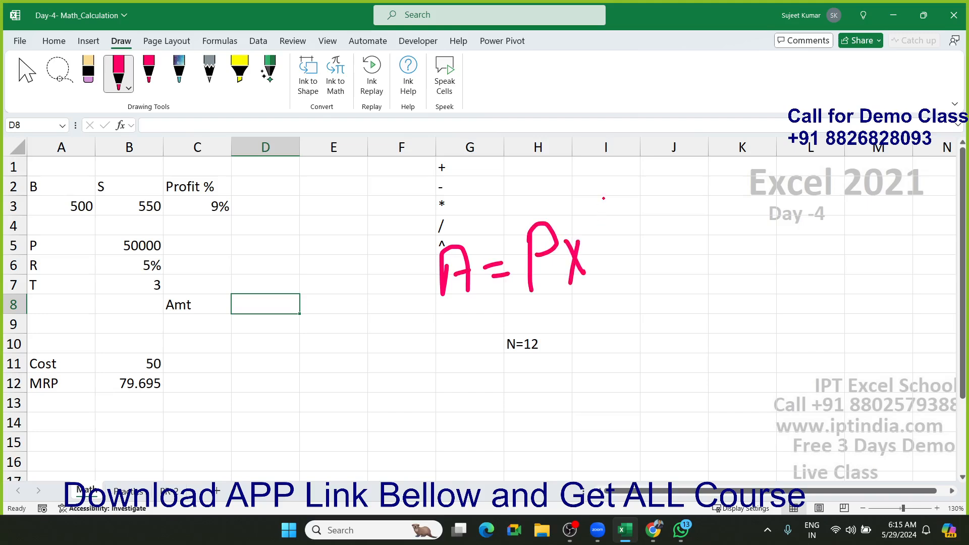
- Handwrite (1 + r/N) with the exponent (T×N) after A = P× to complete the compound interest formula, and stop inking
mouse_move(603, 198)
mouse_down()
mouse_move(616, 291)
mouse_move(625, 290)
mouse_up()
mouse_move(609, 225)
mouse_down()
mouse_move(612, 272)
mouse_move(650, 242)
mouse_move(646, 262)
mouse_up()
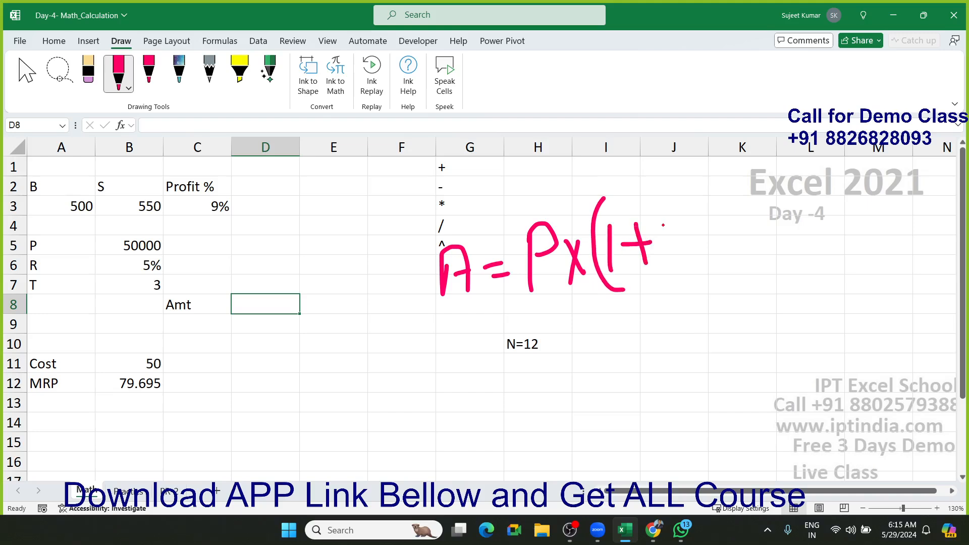
mouse_move(670, 216)
mouse_down()
mouse_move(678, 250)
mouse_move(693, 221)
mouse_up()
mouse_move(658, 272)
mouse_down()
mouse_move(696, 258)
mouse_move(675, 309)
mouse_up()
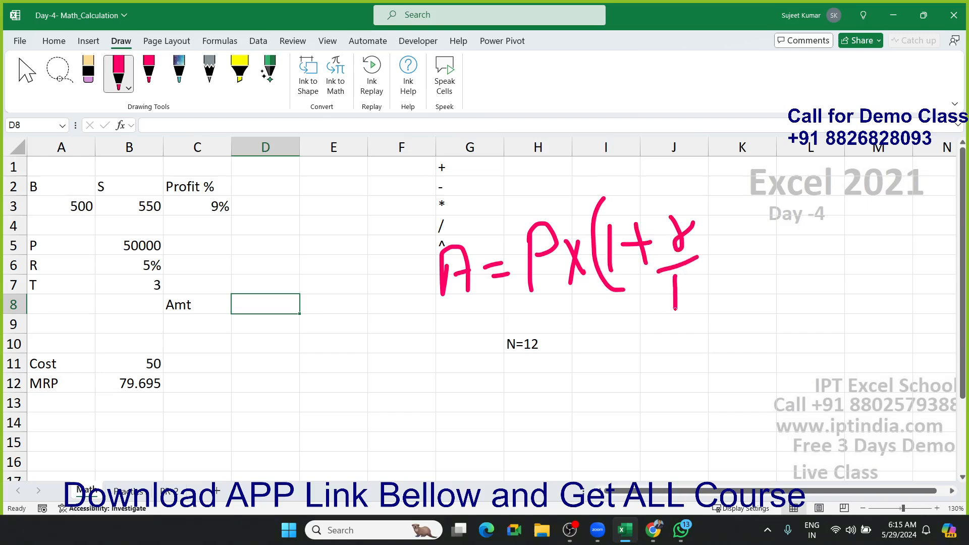
mouse_move(675, 274)
mouse_down()
mouse_move(695, 305)
mouse_move(689, 275)
mouse_up()
mouse_move(680, 192)
mouse_down()
mouse_move(750, 275)
mouse_move(729, 308)
mouse_up()
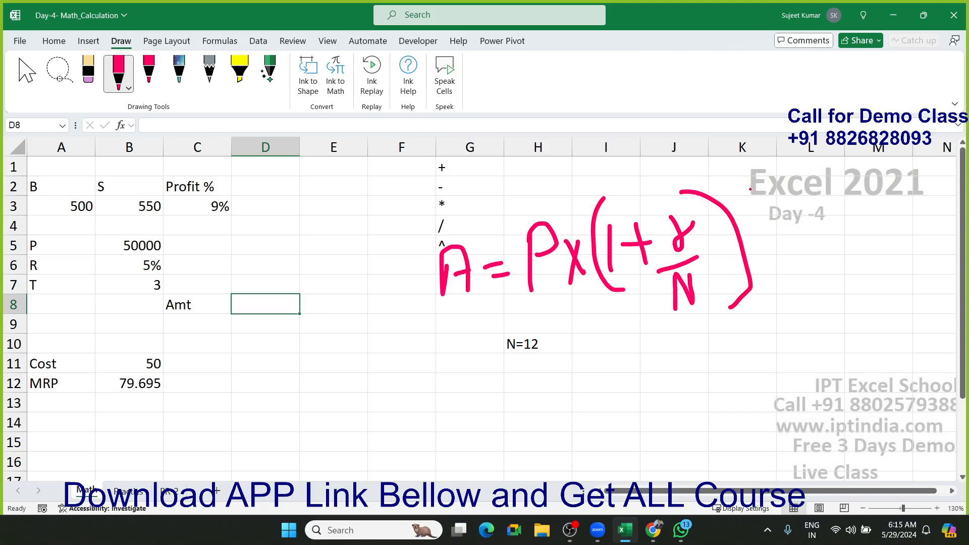
mouse_move(736, 179)
mouse_down()
mouse_move(745, 218)
mouse_move(771, 213)
mouse_move(754, 193)
mouse_move(782, 168)
mouse_move(798, 193)
mouse_move(790, 200)
mouse_move(817, 190)
mouse_move(820, 161)
mouse_move(837, 175)
mouse_move(832, 197)
mouse_up()
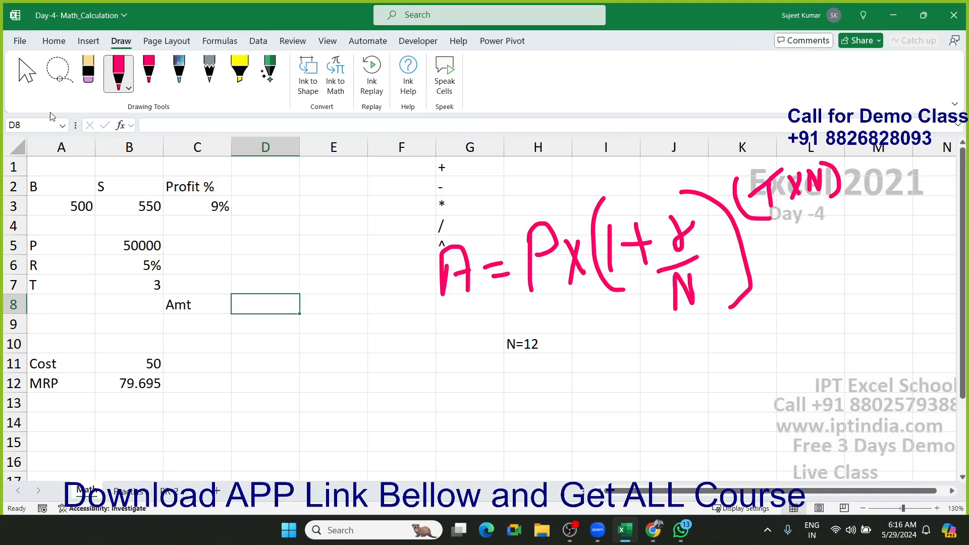
click(39, 90)
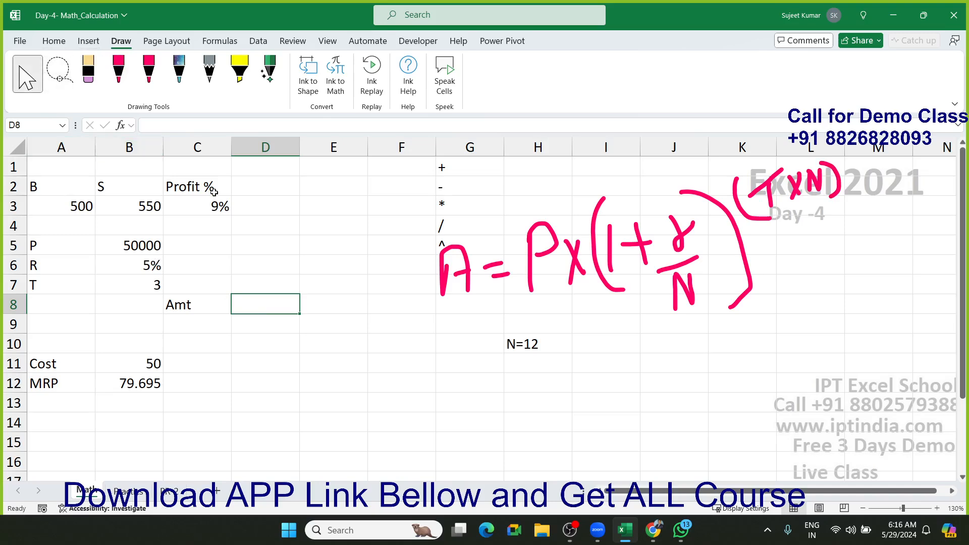
- Examine the handwritten compound interest formula alongside the T value in B7 and the N note in H10
click(381, 319)
click(465, 291)
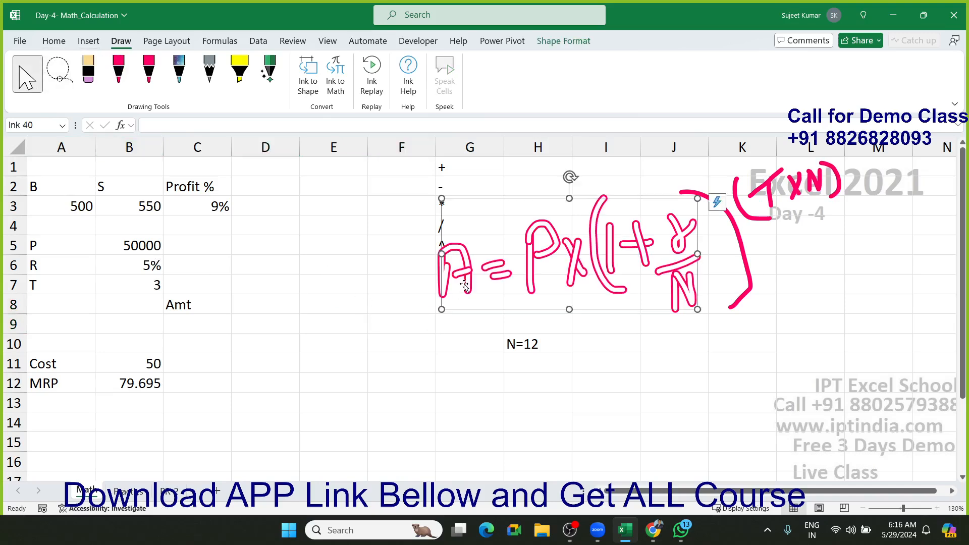
click(749, 265)
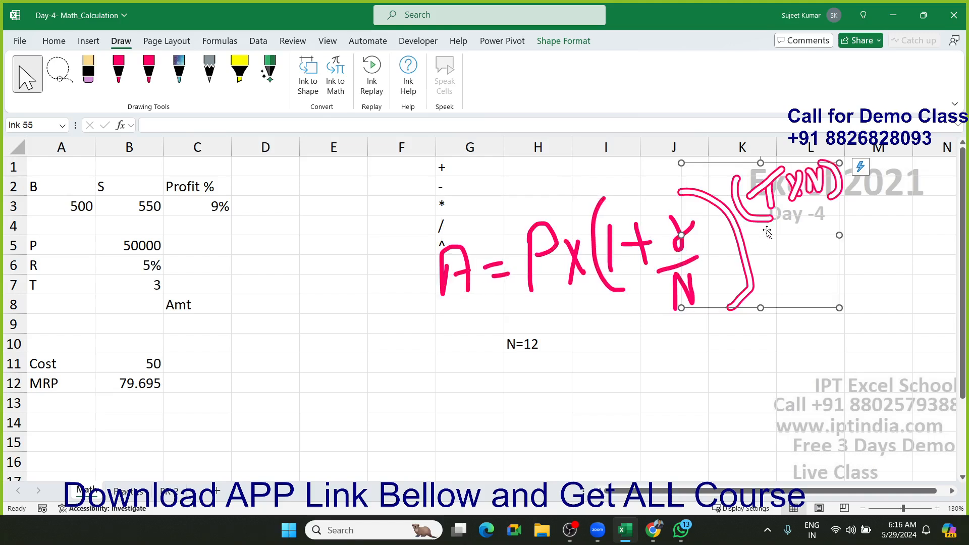
click(588, 335)
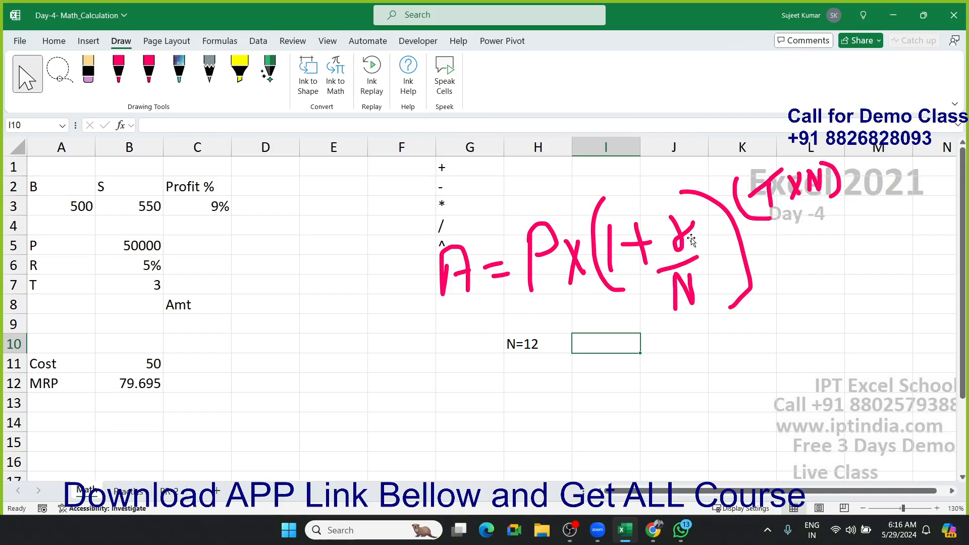
click(138, 288)
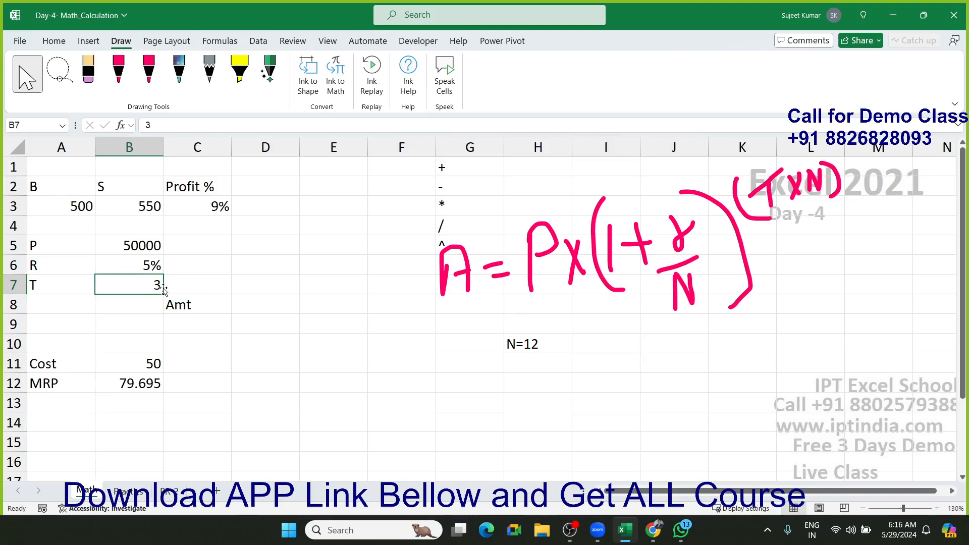
click(679, 303)
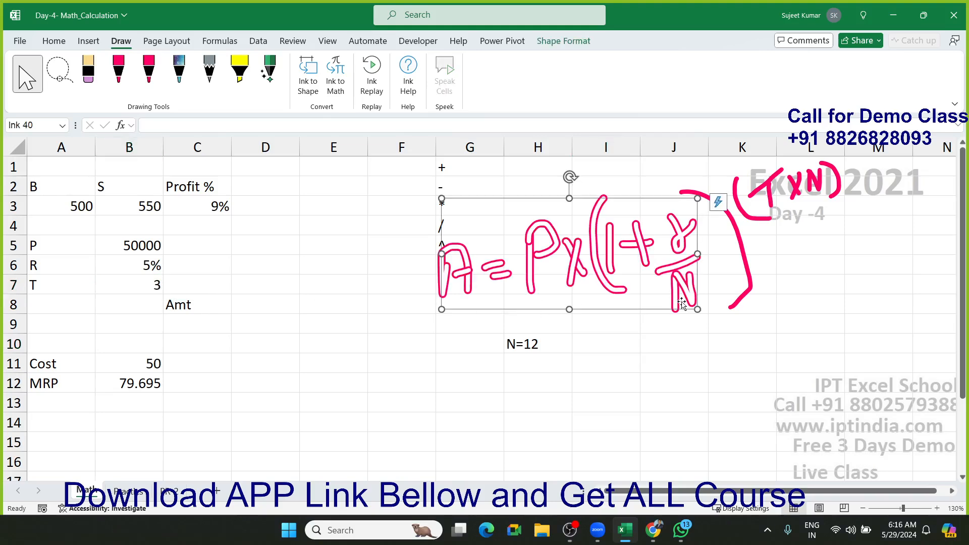
click(645, 356)
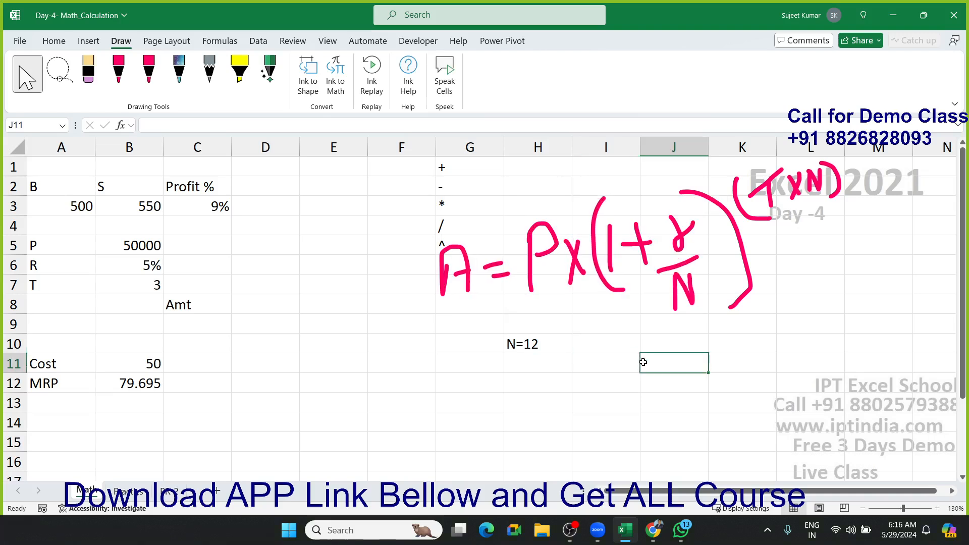
click(516, 347)
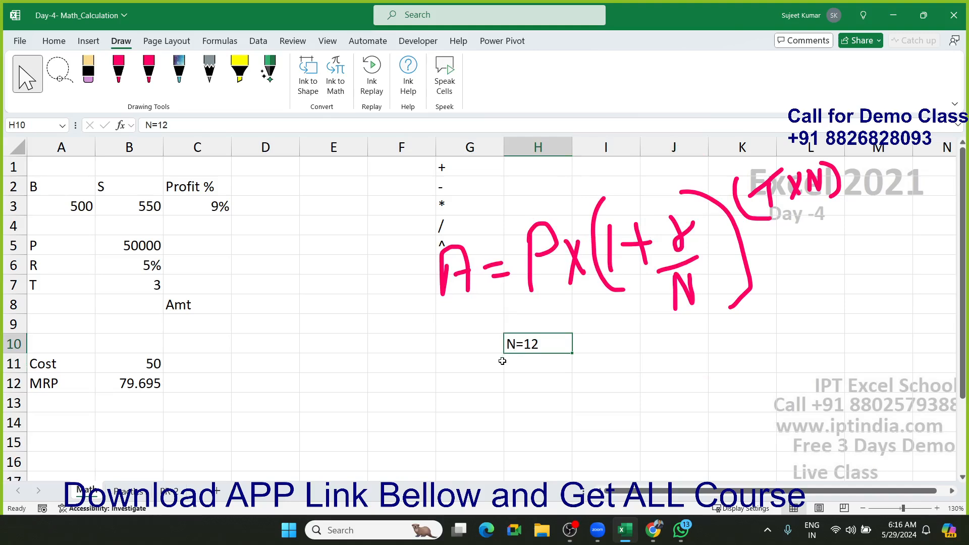
click(368, 324)
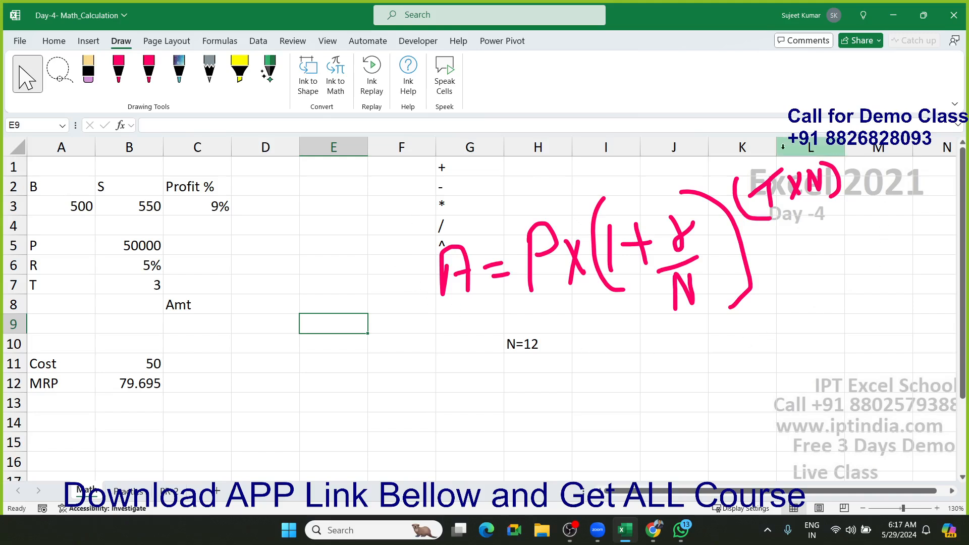
click(263, 317)
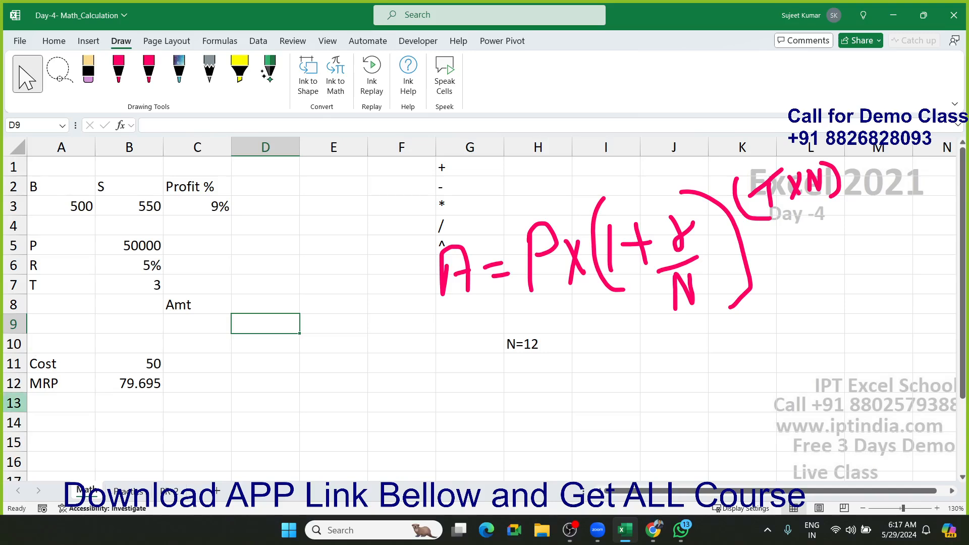
click(575, 260)
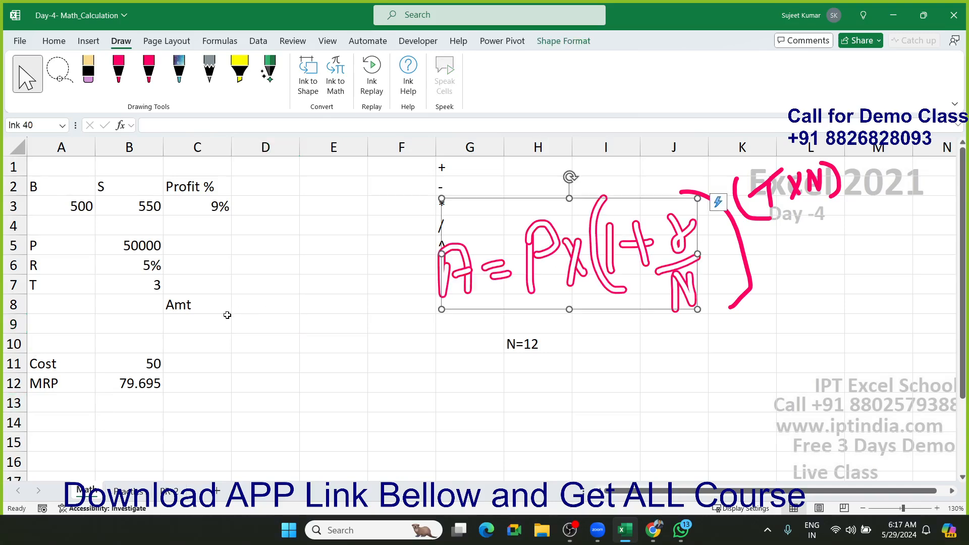
- Calculate the monthly growth factor in D8 with the formula =1+(B6/12)
click(224, 316)
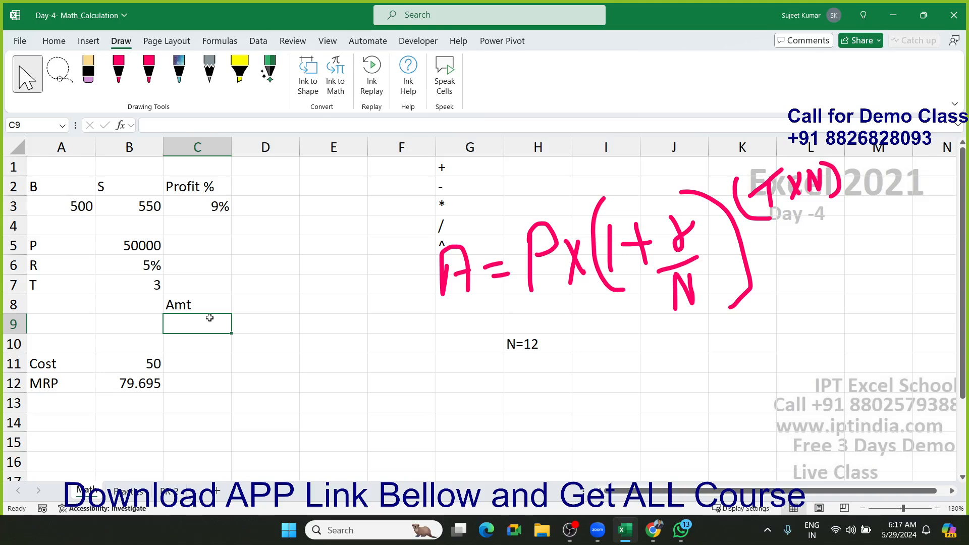
key(Right)
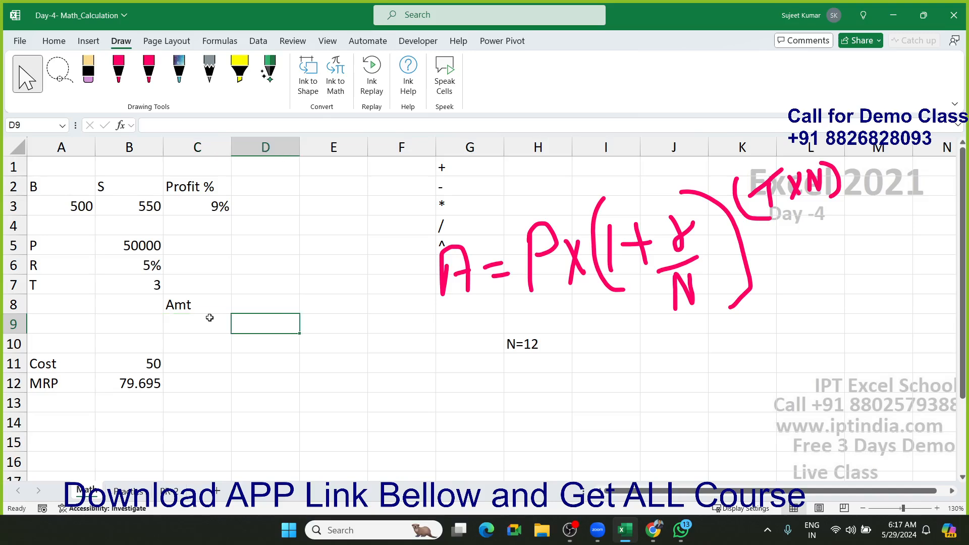
key(Up)
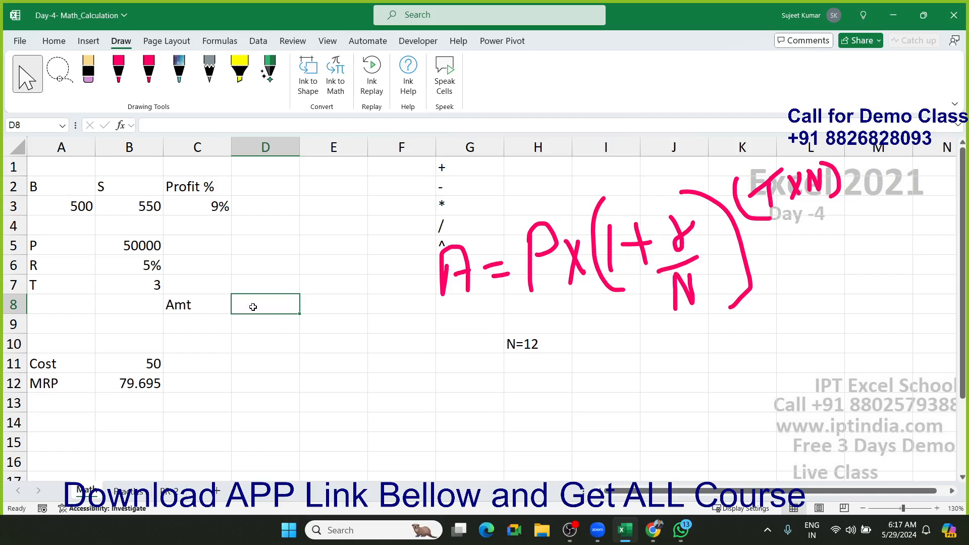
text(=1)
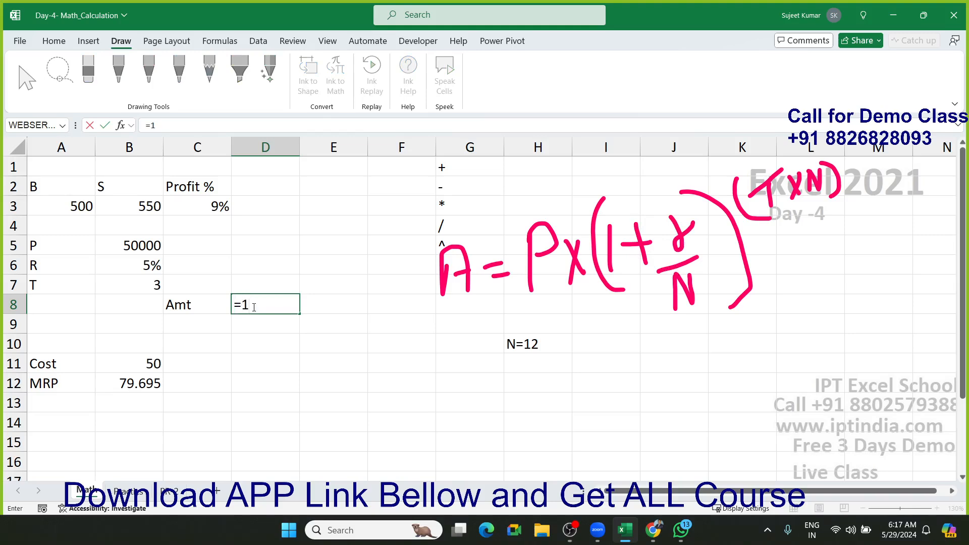
text(+()
click(144, 266)
text(/12)
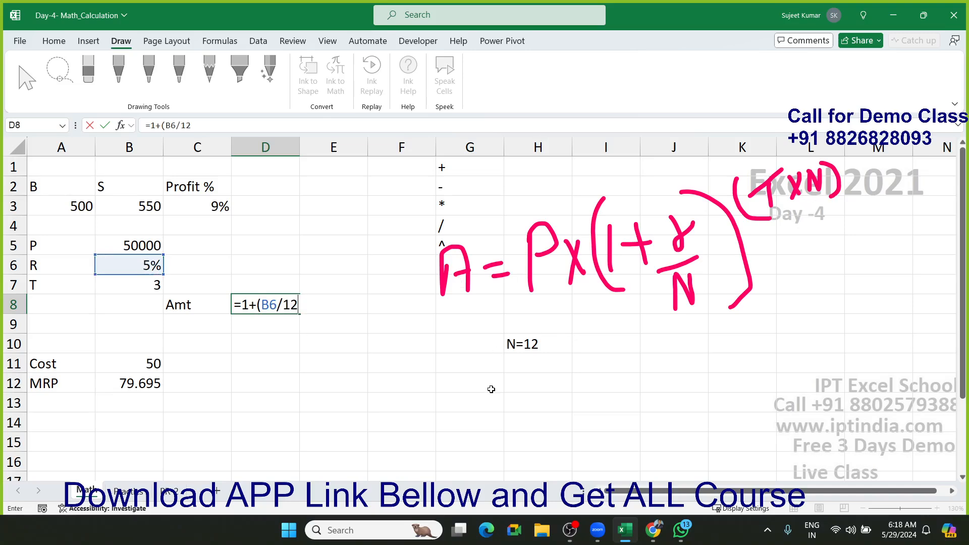
text())
drag(257, 305, 306, 302)
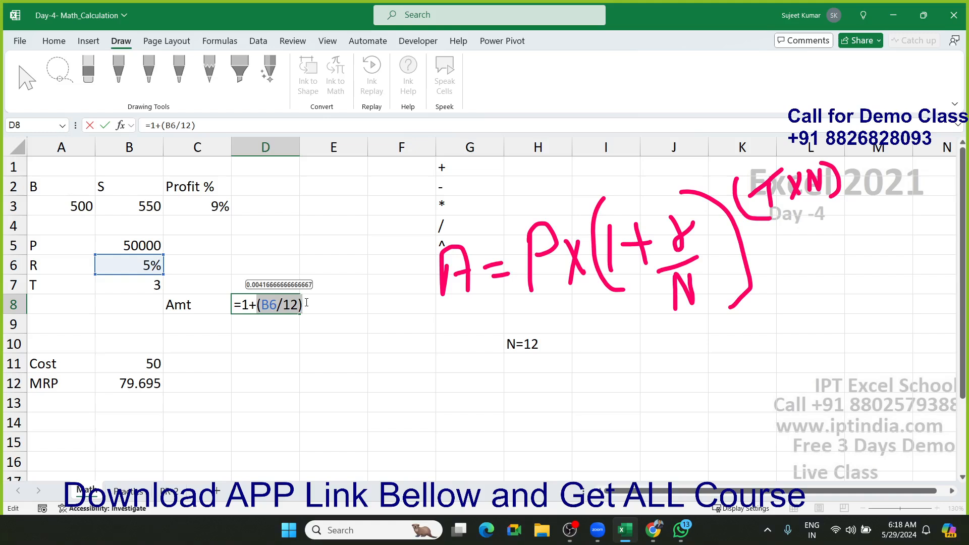
key(Return)
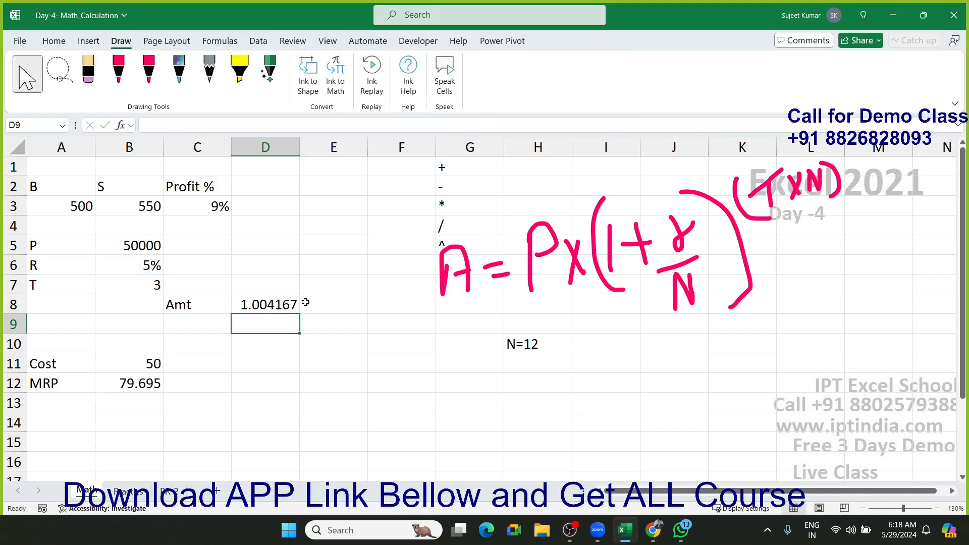
- Calculate the number of compounding periods in E8 with the formula =B7*12
key(Up)
key(Right)
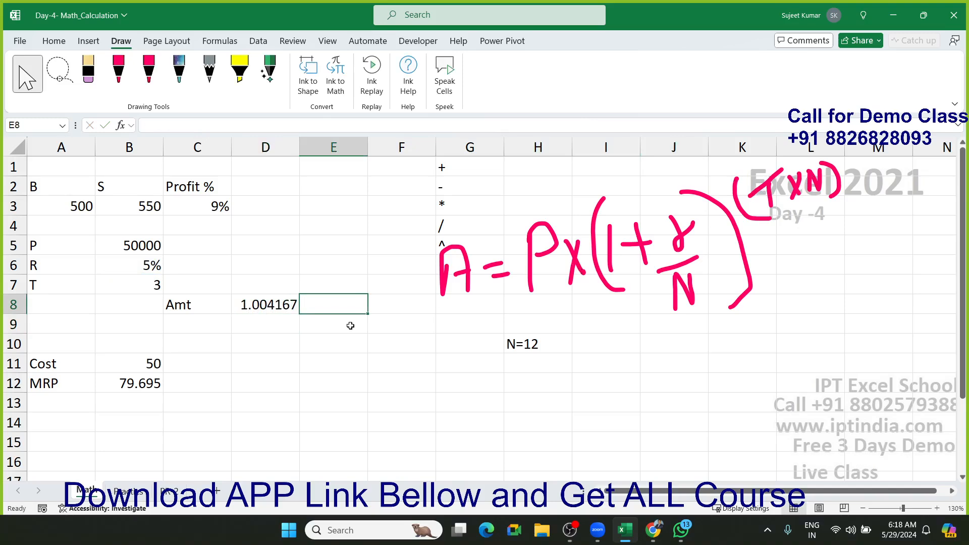
text(=)
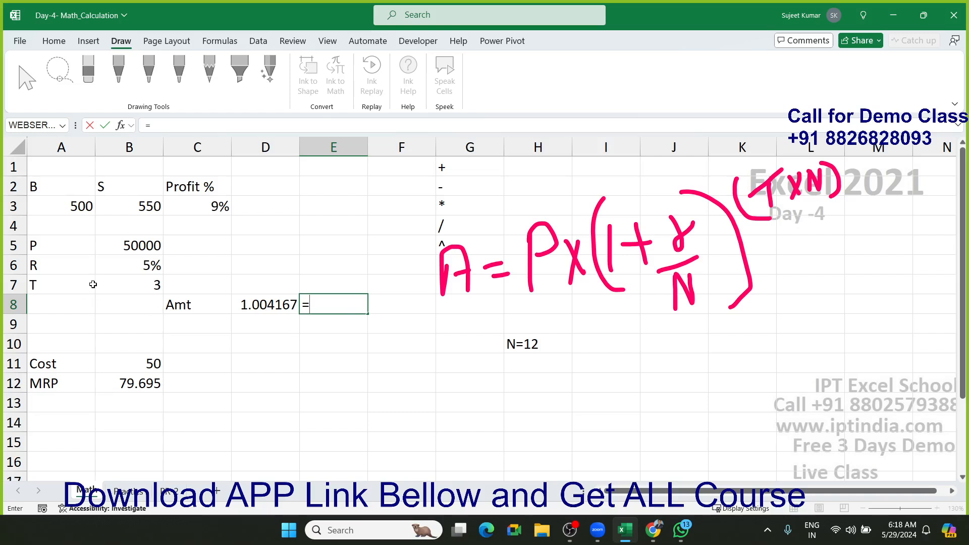
click(111, 284)
text(*12)
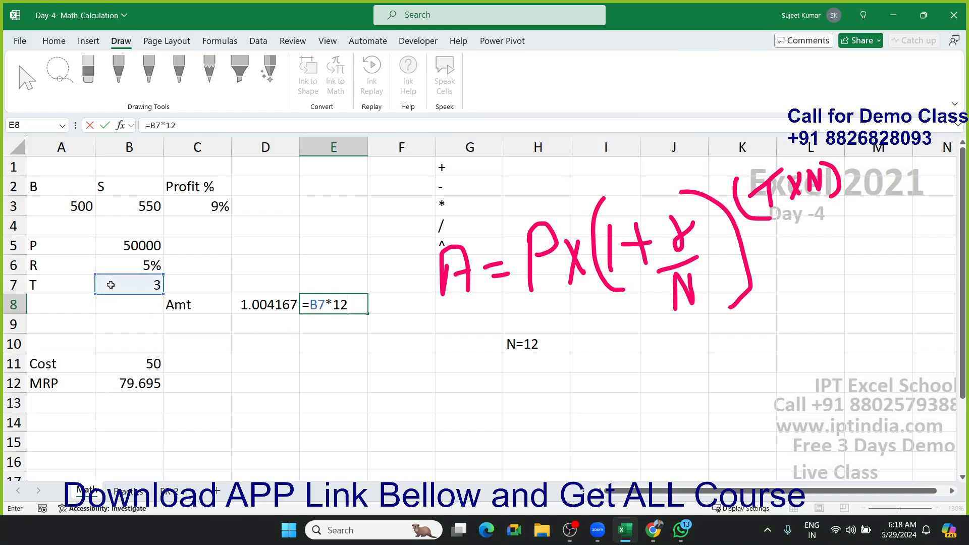
key(Return)
- Raise the growth factor to the number of periods in F8 with the formula =D8^E8
key(Up)
key(Right)
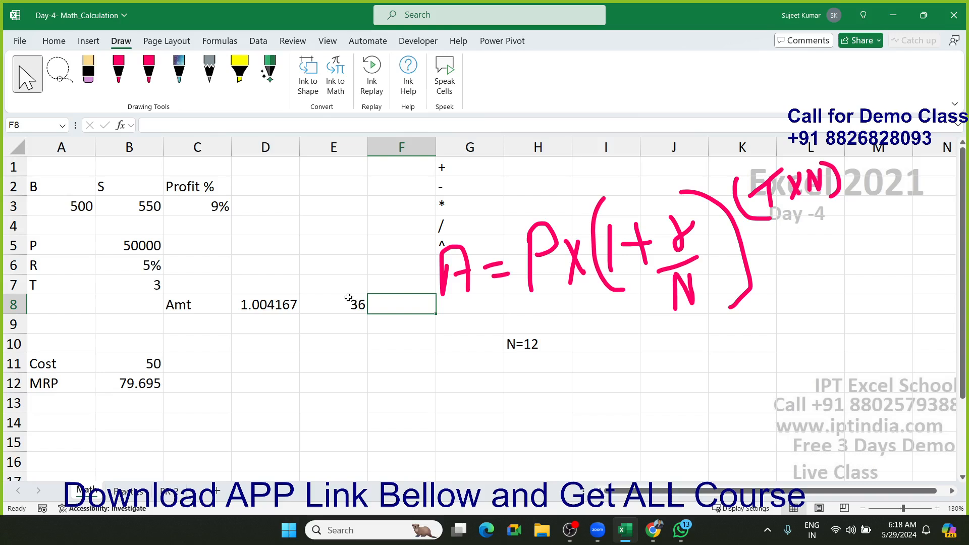
text(=)
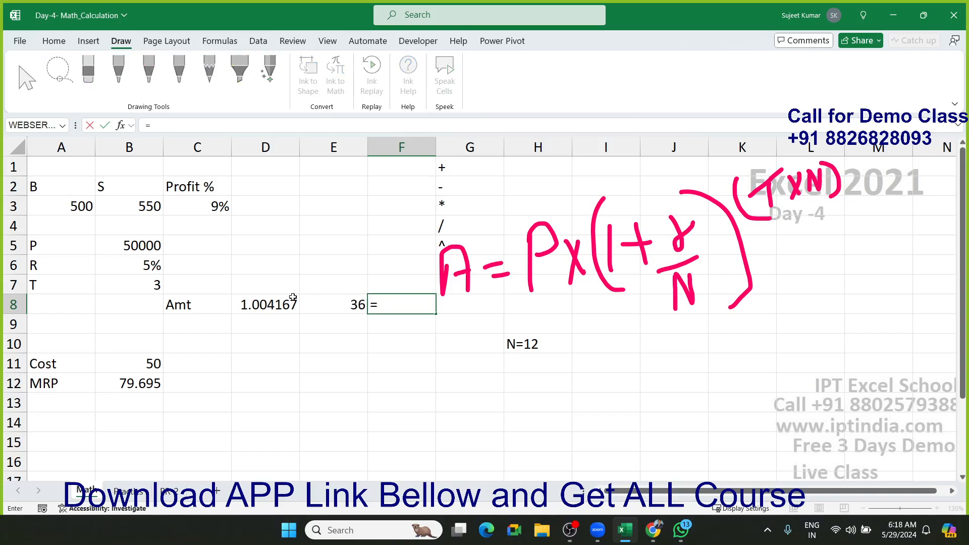
click(284, 304)
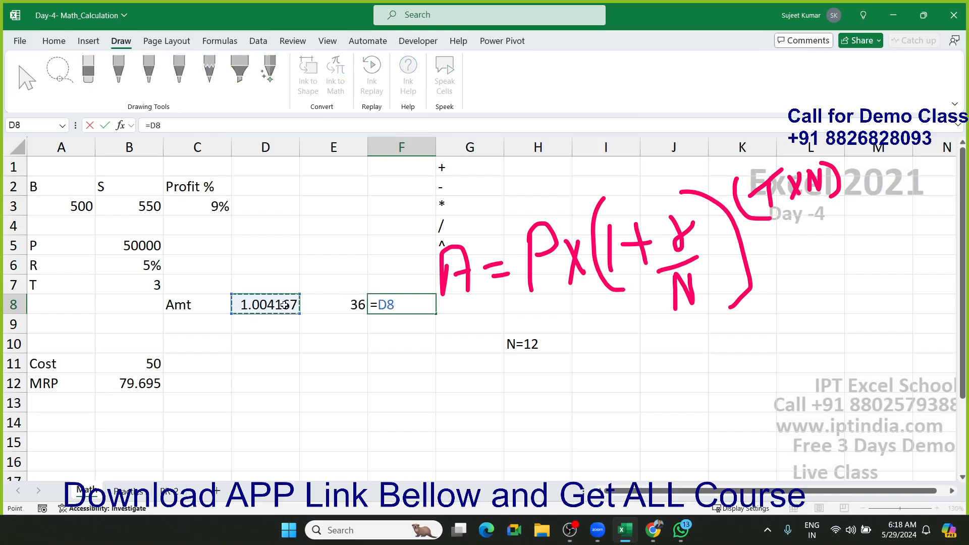
text(^)
click(346, 304)
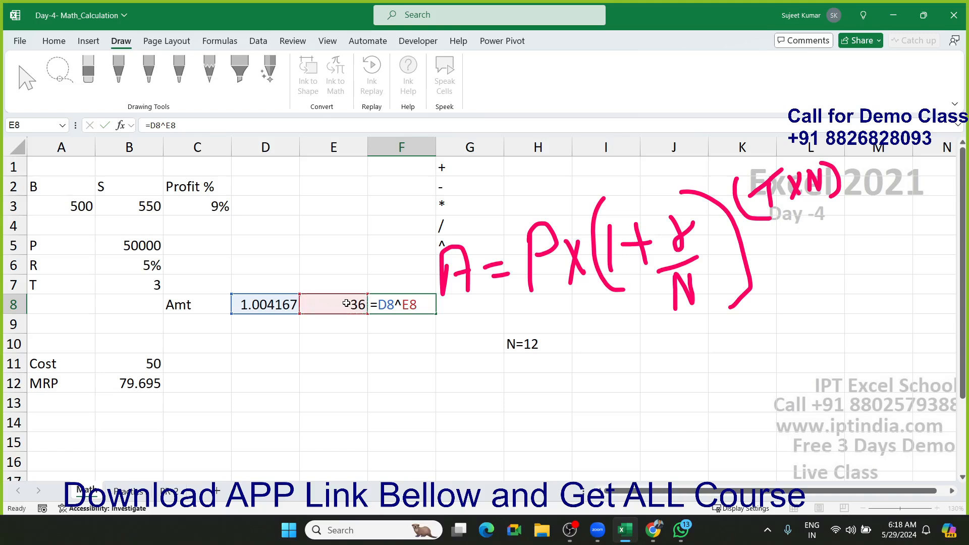
key(ctrl+Return)
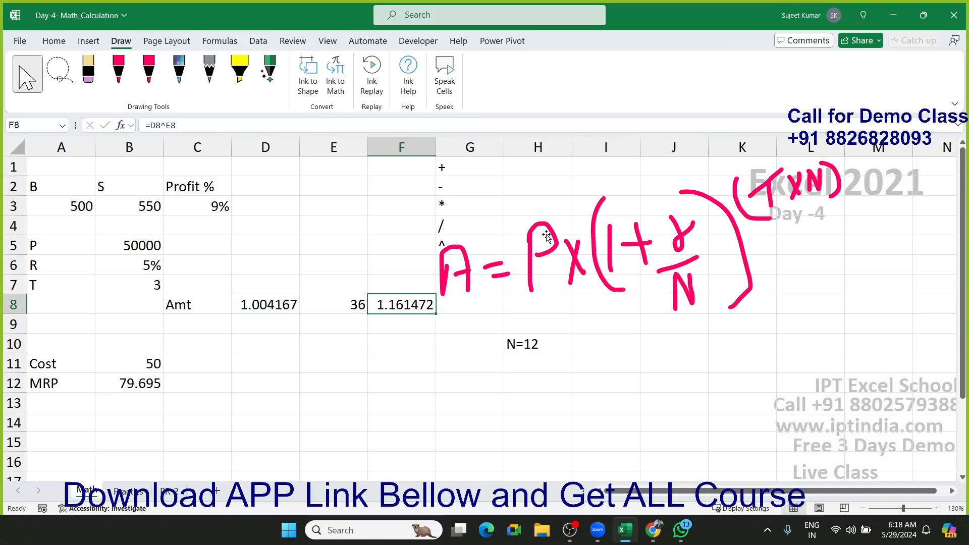
- Calculate the final compound amount in G8 with the formula =B5*F8
click(482, 303)
text(=)
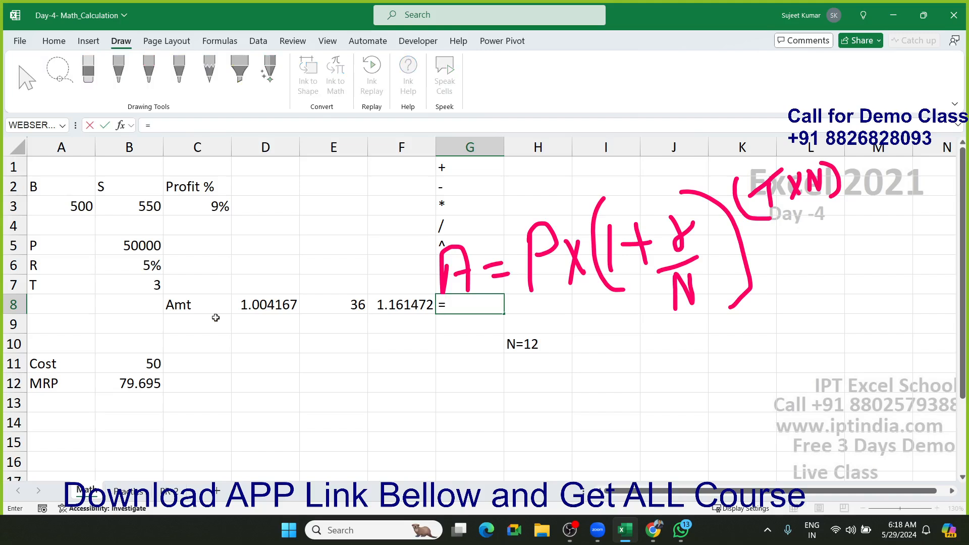
click(146, 244)
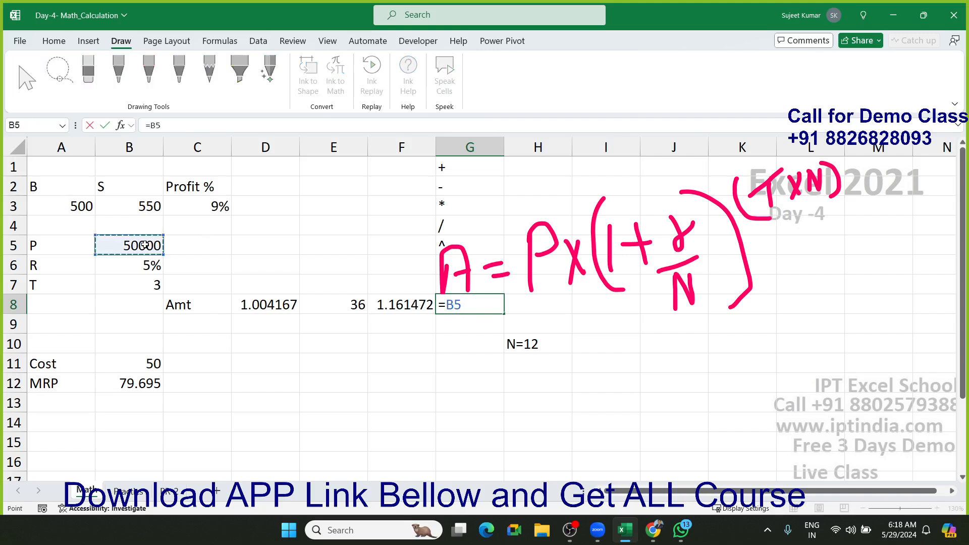
text(*)
click(387, 307)
key(Return)
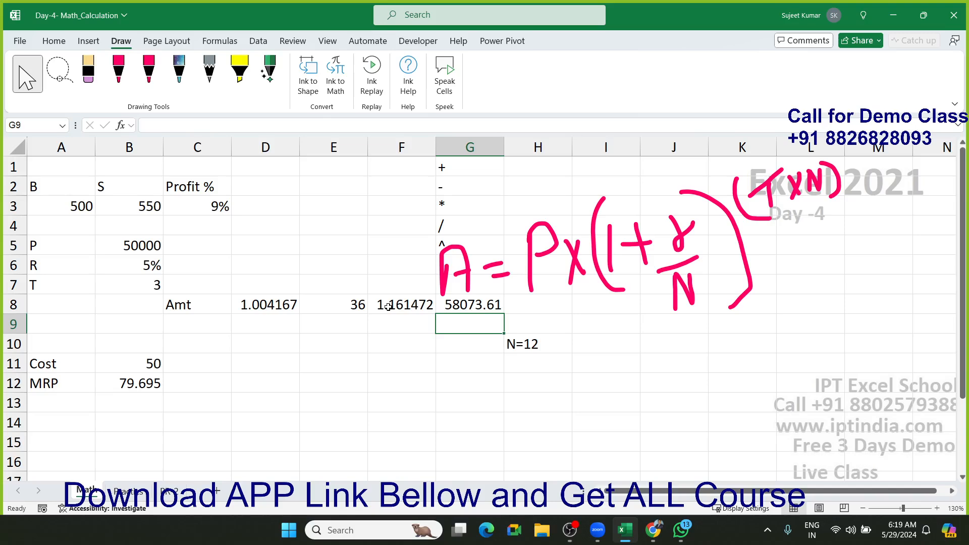
- Review the compound amount in G8 and the growth factor formula in D8
click(470, 309)
mouse_move(450, 308)
mouse_down()
mouse_move(246, 304)
mouse_move(469, 304)
mouse_up()
click(199, 316)
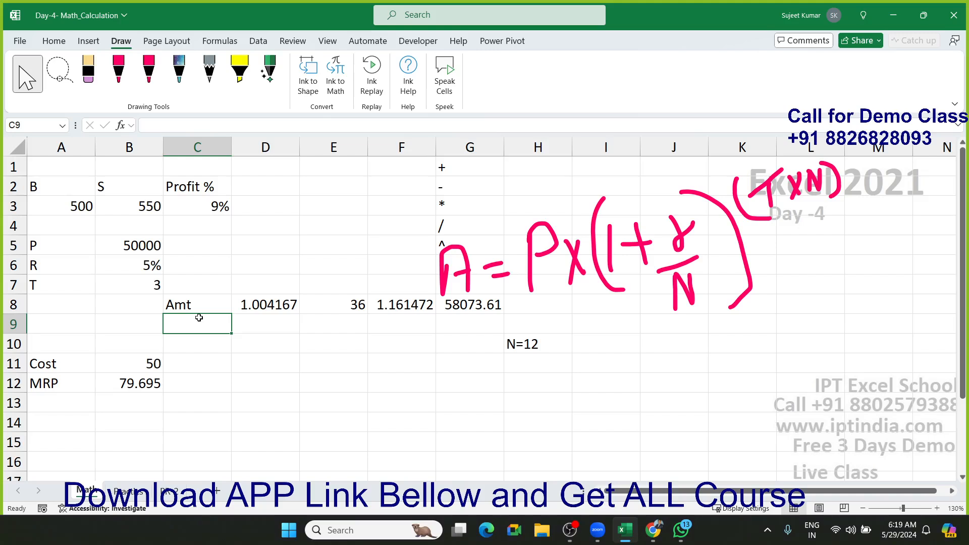
key(Up)
key(Right)
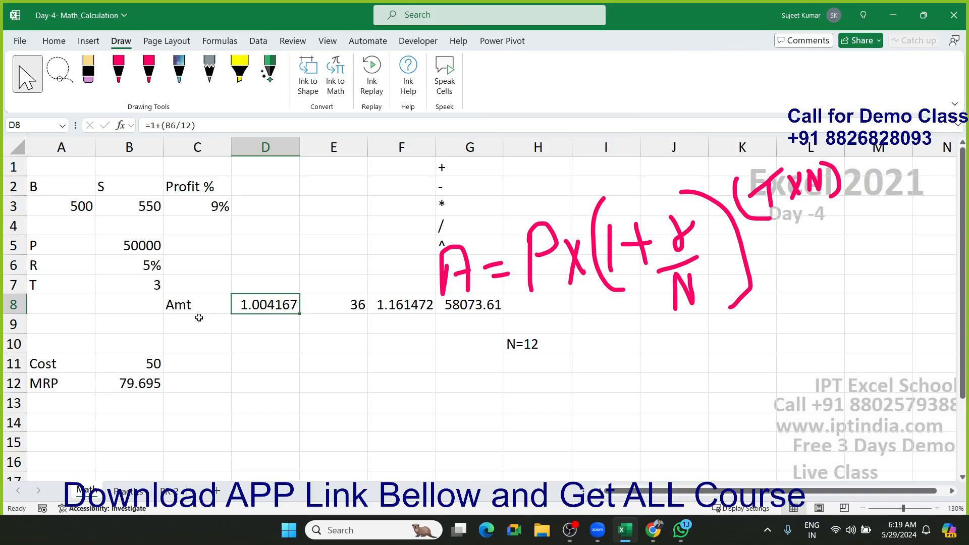
- Copy the expression 1+(B6/12) from D8 and substitute it in parentheses for the D8 reference in F8, giving =(1+(B6/12))^E8
double_click(253, 305)
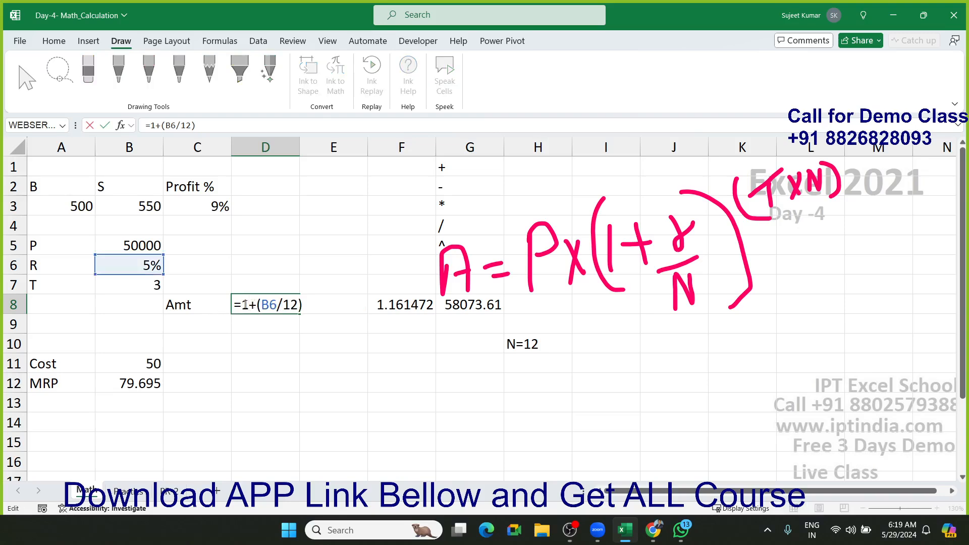
drag(245, 305, 314, 309)
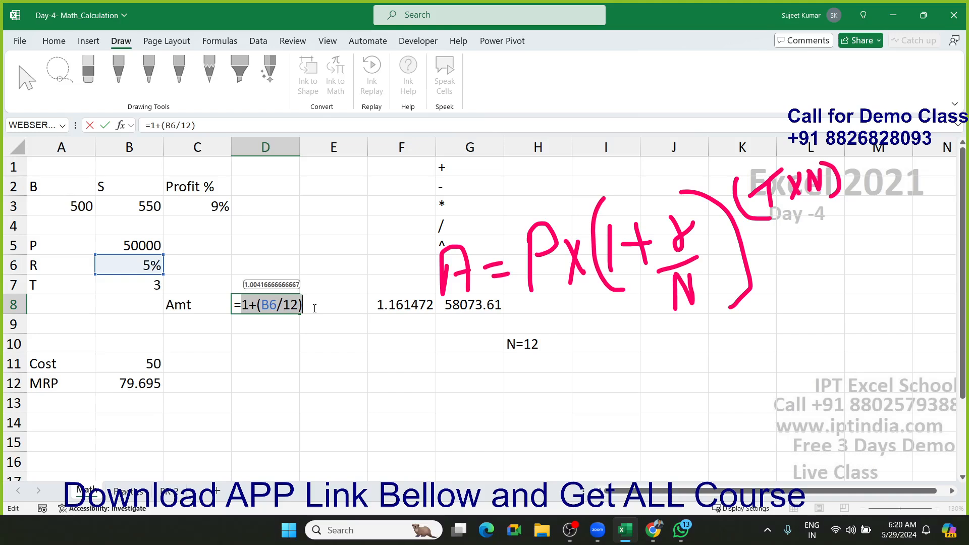
key(ctrl+Return)
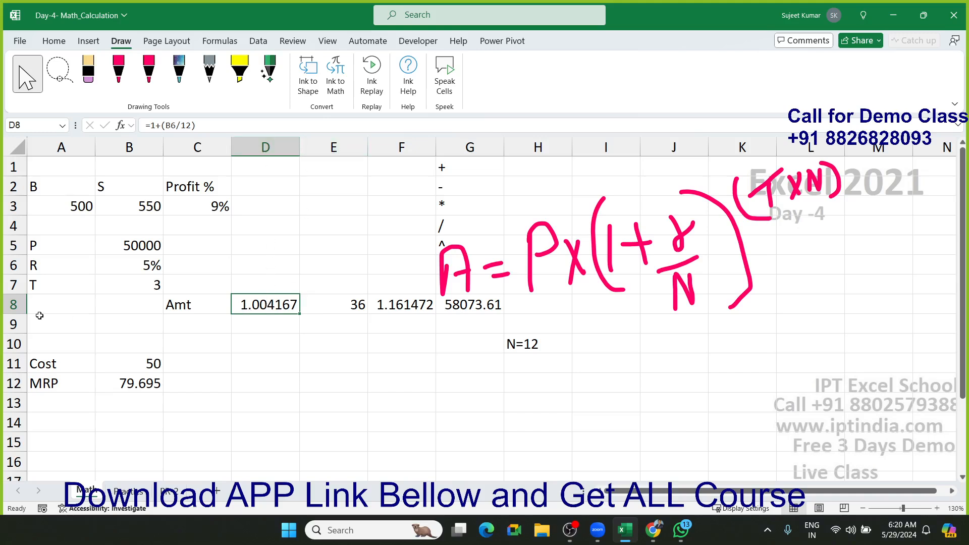
click(397, 303)
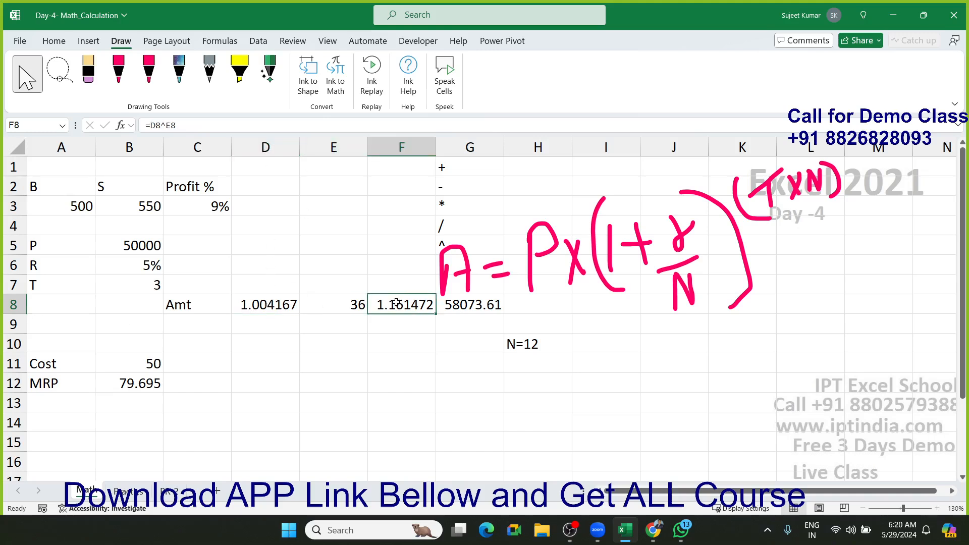
double_click(397, 304)
double_click(380, 312)
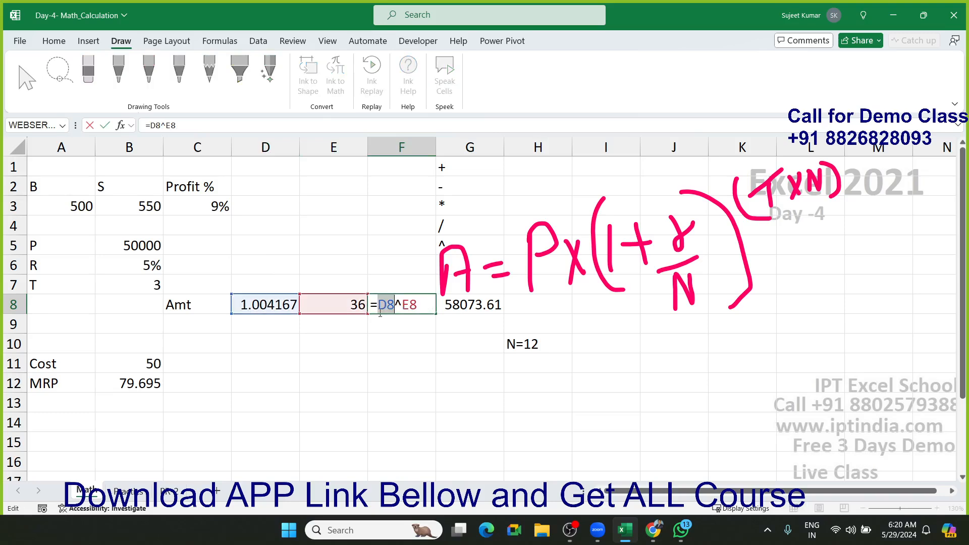
key(BackSpace)
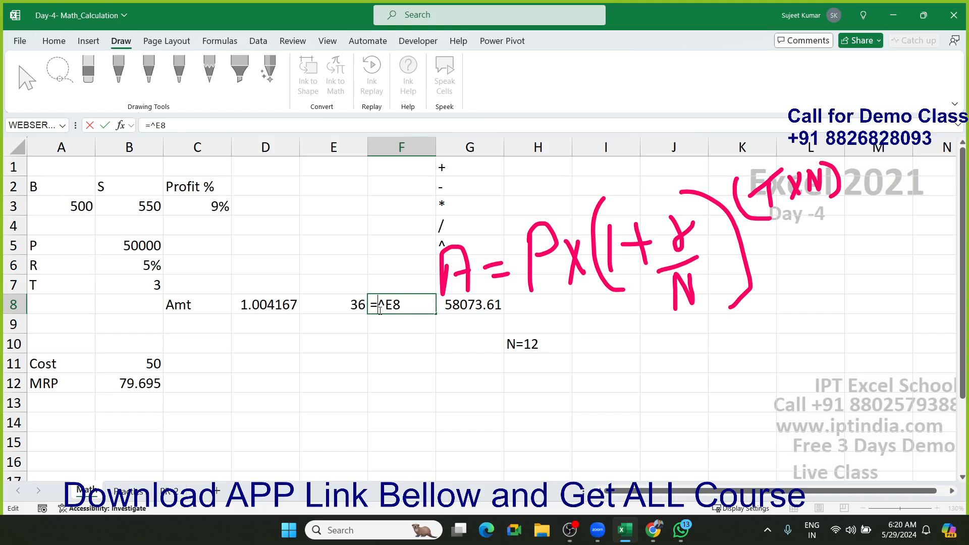
text(())
click(382, 306)
text(1+(B6/12))
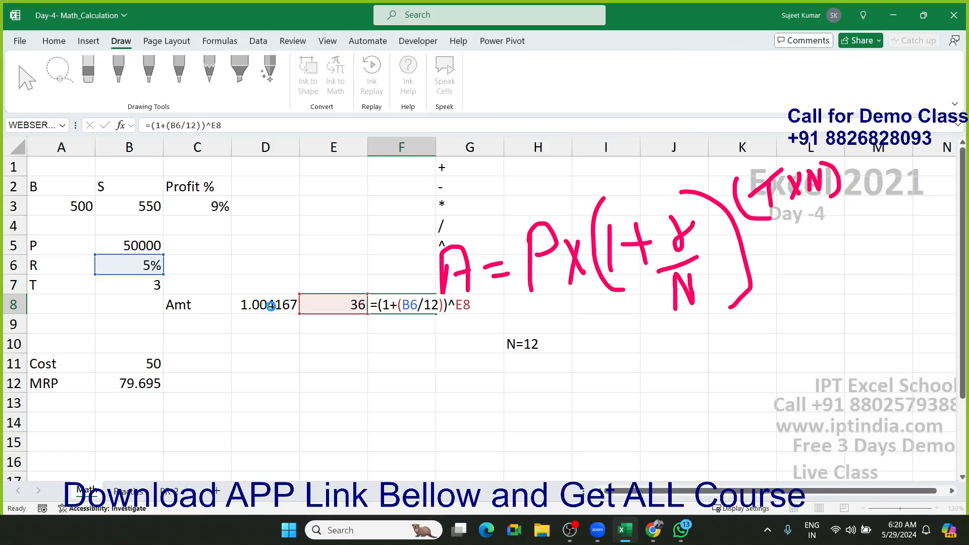
key(Return)
- Clear the helper growth factor formula from D8
key(Up)
key(Left)
key(Left)
key(Delete)
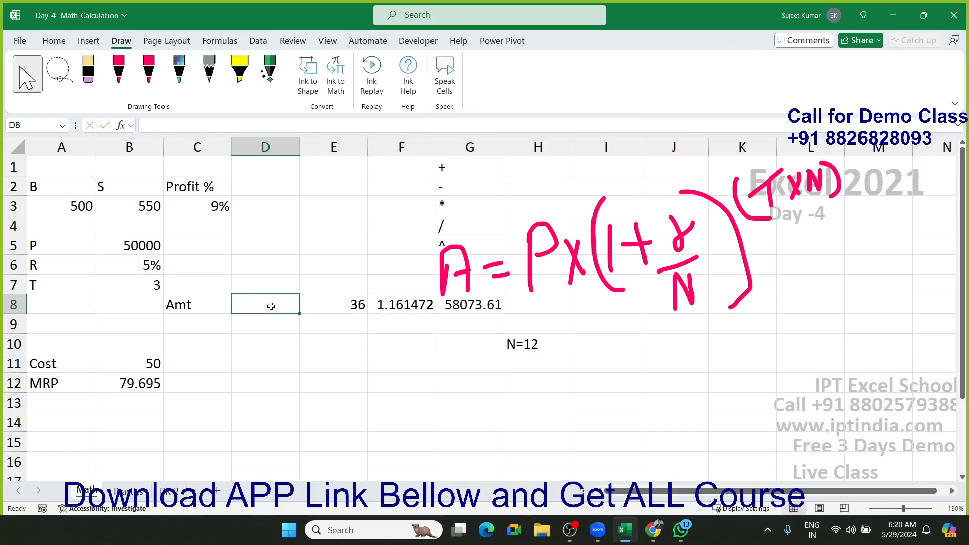
- Copy B7*12 from E8 and substitute it in parentheses for the E8 reference in F8, giving =(1+(B6/12))^(B7*12)
key(Right)
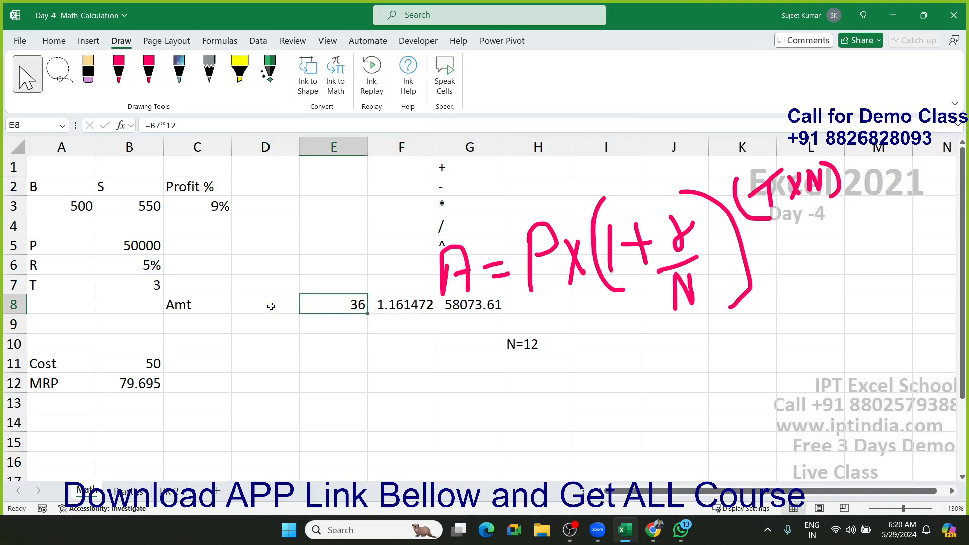
double_click(309, 305)
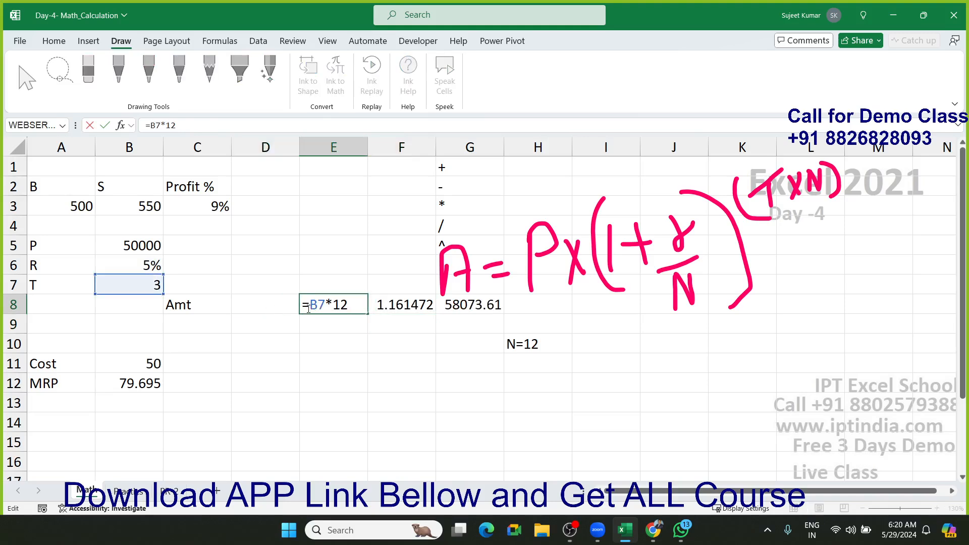
drag(309, 305, 366, 304)
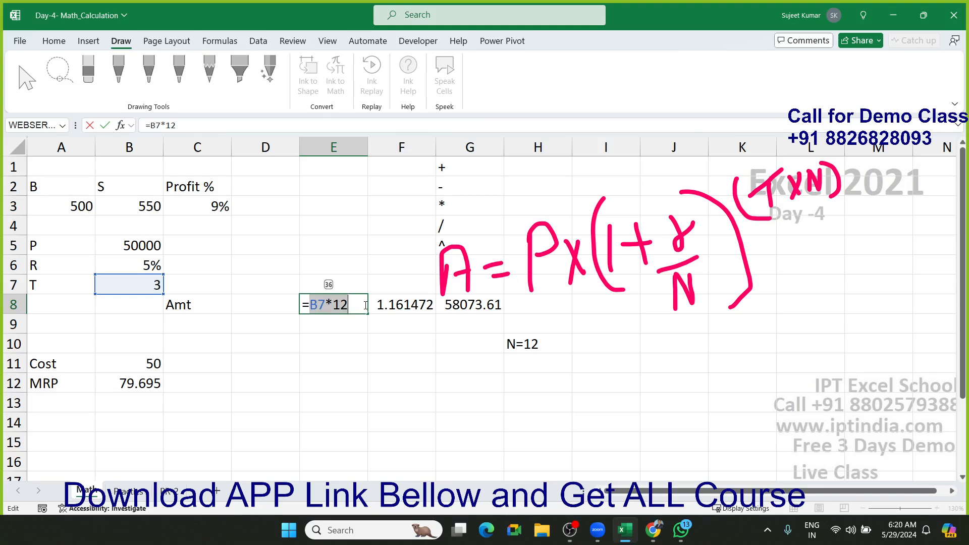
key(Escape)
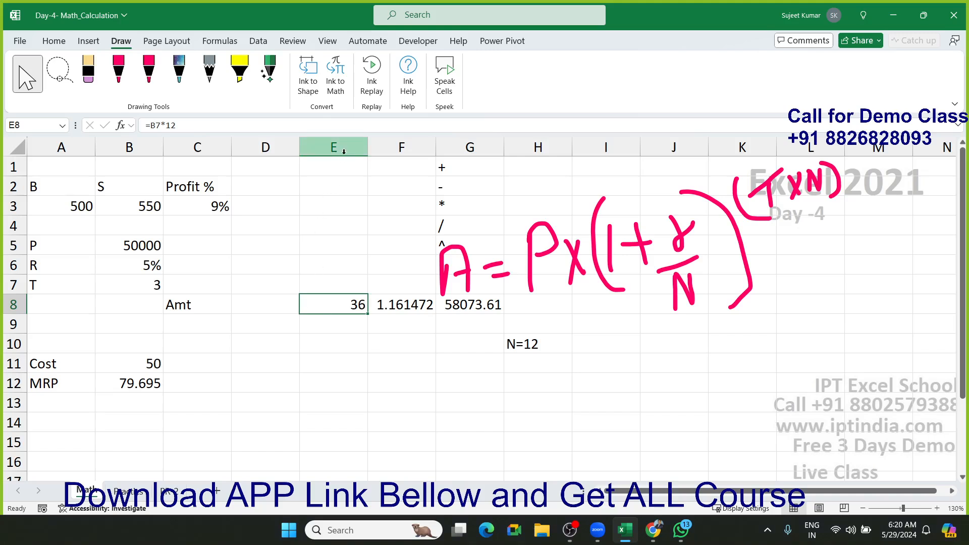
click(401, 308)
double_click(401, 308)
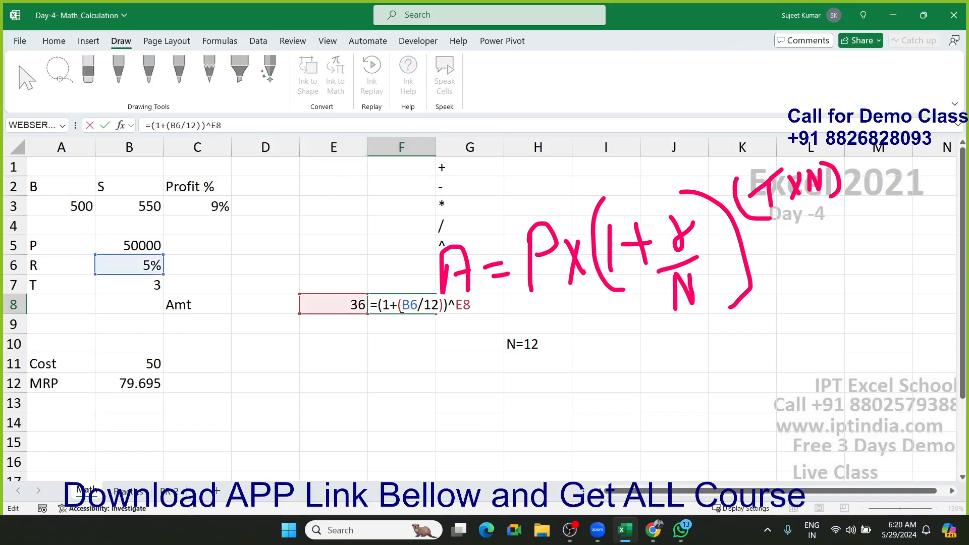
double_click(462, 304)
key(BackSpace)
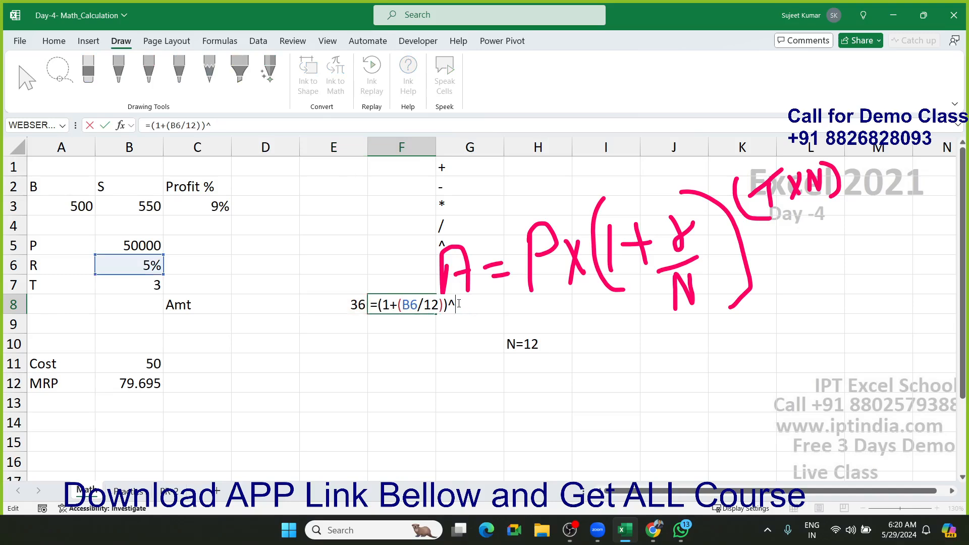
text((B7*12)
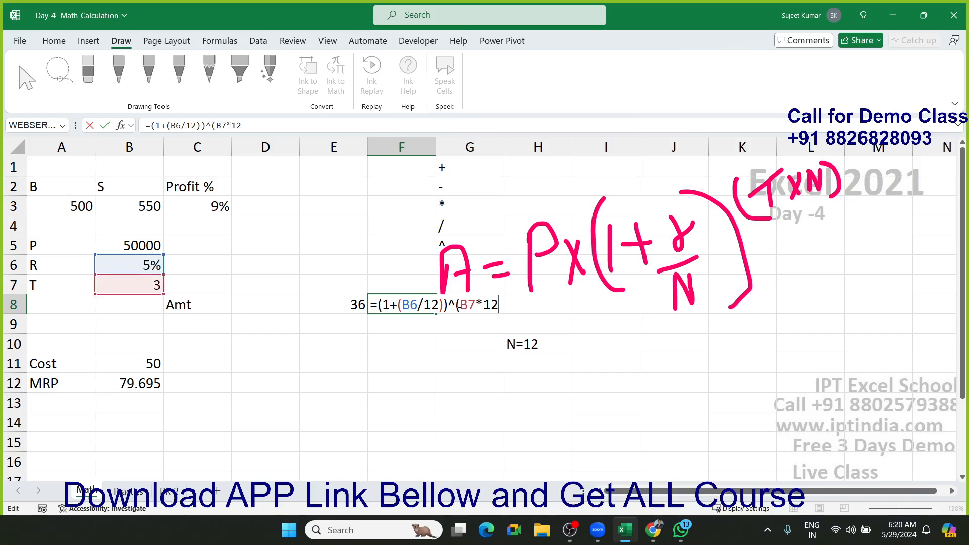
text())
key(Return)
- Clear the helper number-of-periods formula from E8
key(Up)
key(Left)
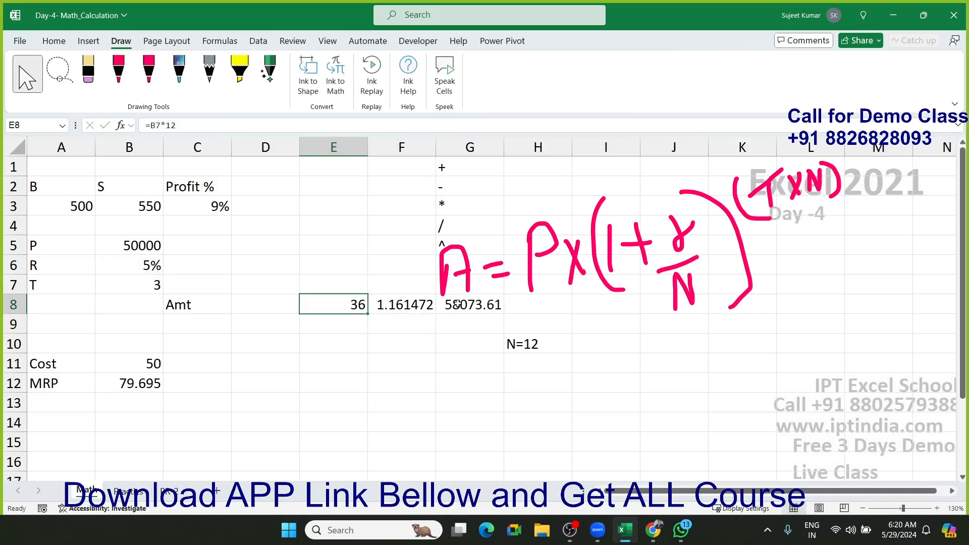
key(Delete)
- Copy F8's expression and substitute it in parentheses for the F8 reference in G8, giving =B5*((1+(B6/12))^(B7*12))
key(Right)
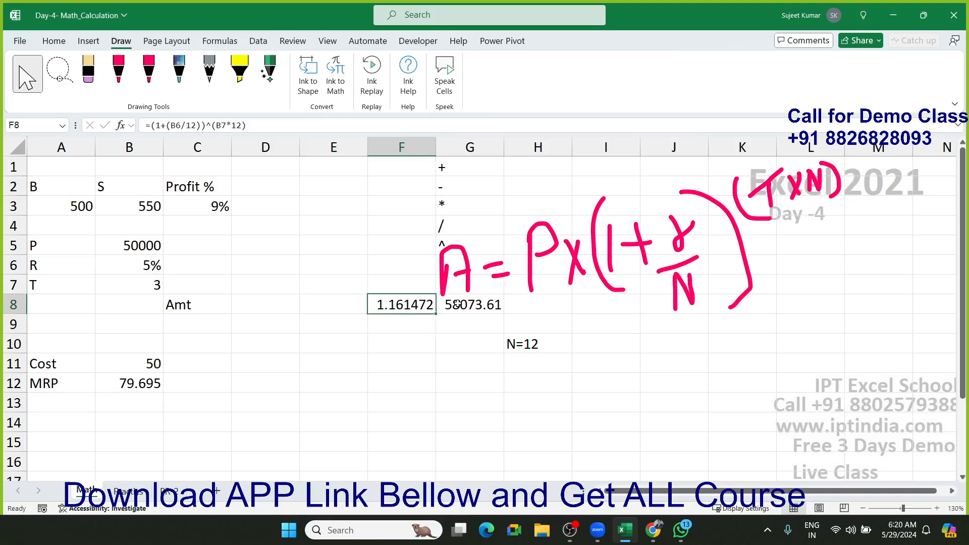
double_click(398, 303)
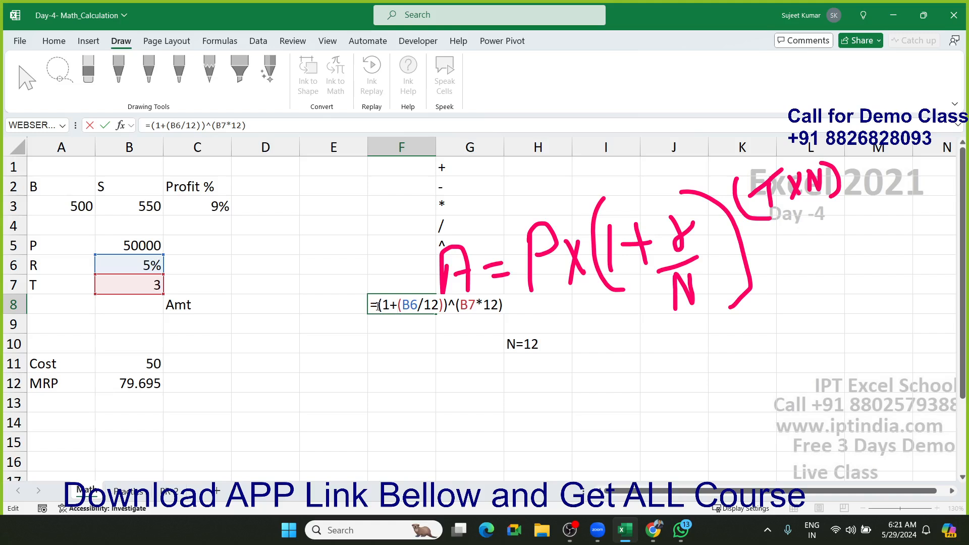
drag(379, 306, 527, 307)
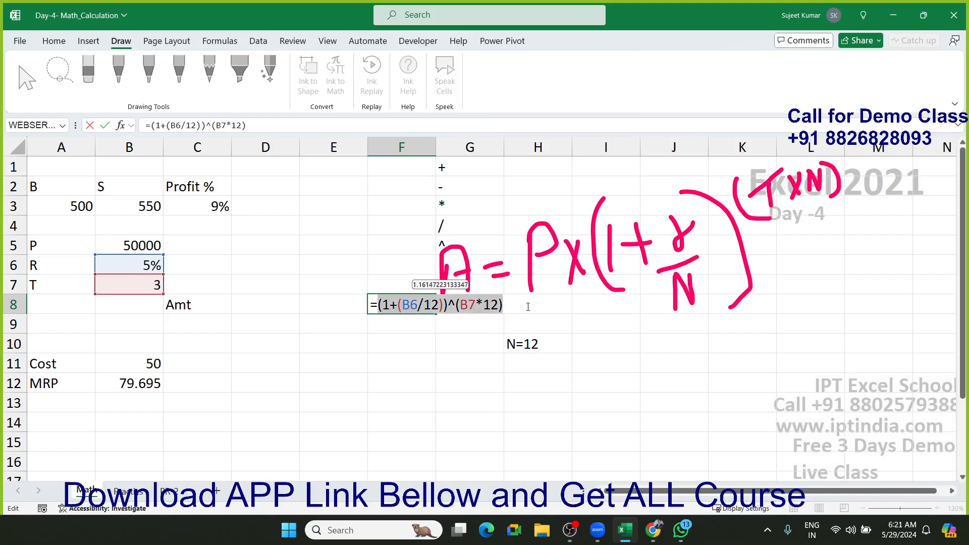
click(496, 304)
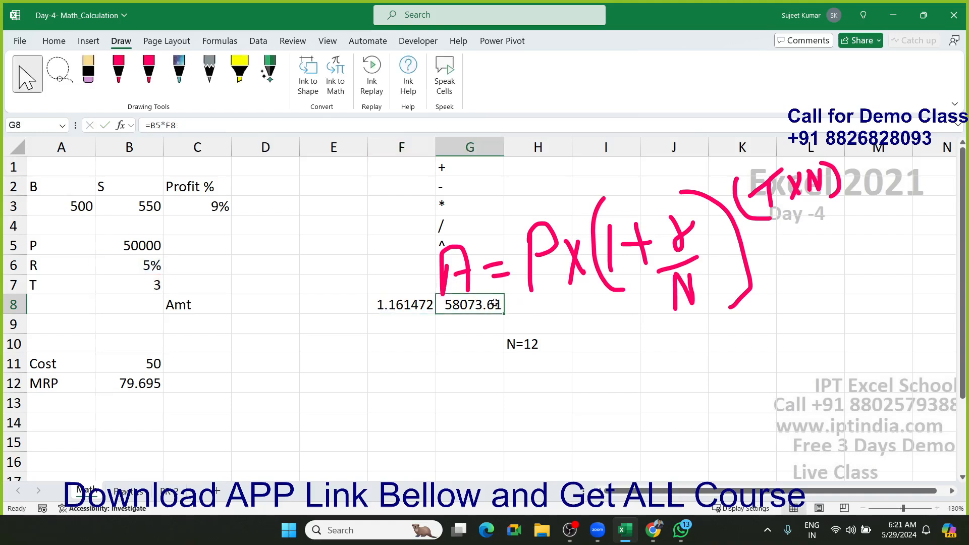
double_click(494, 304)
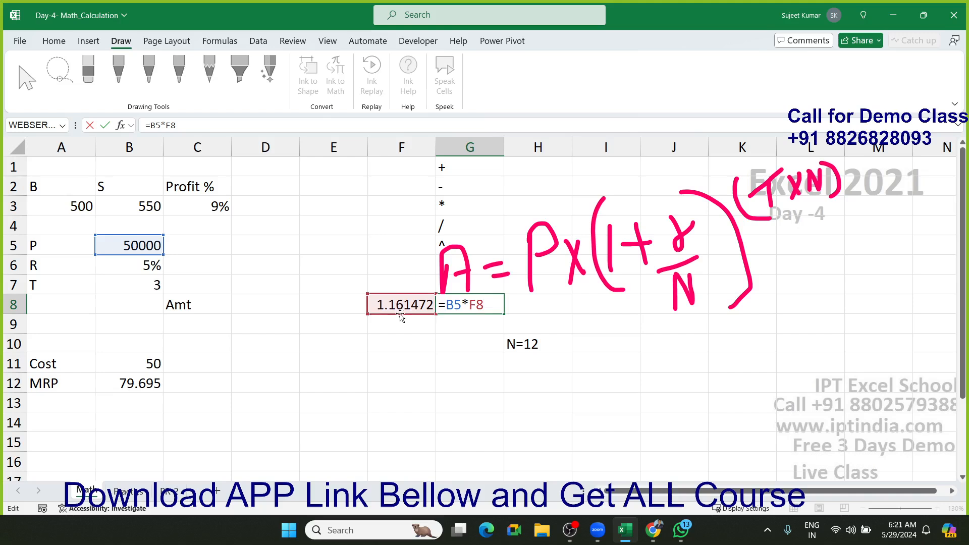
double_click(476, 304)
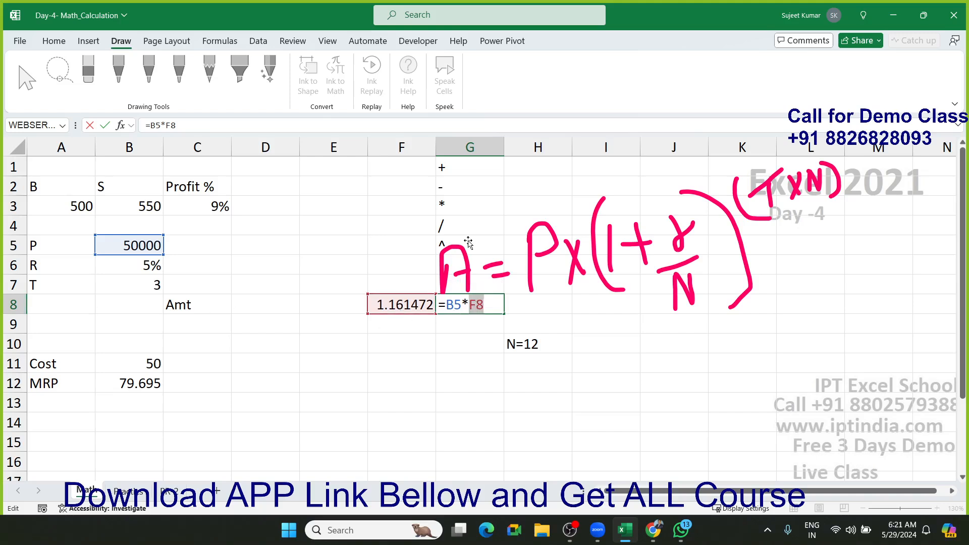
text(()
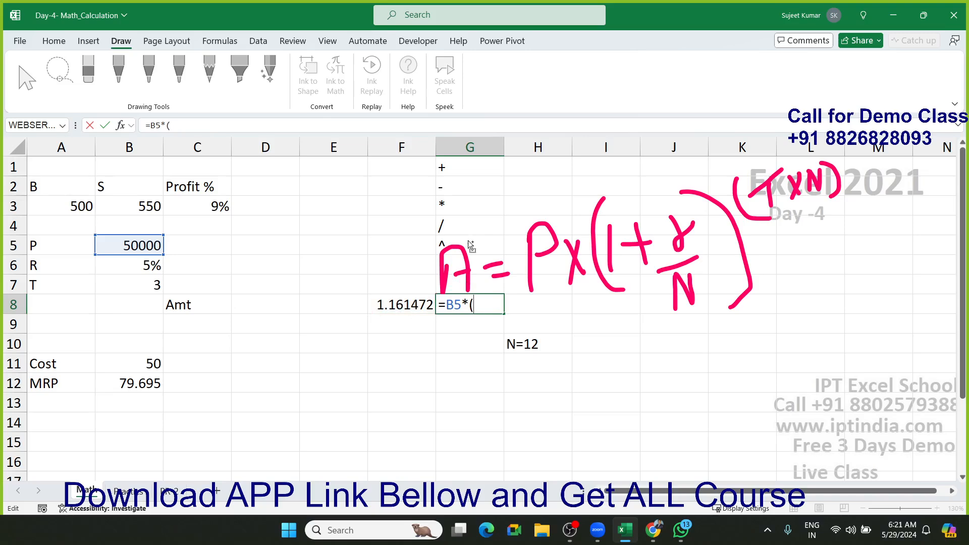
text((1+(B6/12))^(B7*12)))
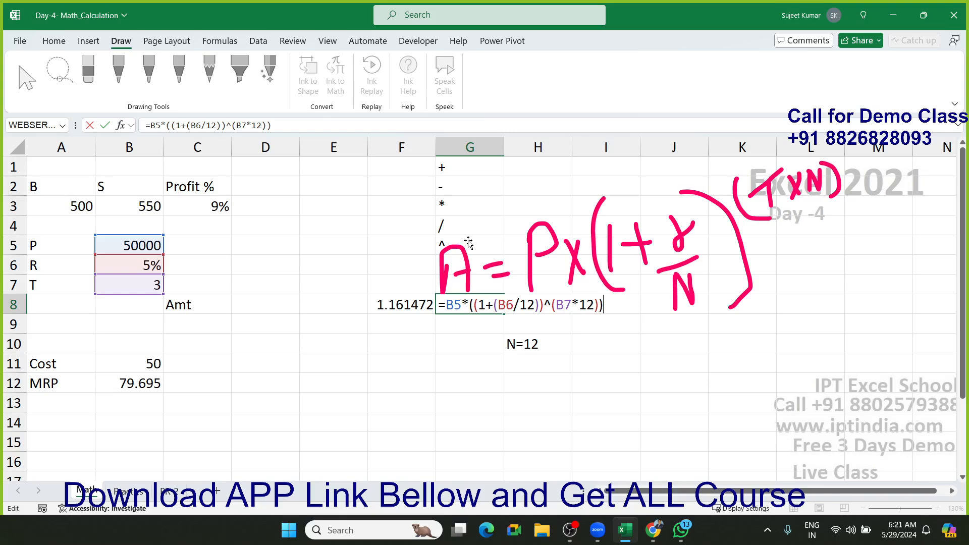
key(Return)
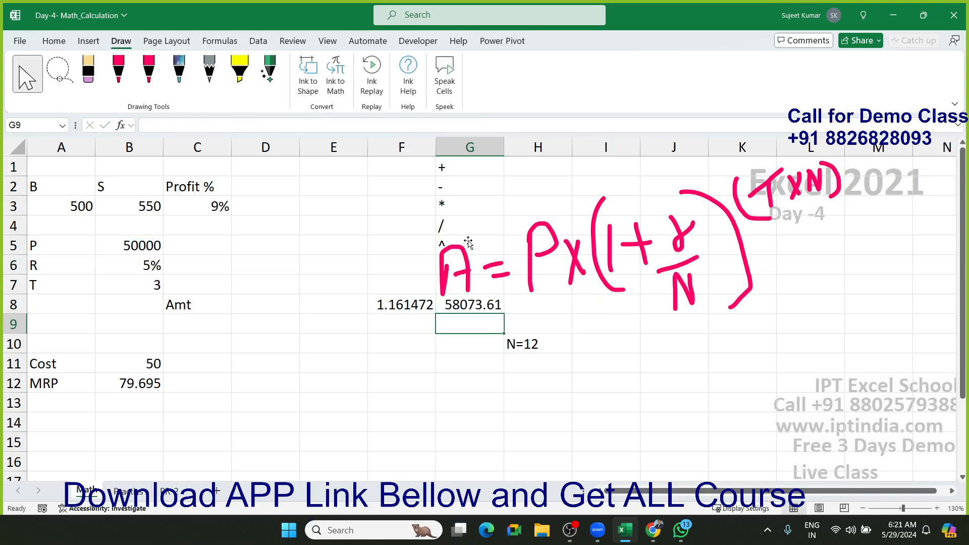
- Clear the helper power formula from F8 and check that D8 through F8 are empty
key(Up)
key(Left)
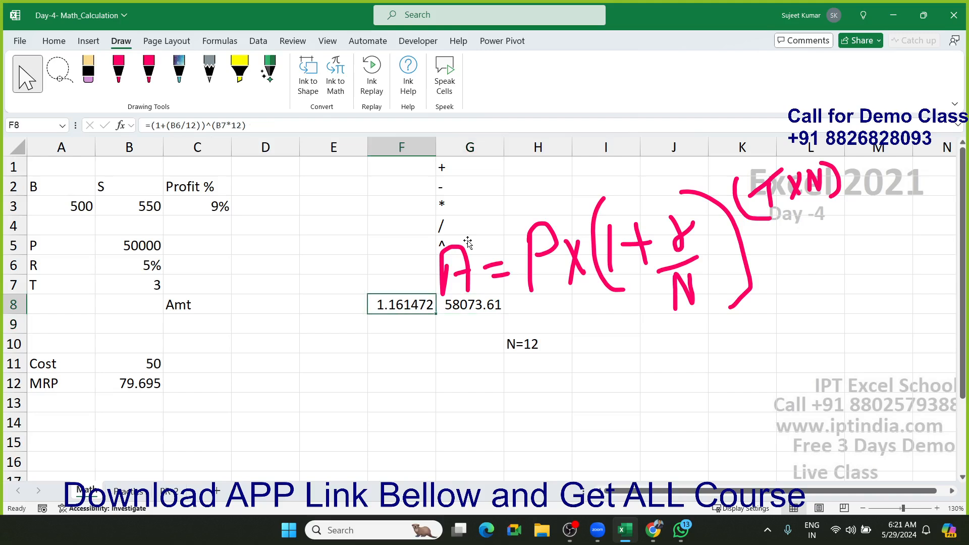
key(Delete)
key(Left)
key(Left)
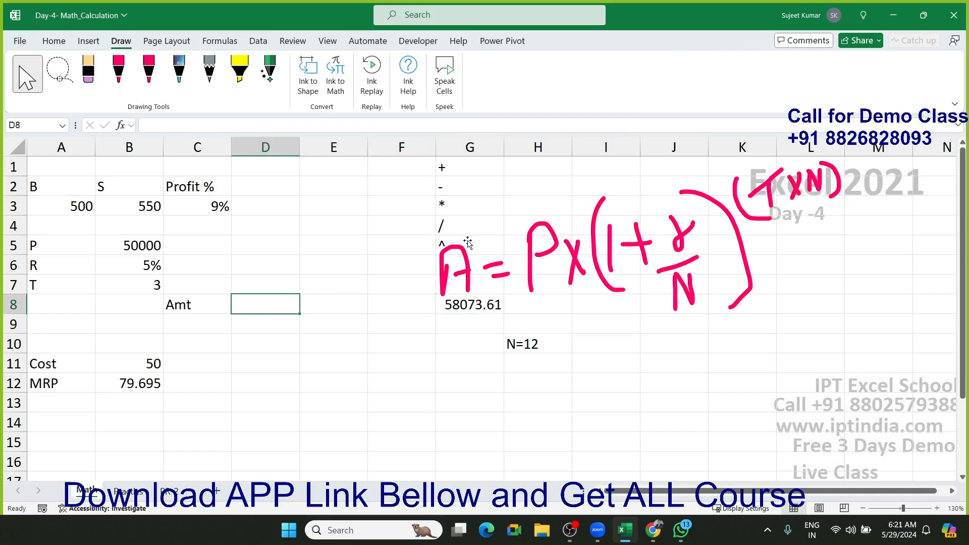
key(shift+Right)
key(shift+Right)
key(Right)
key(Right)
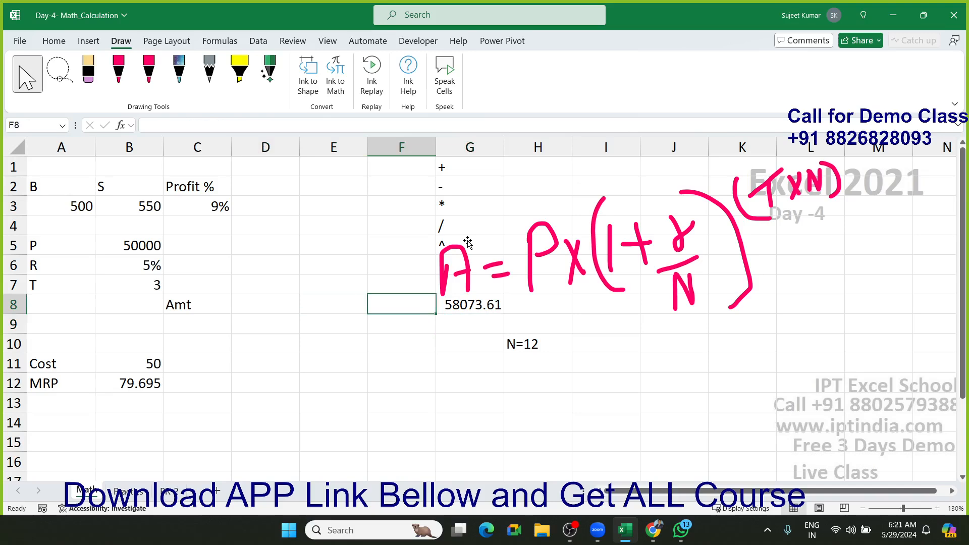
- Review the combined compound amount formula in G8 and move it to C9, below the Amt label
click(500, 306)
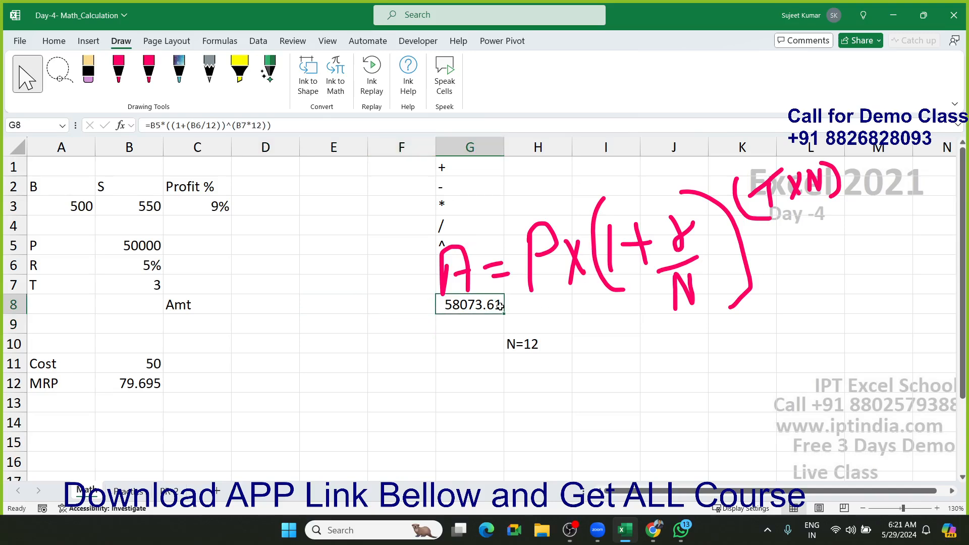
click(181, 319)
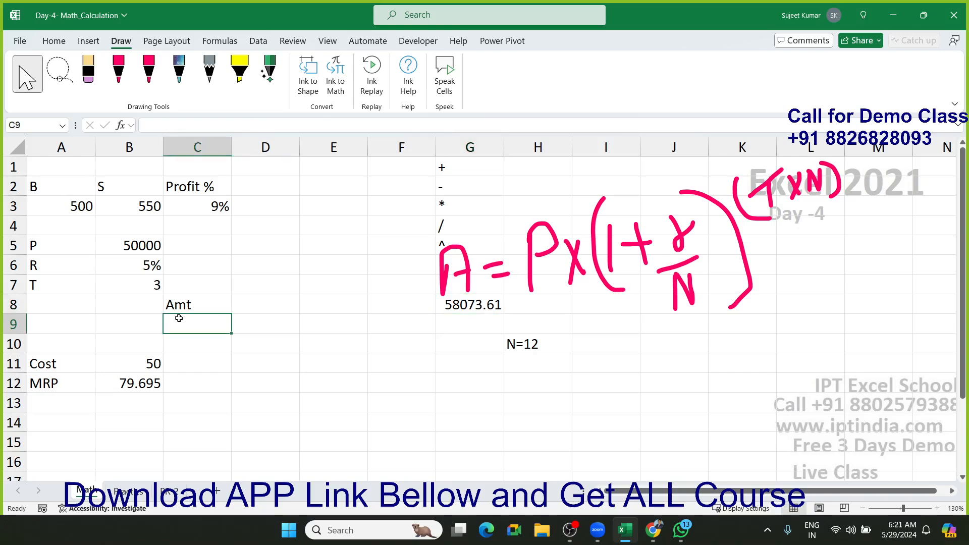
click(499, 309)
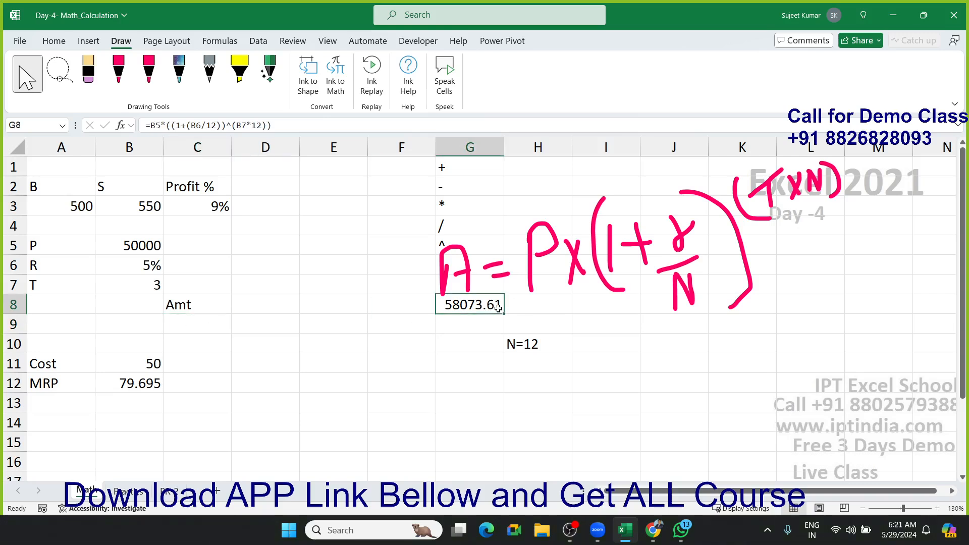
double_click(155, 125)
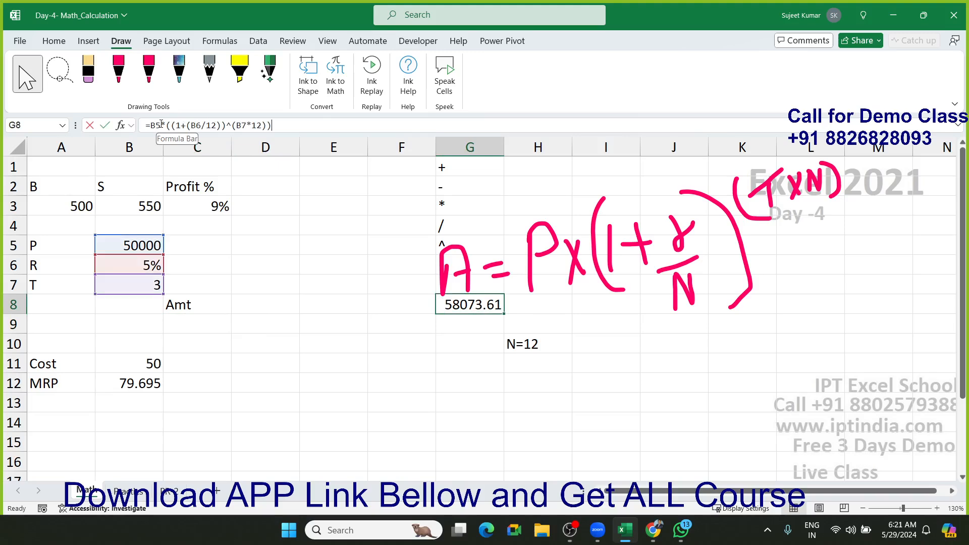
key(Escape)
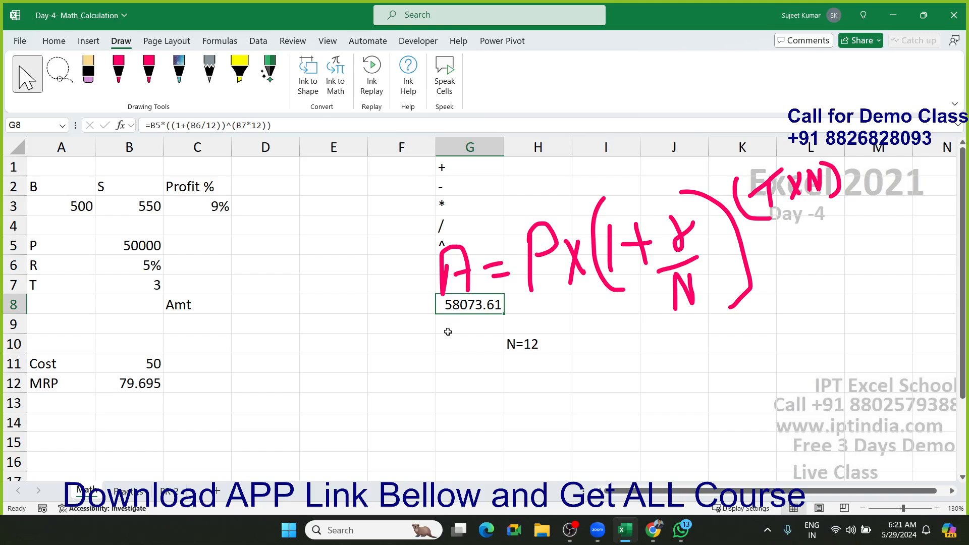
key(ctrl+c)
click(202, 322)
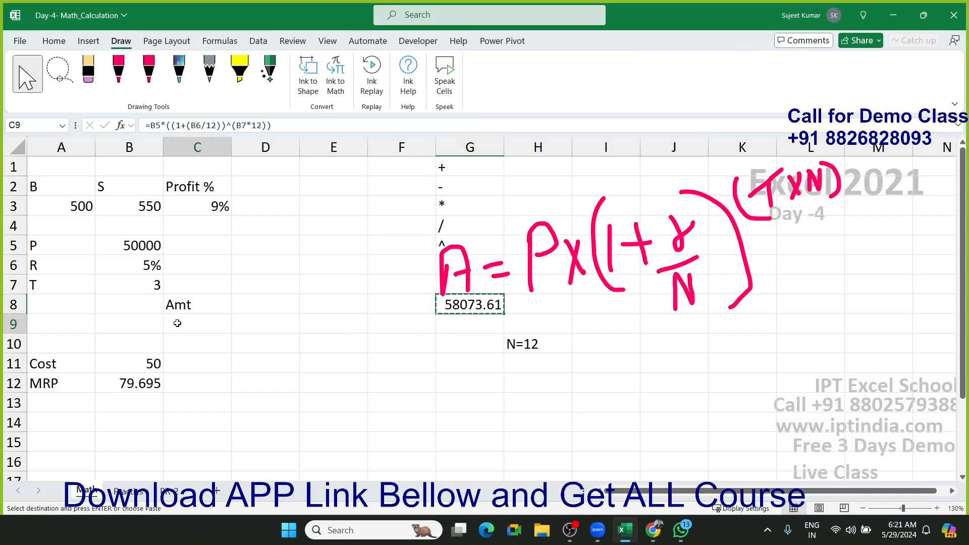
key(Return)
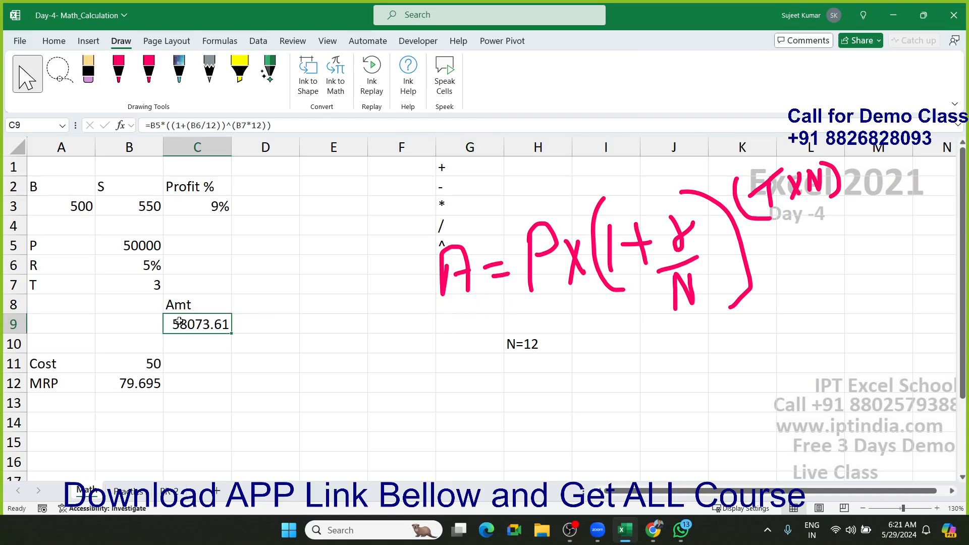
- Review the combined compound interest formula in C9 without changing it
double_click(180, 320)
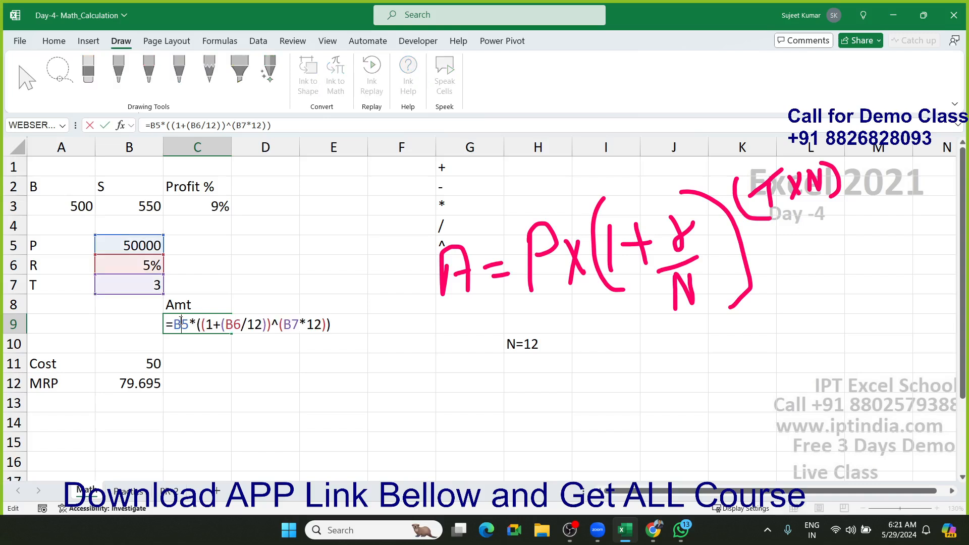
key(Escape)
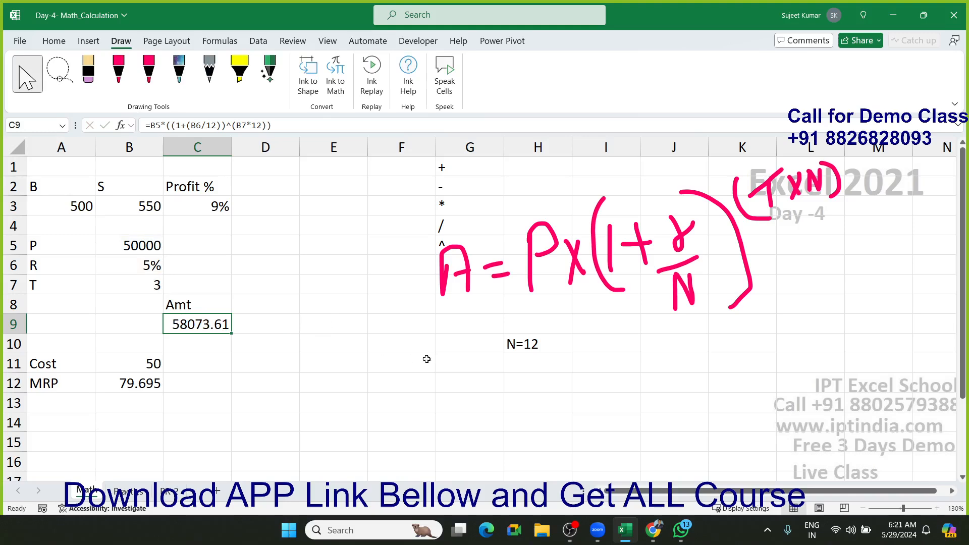
double_click(215, 330)
drag(185, 329, 342, 329)
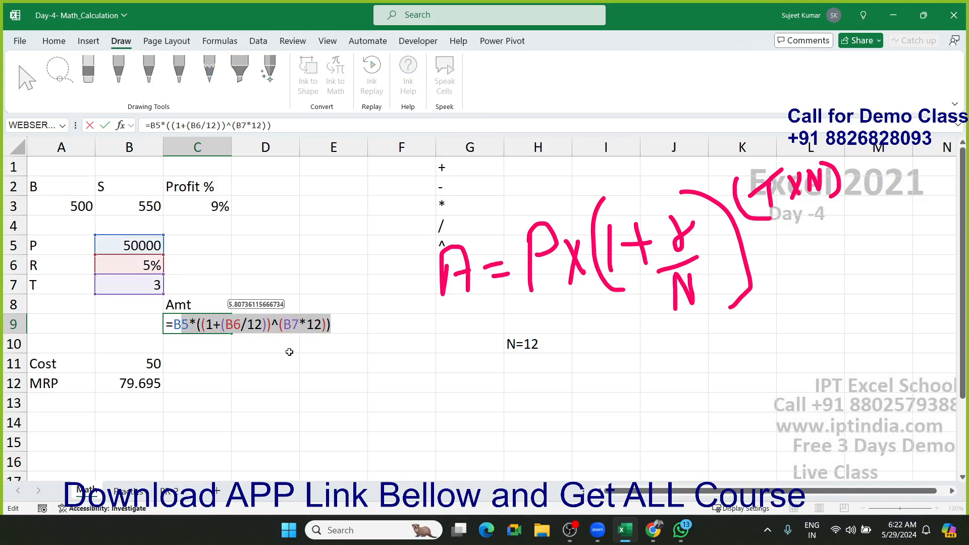
key(ctrl+Return)
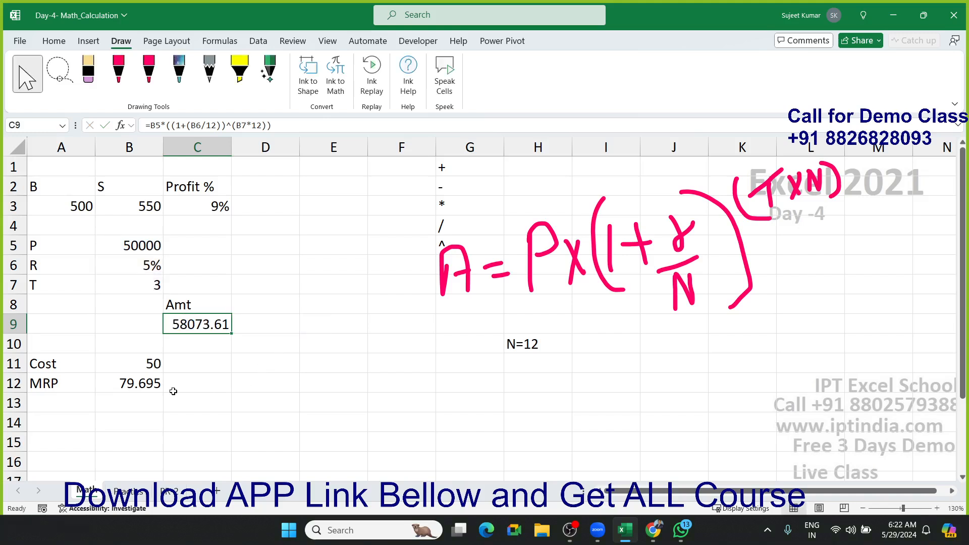
- Inspect the long nested MRP formula in B12, then clear the cell
double_click(146, 386)
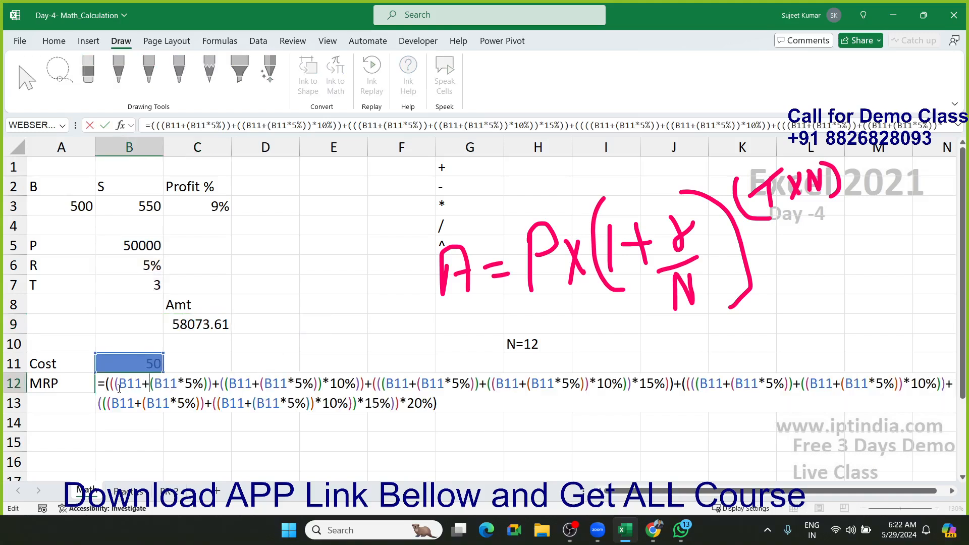
drag(104, 384, 442, 418)
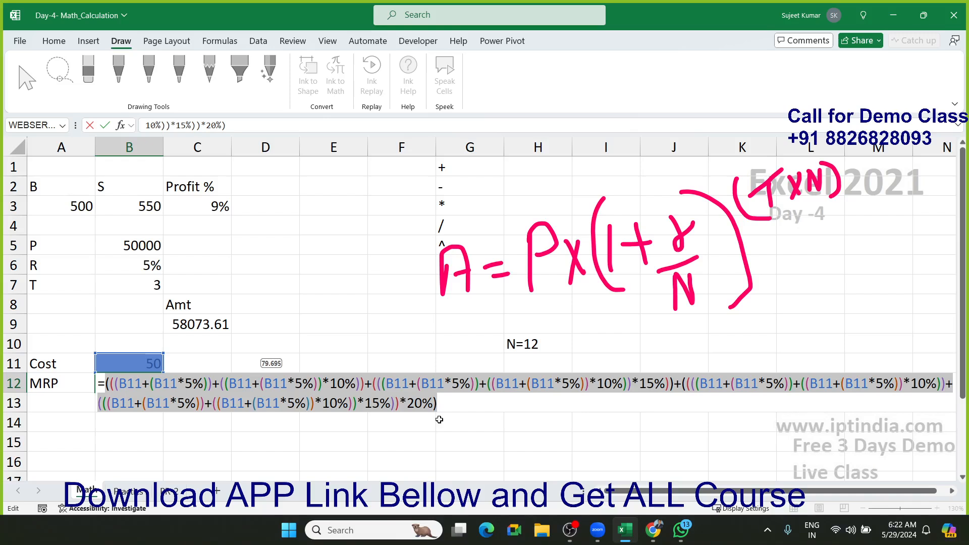
key(Escape)
key(Delete)
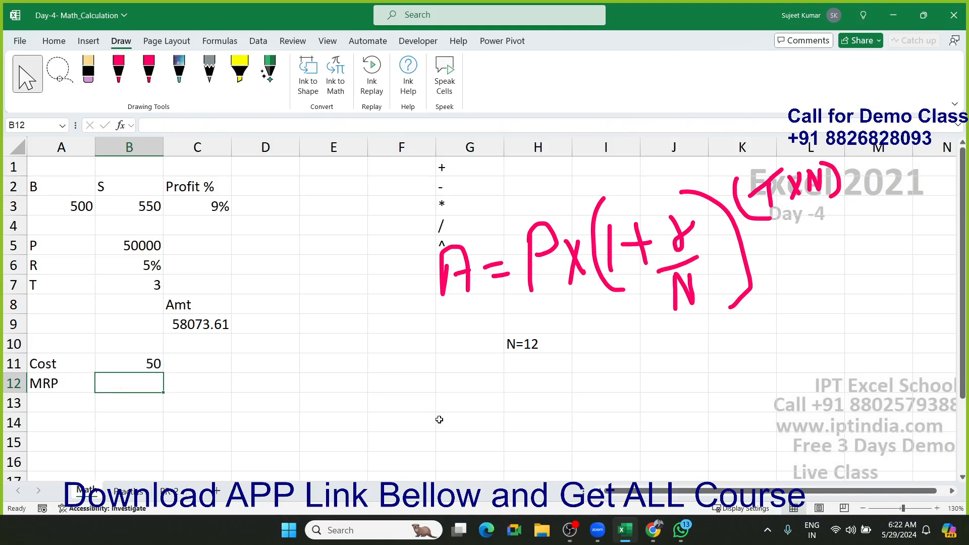
- Calculate 5% of the cost in C13 with the formula =B11*5%
key(Up)
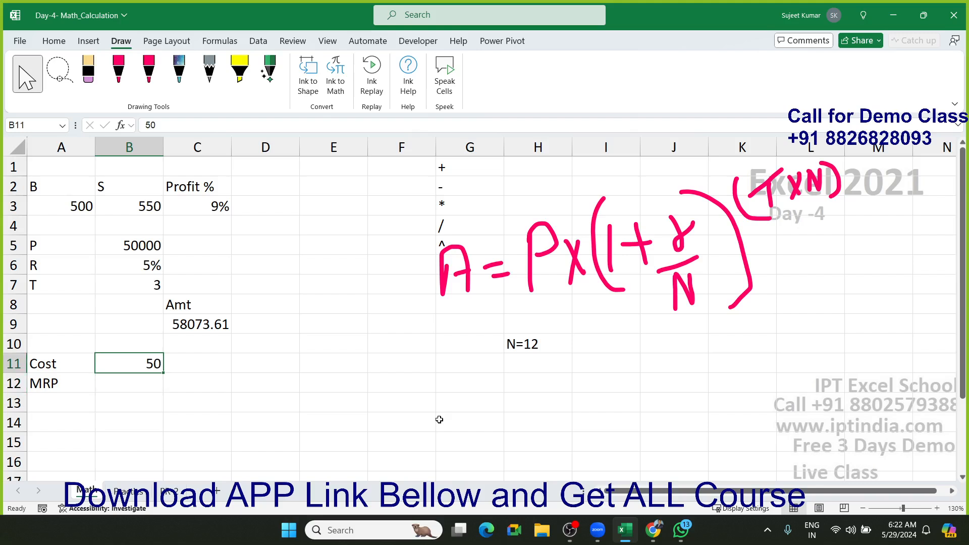
key(Down)
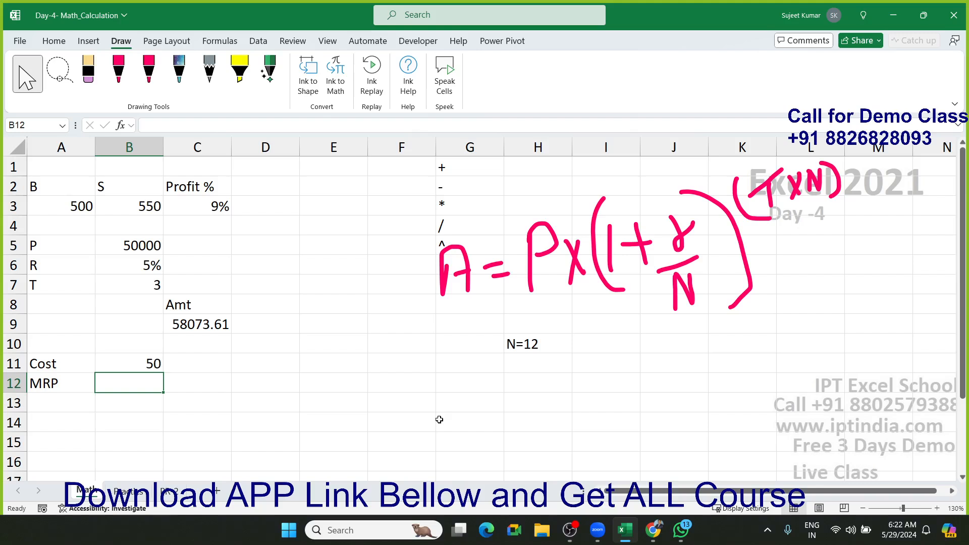
key(Right)
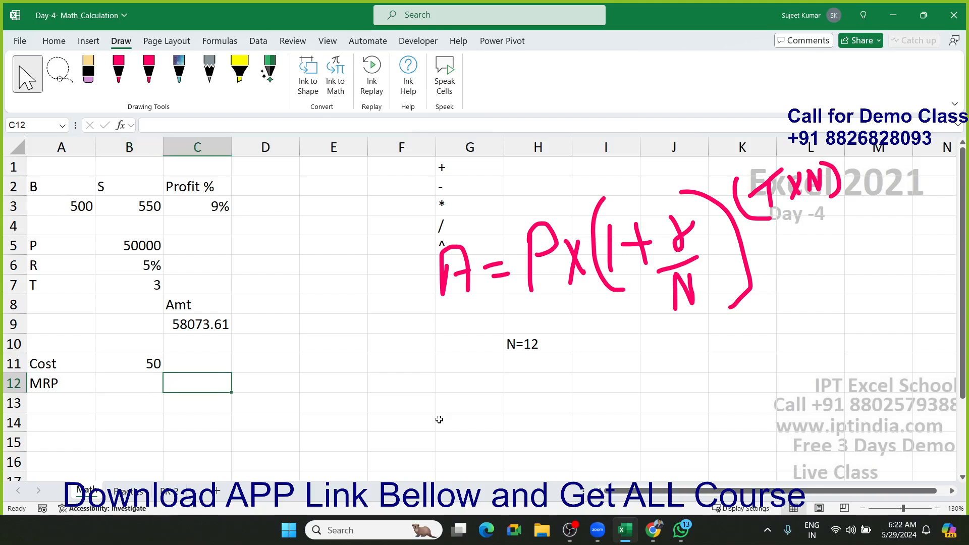
key(Down)
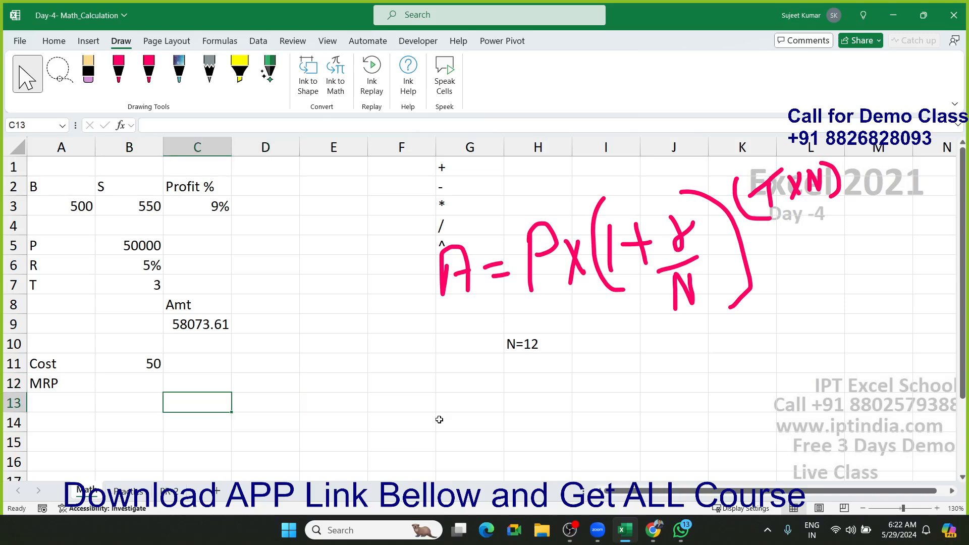
text(=)
key(Up)
key(Up)
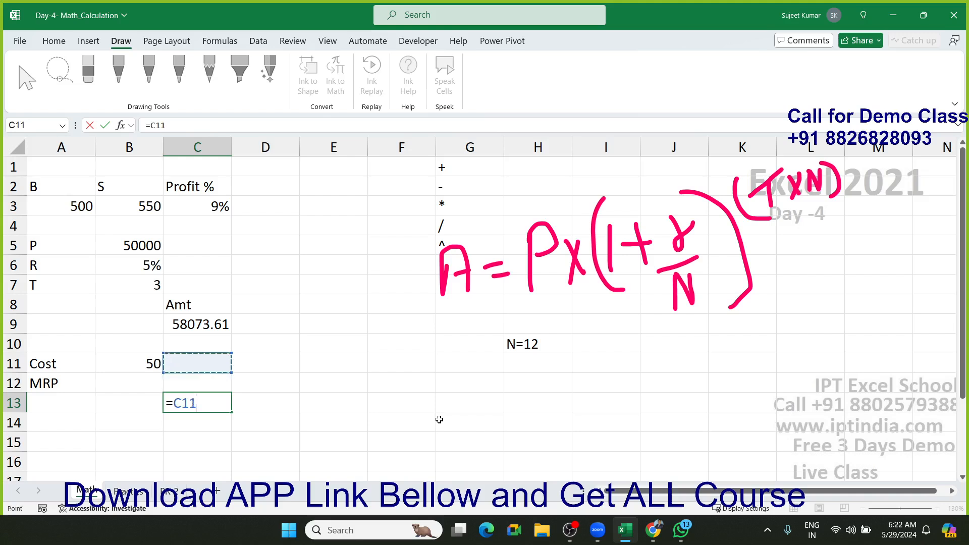
key(Left)
text(*)
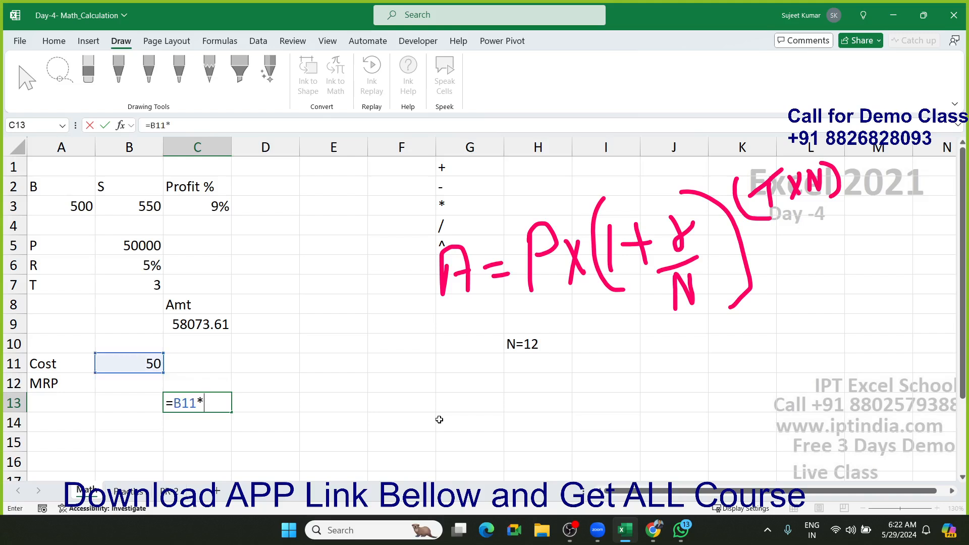
text(5%)
key(Return)
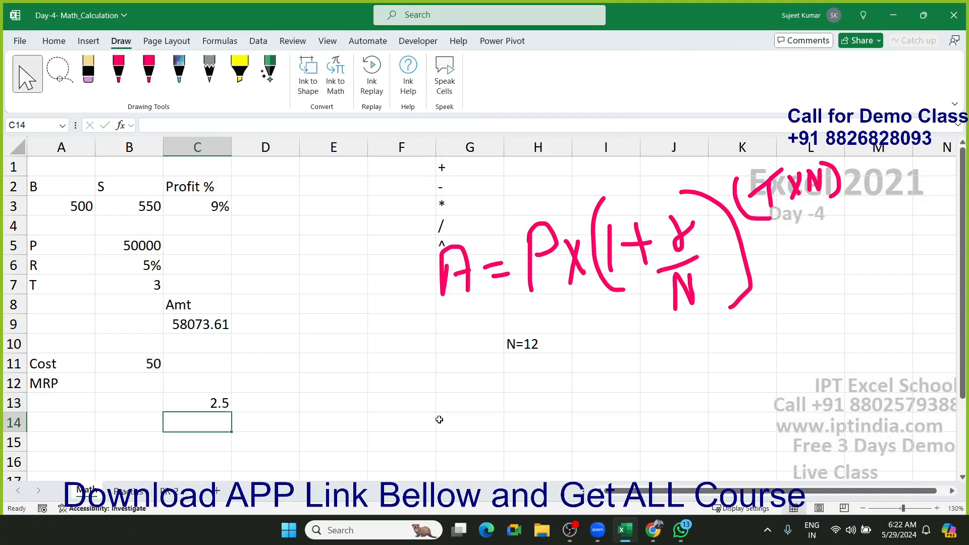
- Add the 5% amount to the cost in C14 with the formula =B11+C13
text(=)
key(Up)
key(Up)
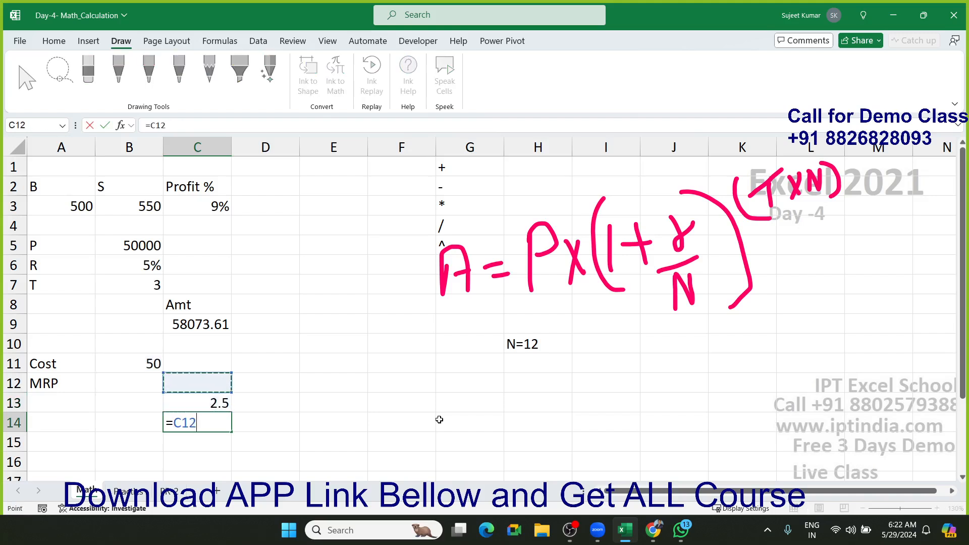
key(Left)
key(Up)
text(+)
key(Up)
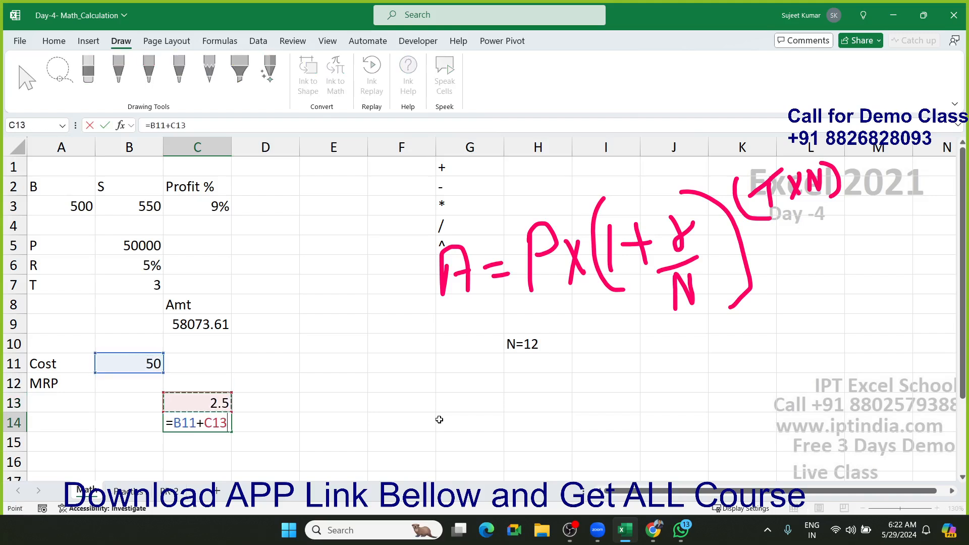
key(Return)
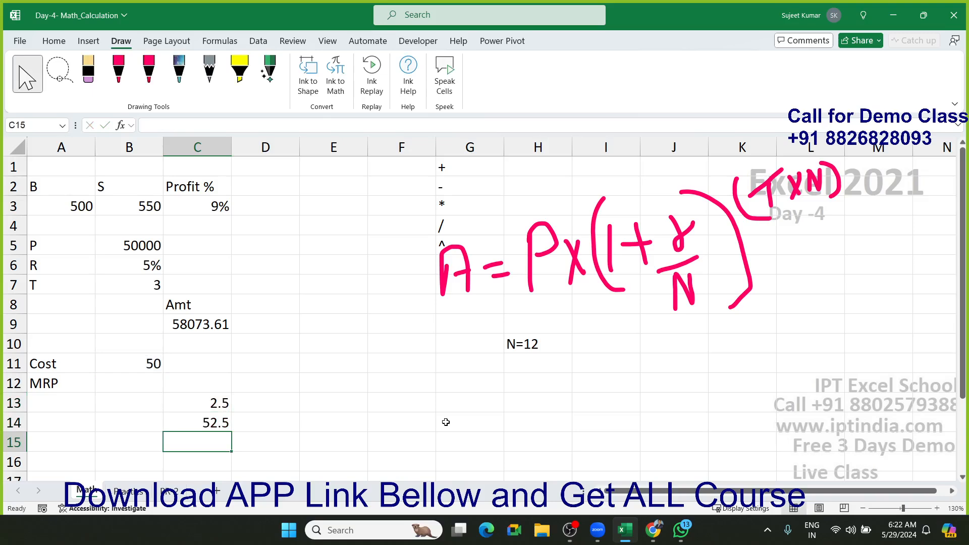
- Calculate 10% of the first marked-up price in D13 with the formula =C14*10%
click(198, 423)
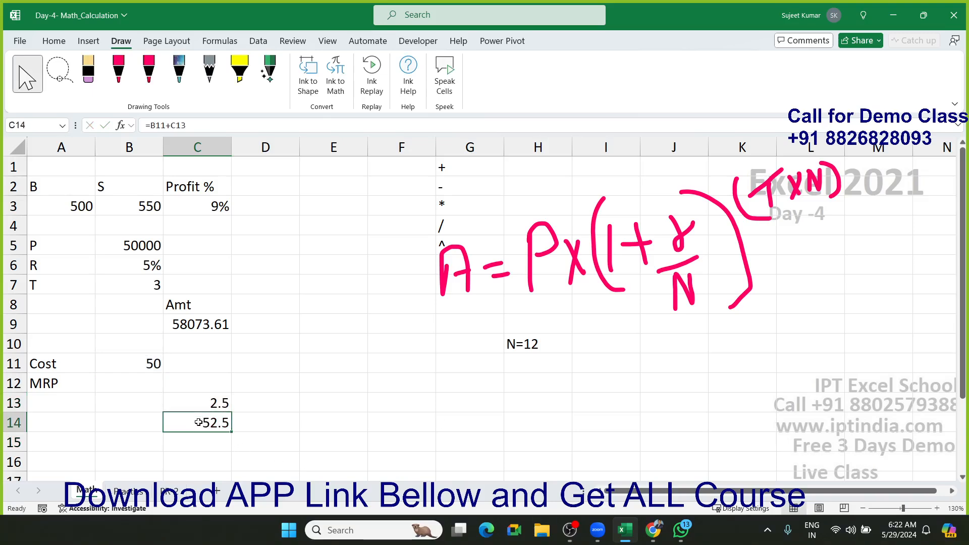
click(292, 414)
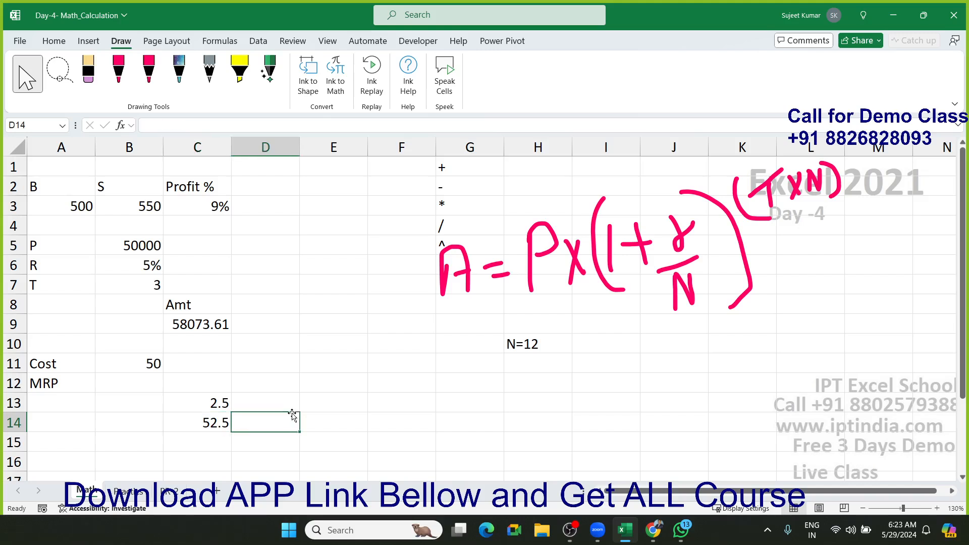
click(293, 412)
text(=)
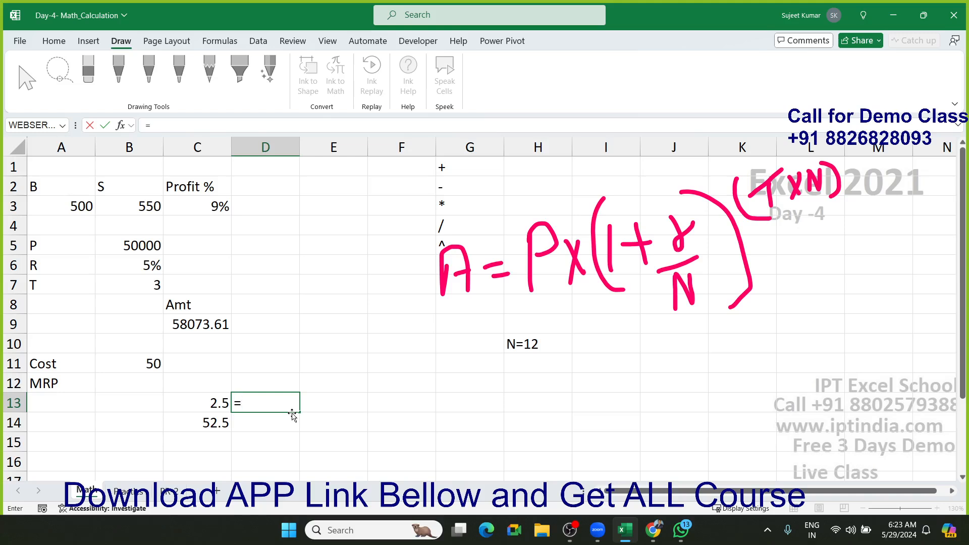
key(Down)
key(Left)
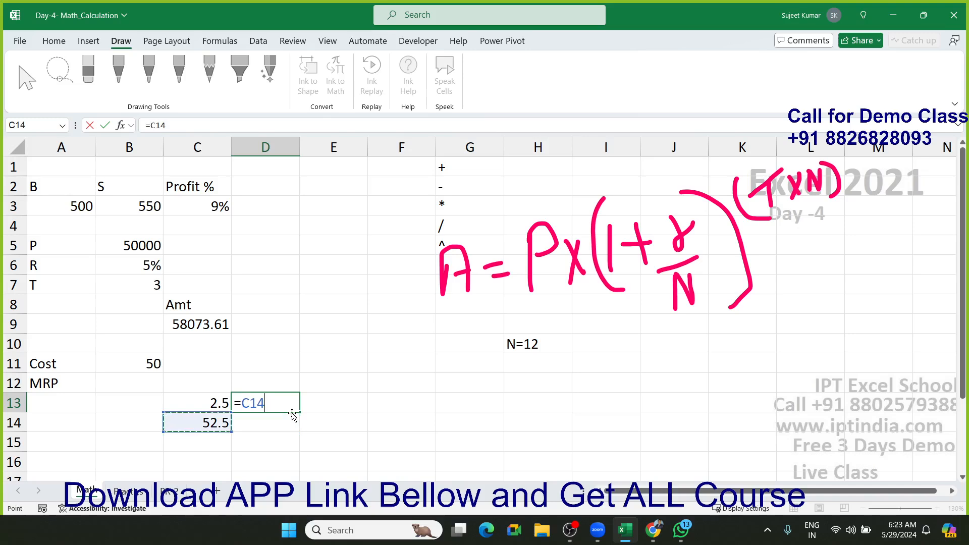
text(*10%)
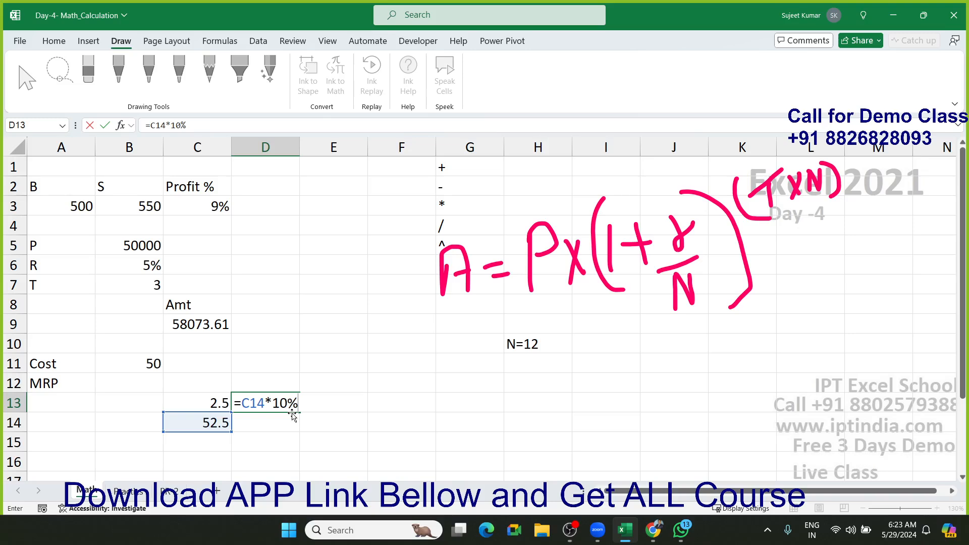
key(Return)
- Add the 10% amount to the first marked-up price in D14 with the formula =C14+D13
text(=)
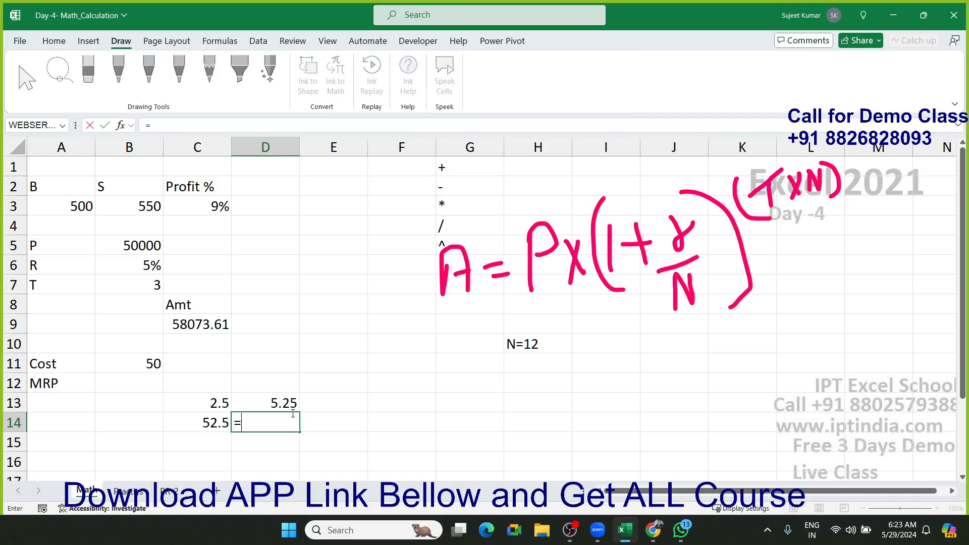
key(Left)
text(+)
key(Up)
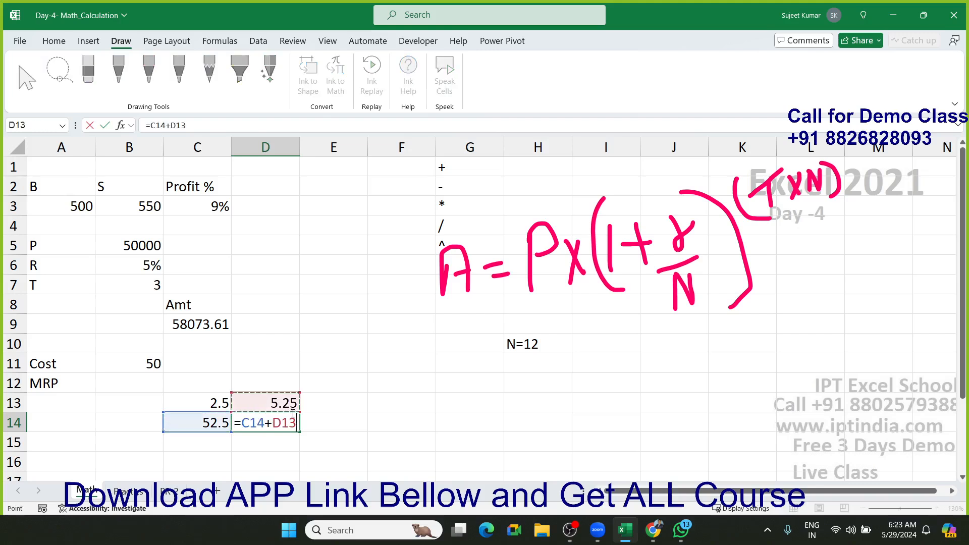
key(Return)
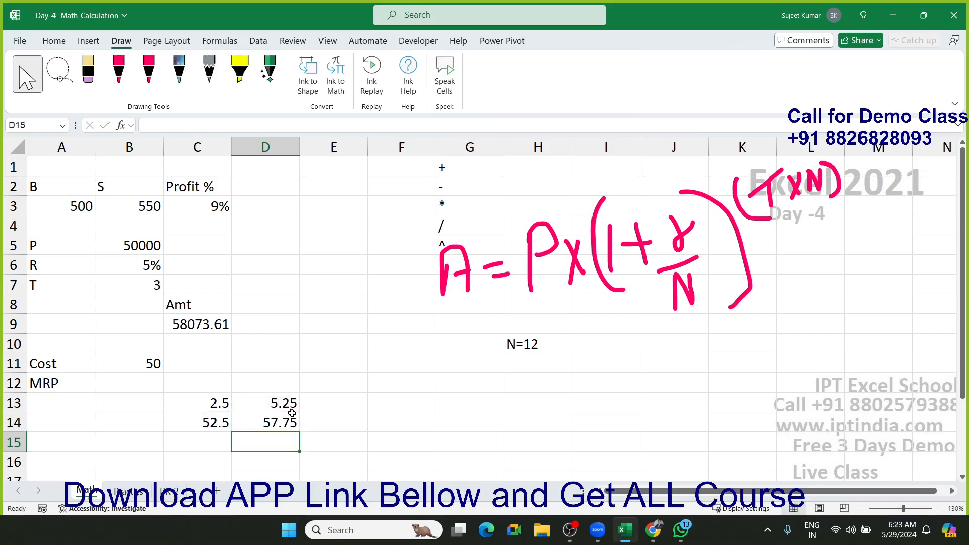
- Calculate 15% of the second marked-up price in E13 with the formula =D14*15%
key(Right)
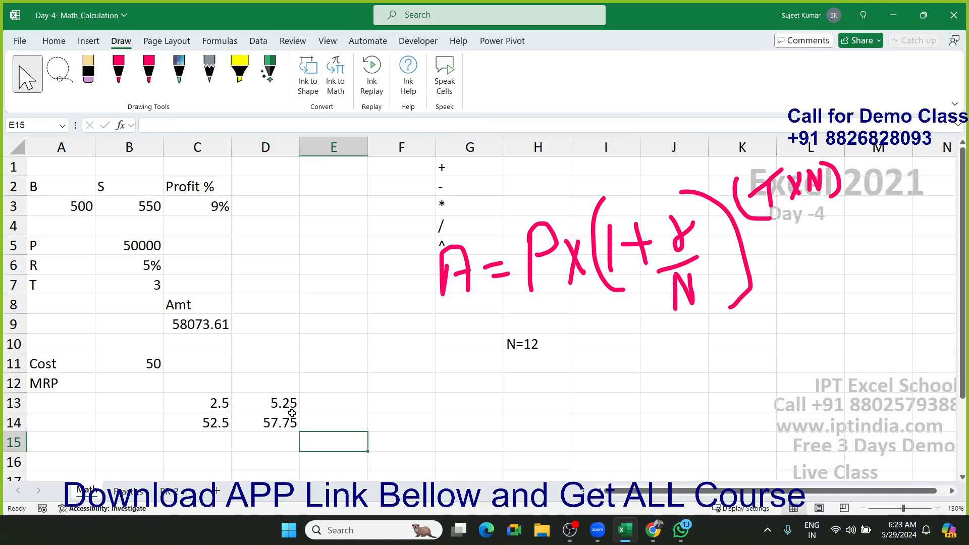
key(Up)
key(Up)
text(=)
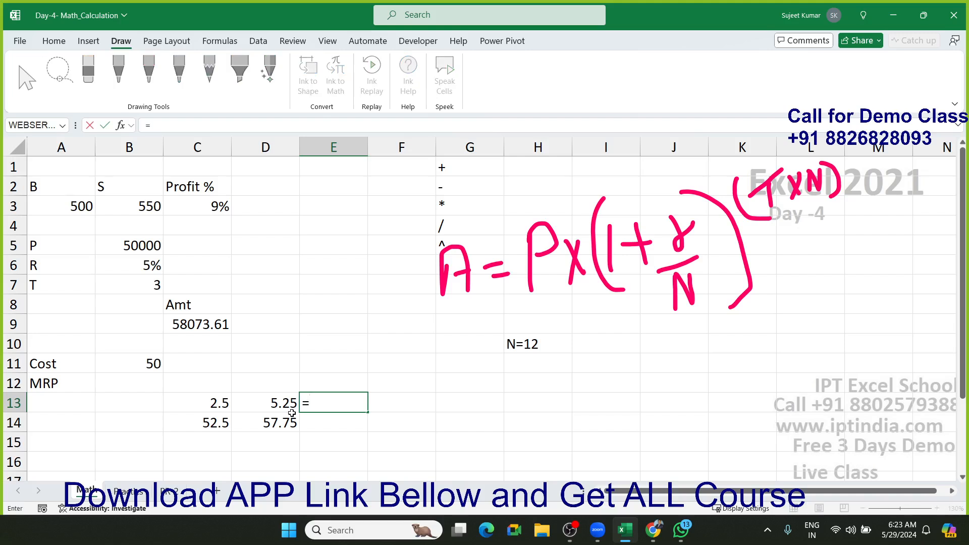
click(292, 414)
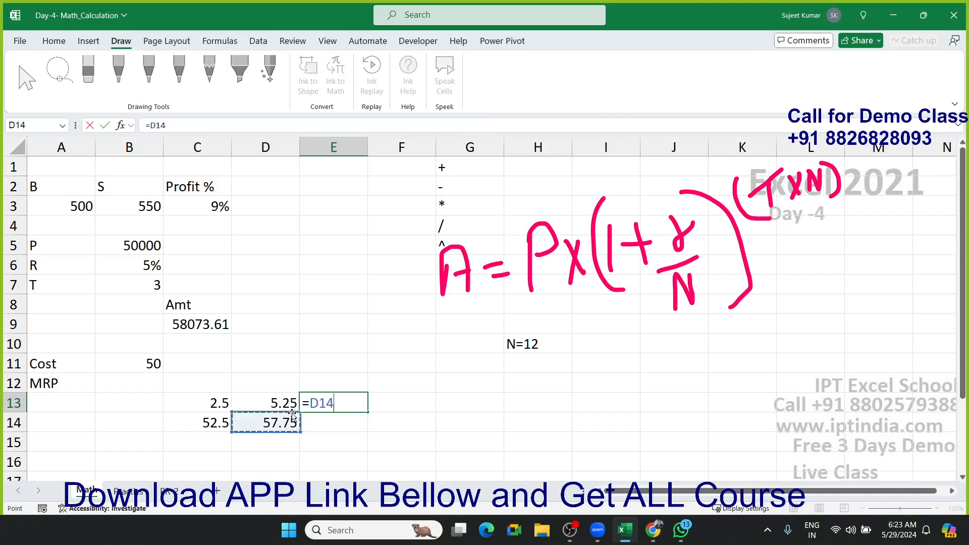
text(*15%)
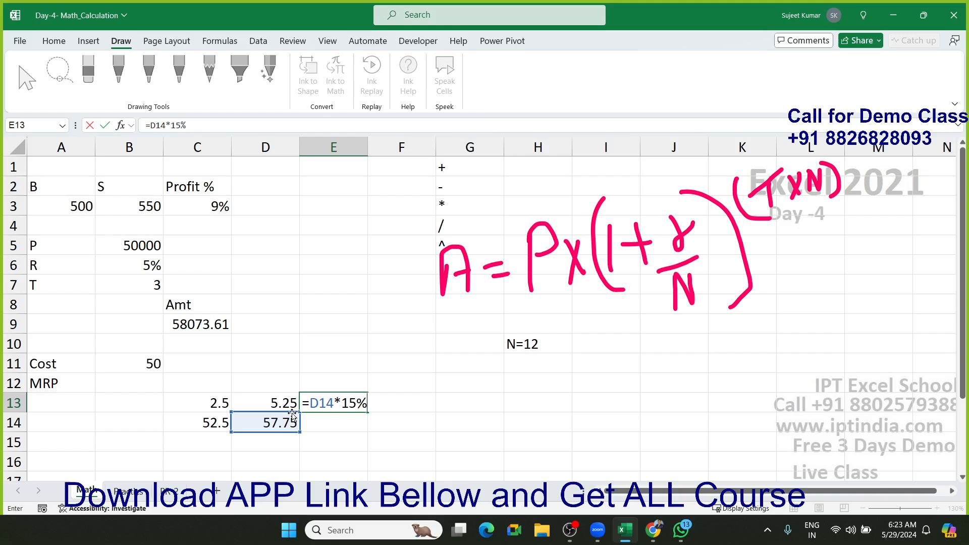
key(Return)
- Add the 15% amount to the second marked-up price in E14 with the formula =D14+E13
text(=)
click(292, 412)
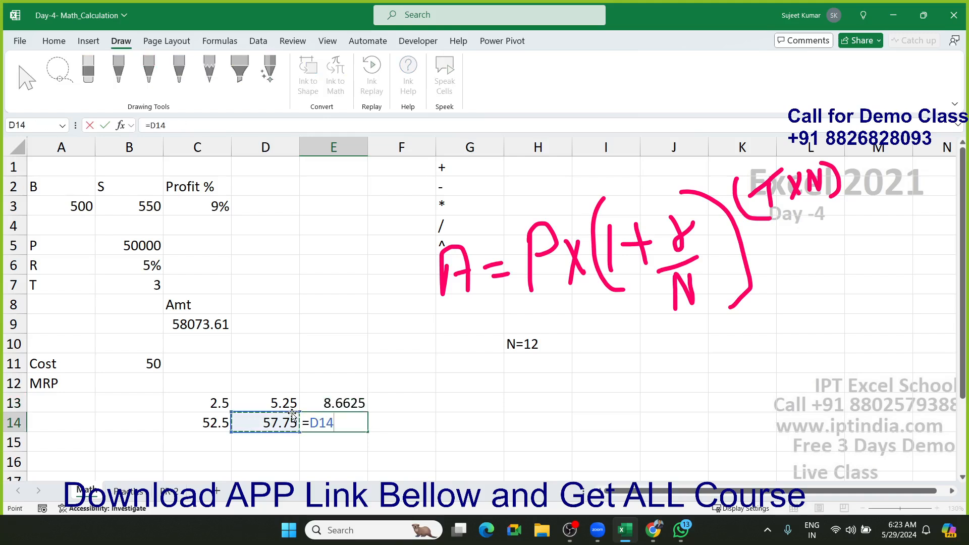
text(+)
key(Up)
key(Return)
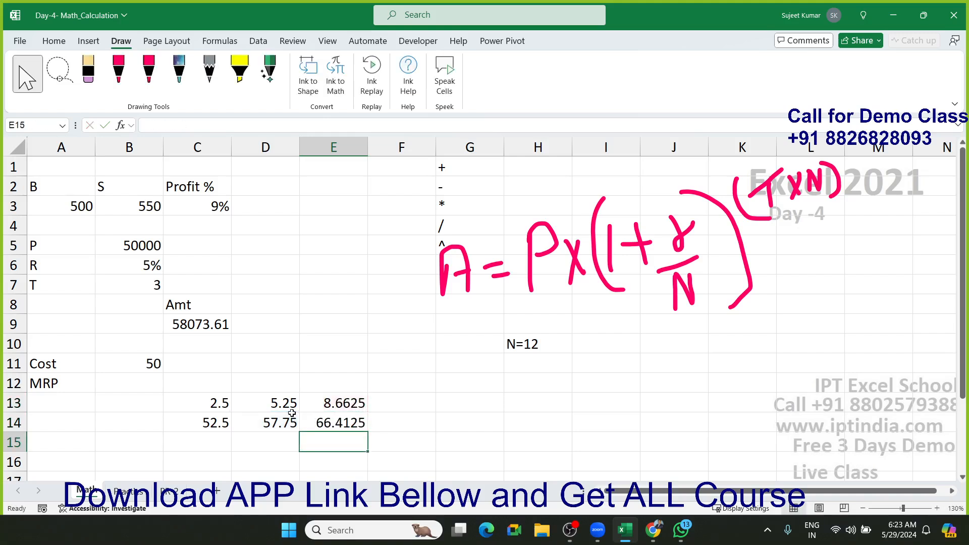
- Calculate 20% of the third marked-up price in F13 with the formula =E14*20%
key(Right)
key(Up)
key(Up)
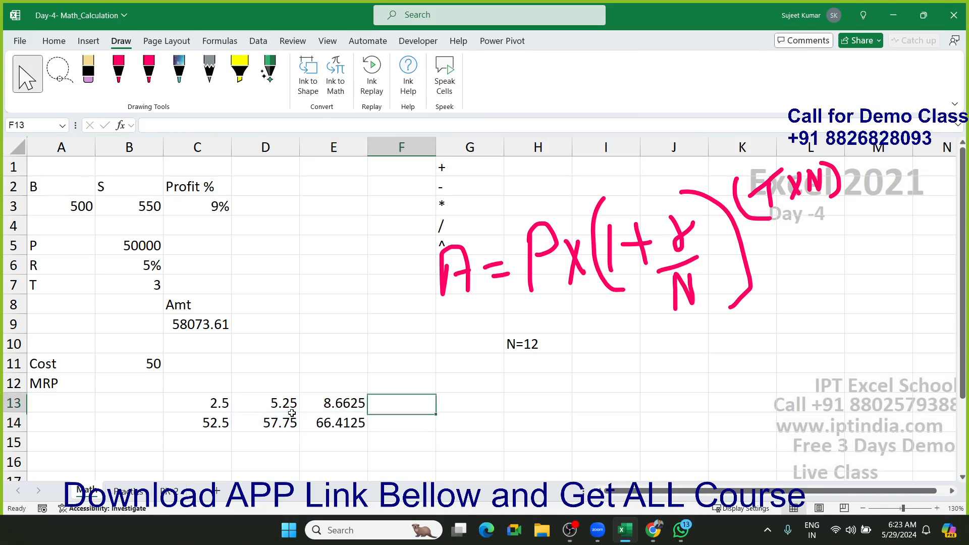
text(=)
key(Down)
key(Left)
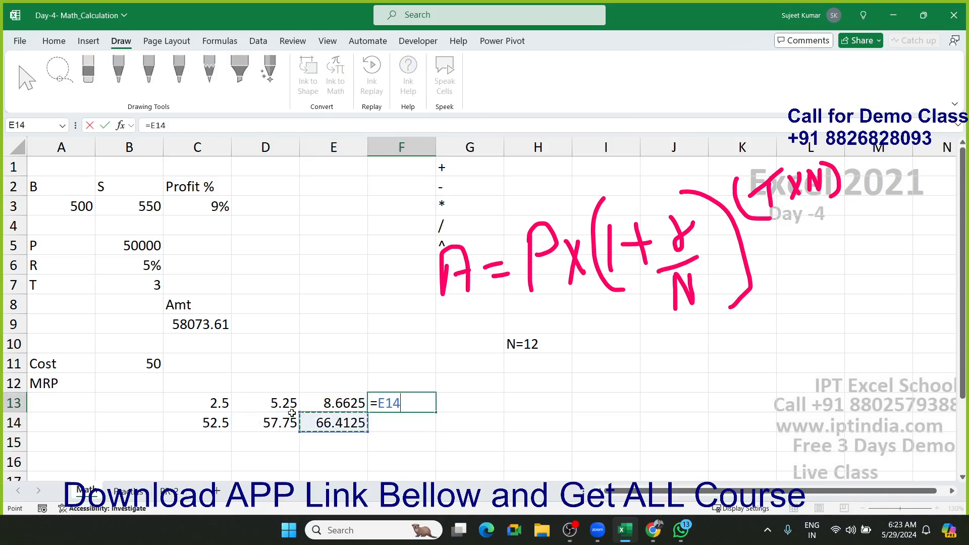
text(*20)
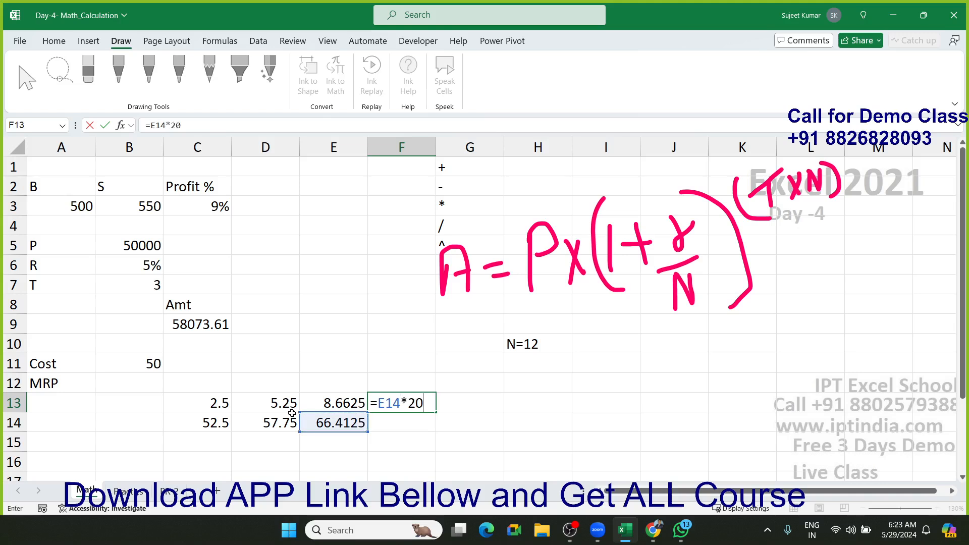
text(%)
key(Return)
- Add the 20% amount to the third marked-up price in F14 with the formula =E14+F13
text(=)
key(Left)
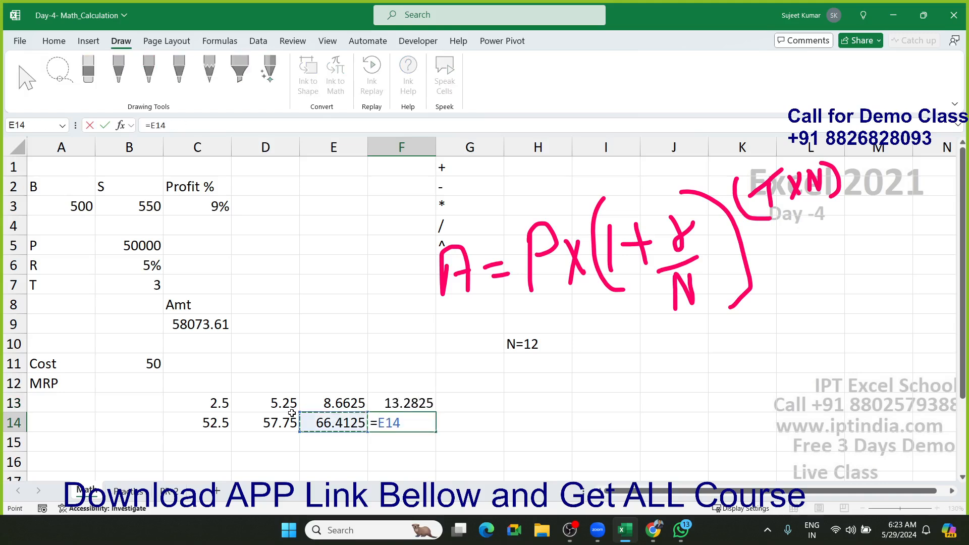
text(+)
key(Up)
key(Return)
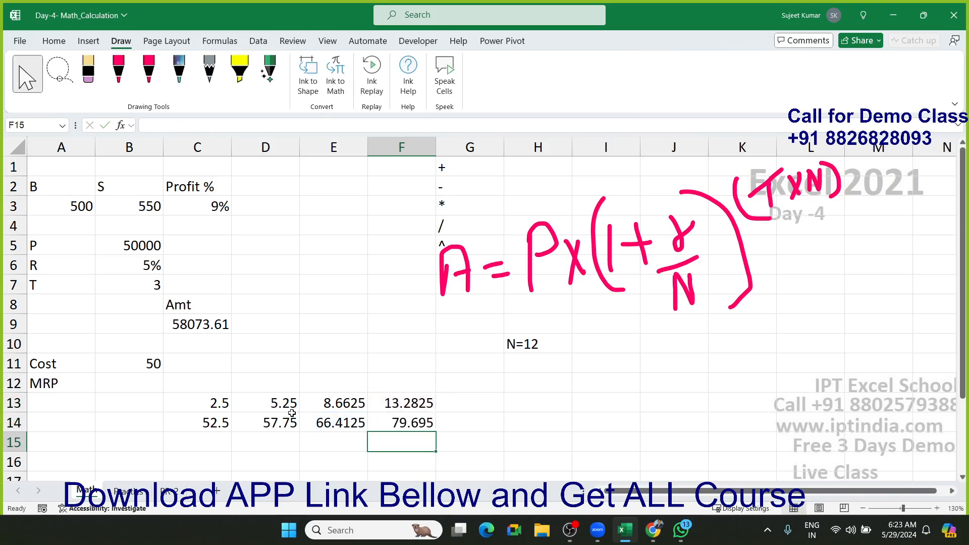
- Review the cost in B11, the helper formulas in C13:F14 and the empty MRP cell
click(137, 359)
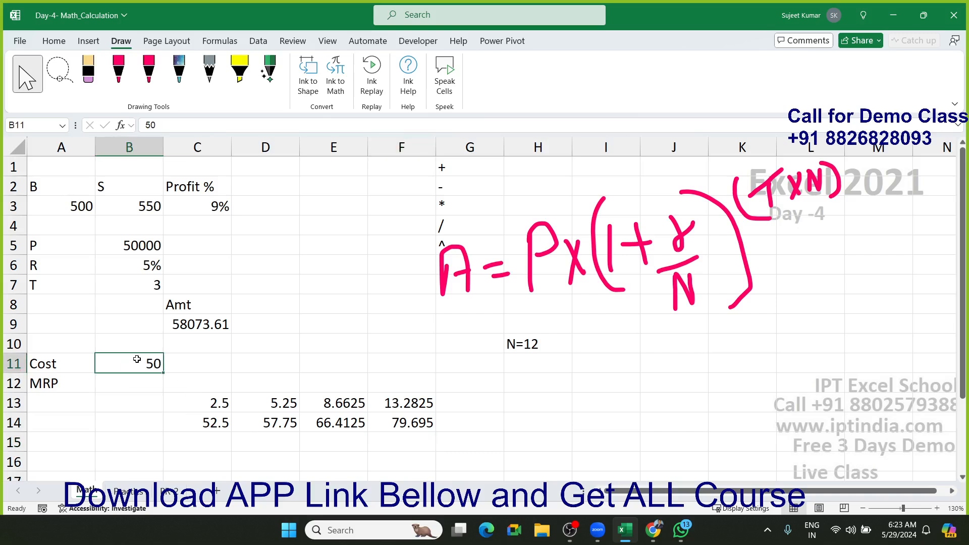
click(407, 427)
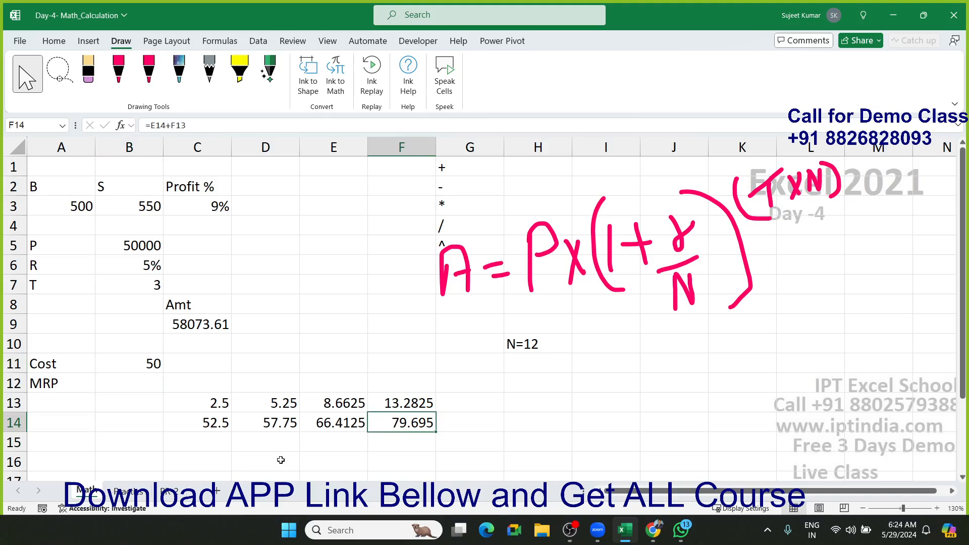
key(shift+Left)
key(shift+Left)
key(shift+Left)
key(shift+Up)
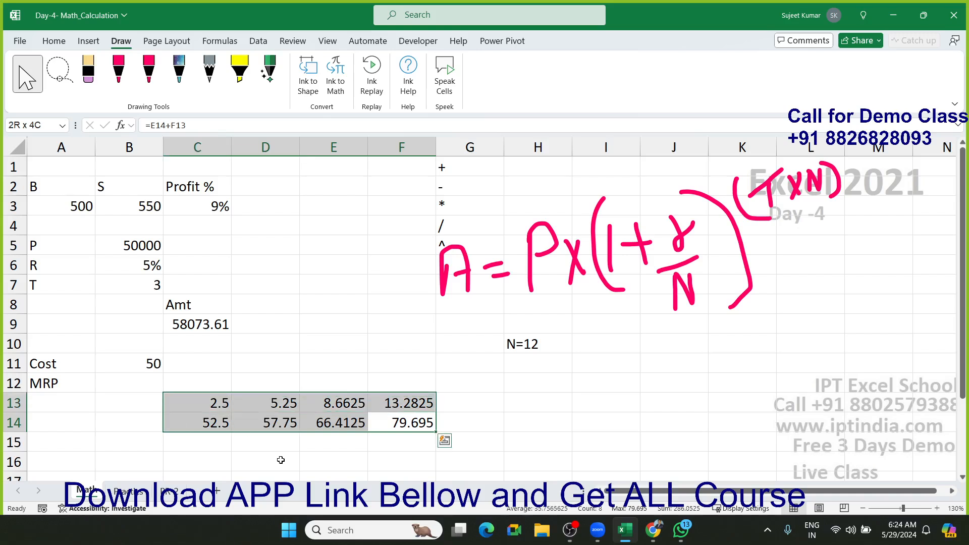
key(Up)
key(Left)
key(Left)
key(Left)
key(Left)
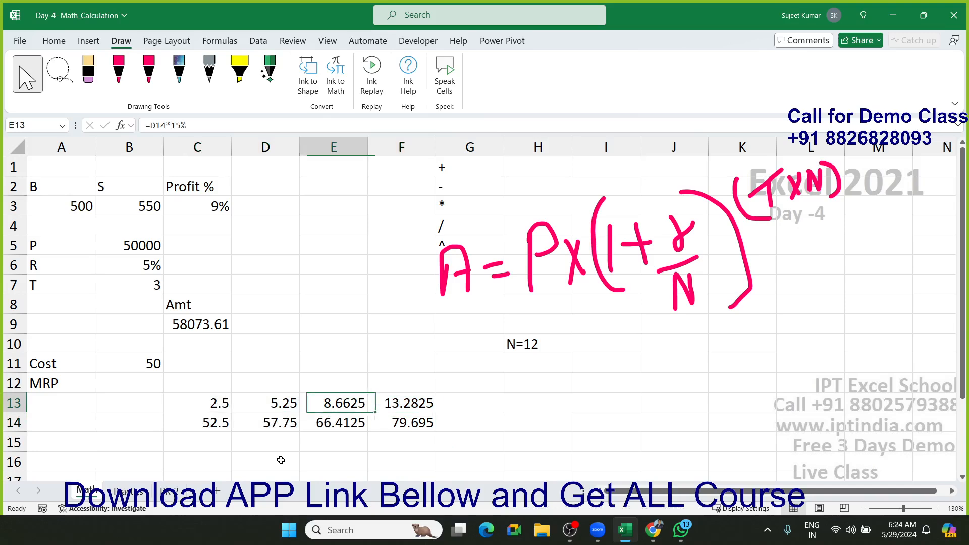
key(Up)
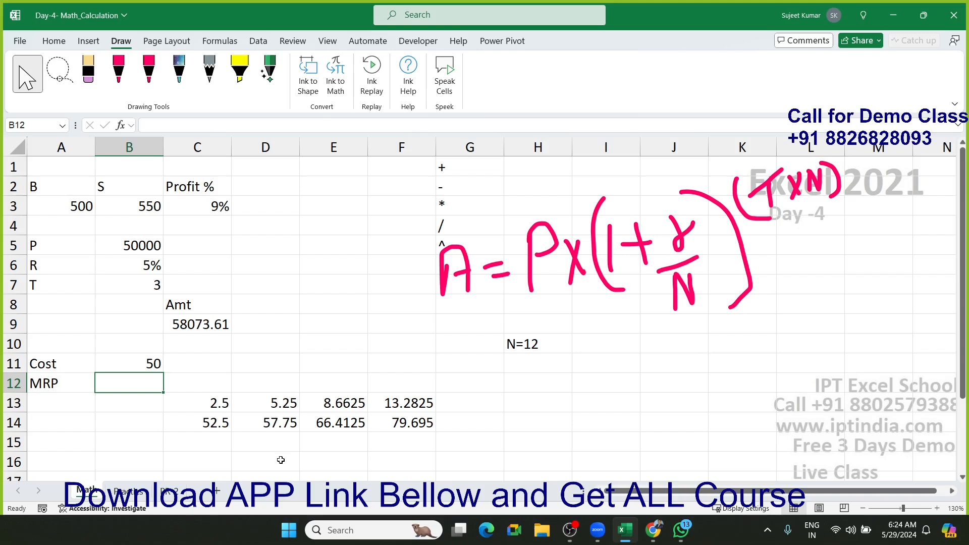
- Replace the C13 reference in C14 with the expression from C13 in parentheses, making the formula =B11+(B11*5%)
click(196, 408)
double_click(178, 407)
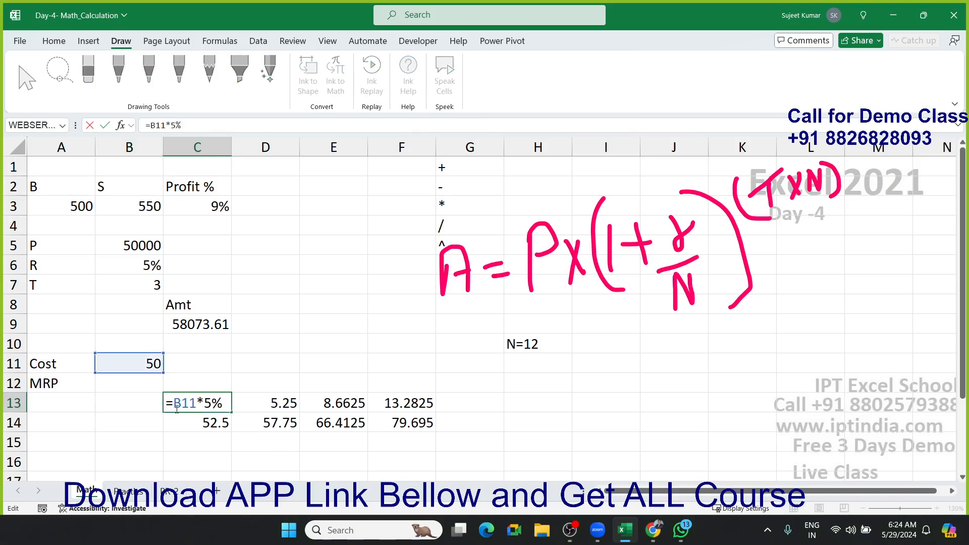
drag(175, 407, 233, 411)
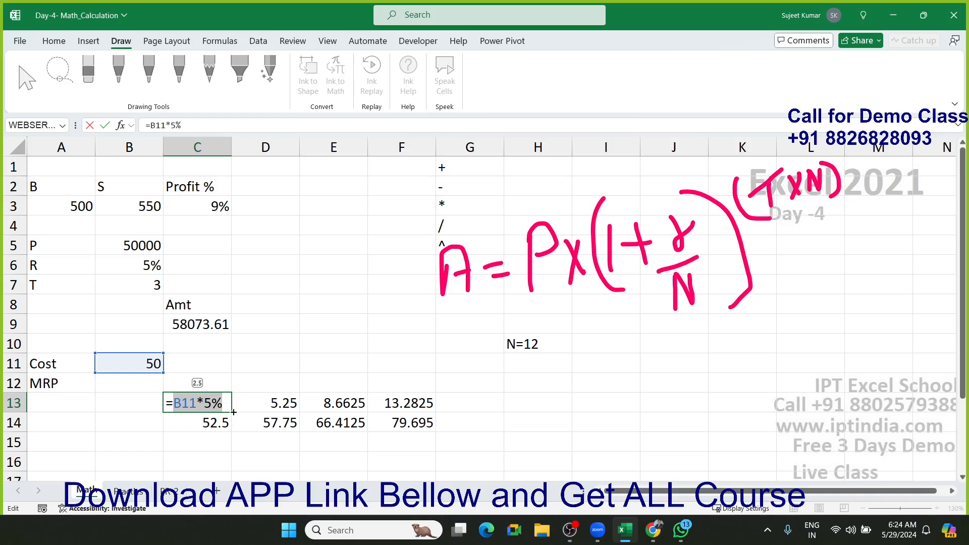
key(Escape)
double_click(221, 424)
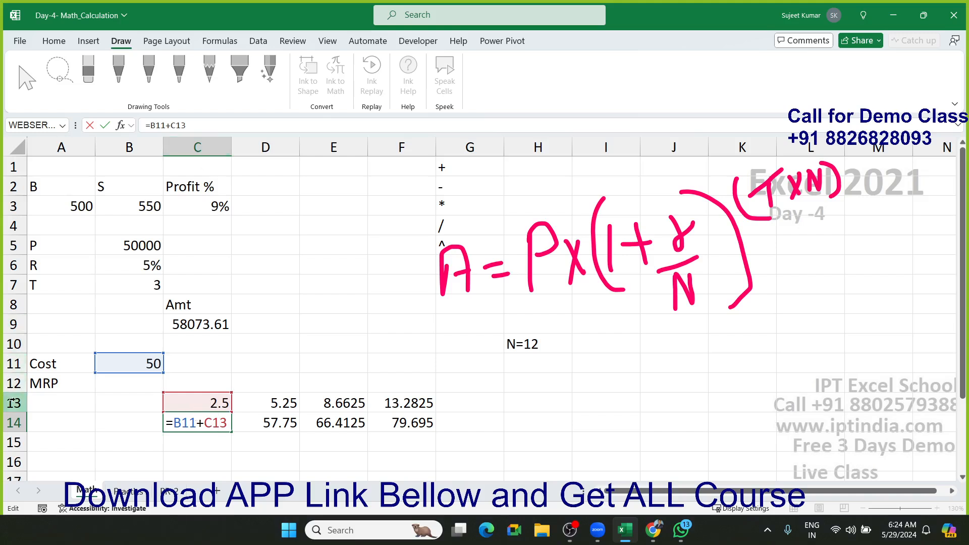
drag(203, 422, 244, 421)
key(BackSpace)
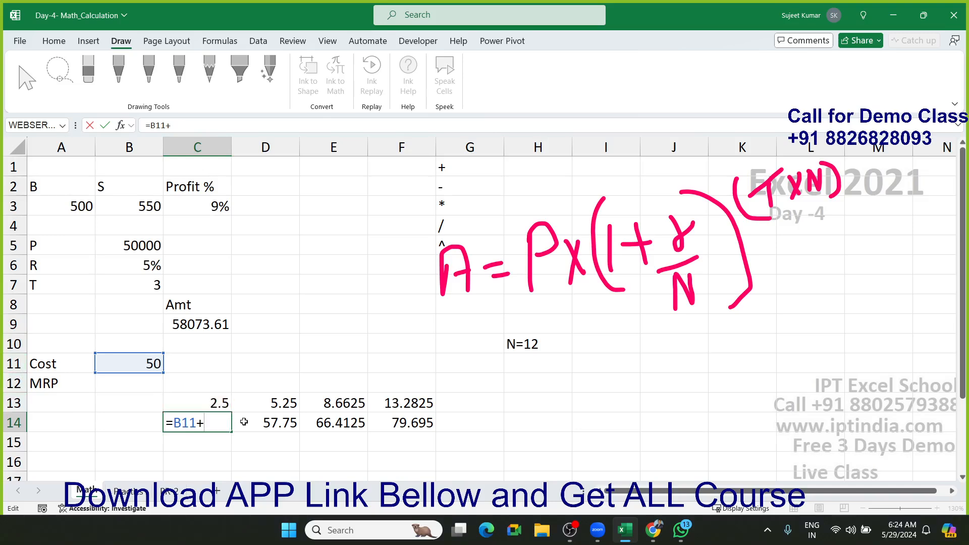
text((B11*5%)
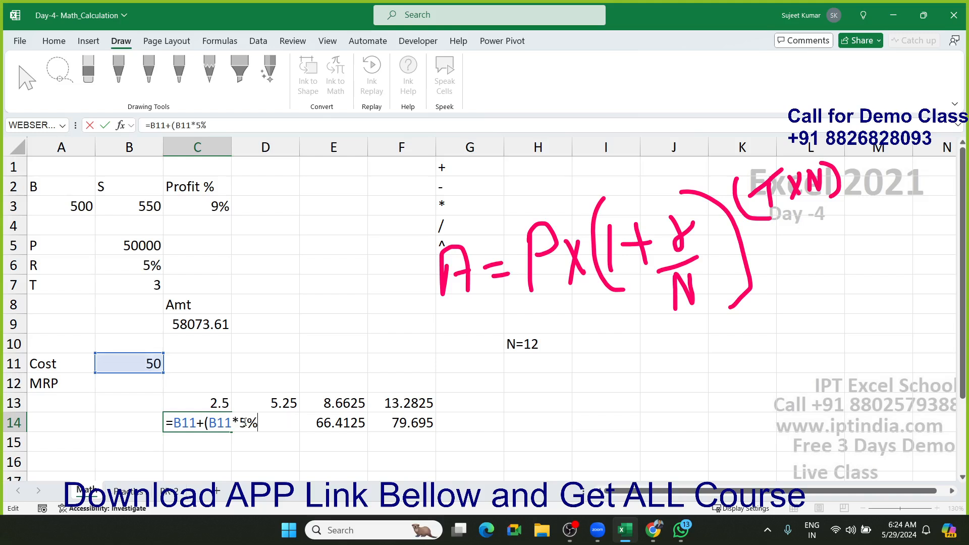
text())
key(Return)
key(Up)
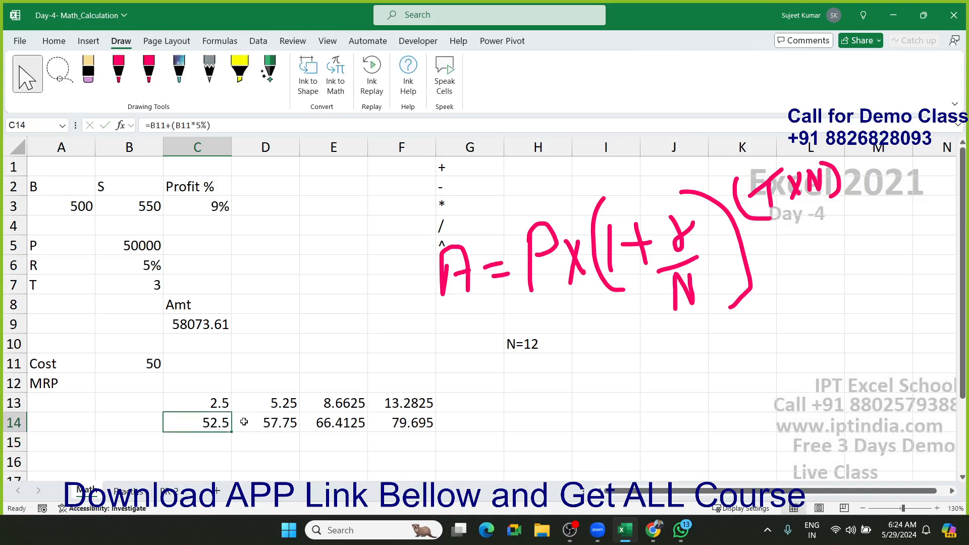
- Clear the redundant 5% helper amount from C13
key(Up)
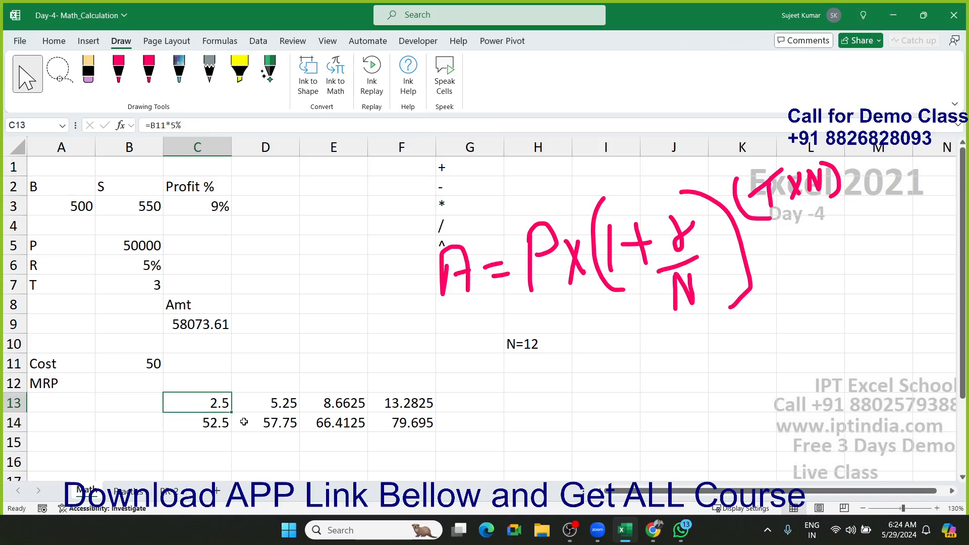
key(Delete)
key(Down)
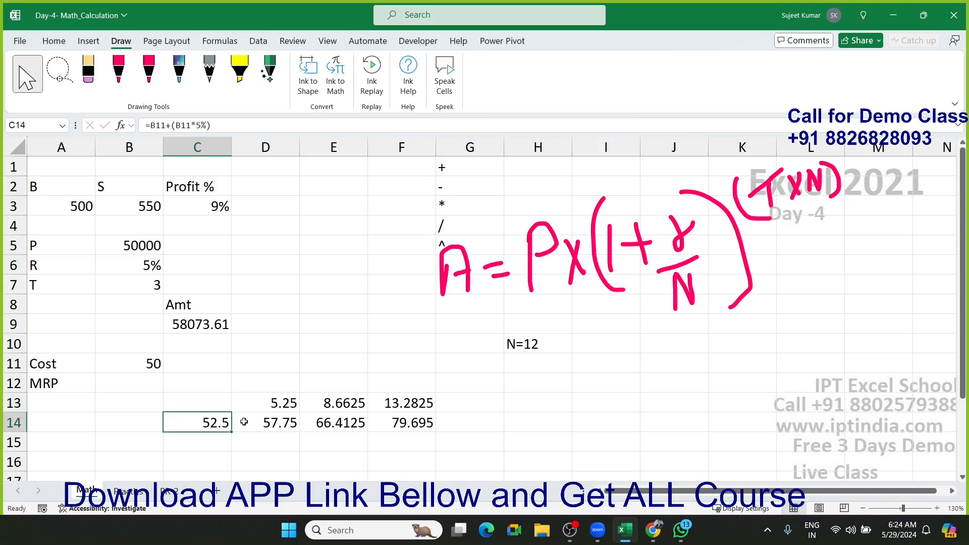
- Copy C14's expression and substitute it in parentheses for the C14 reference in D13, making the formula =(B11+(B11*5%))*10%
double_click(217, 421)
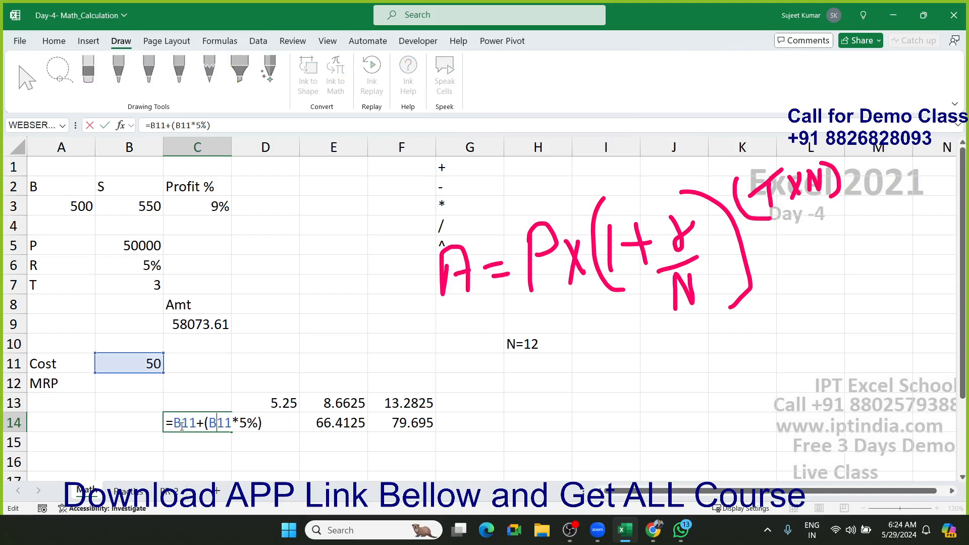
drag(173, 422, 288, 433)
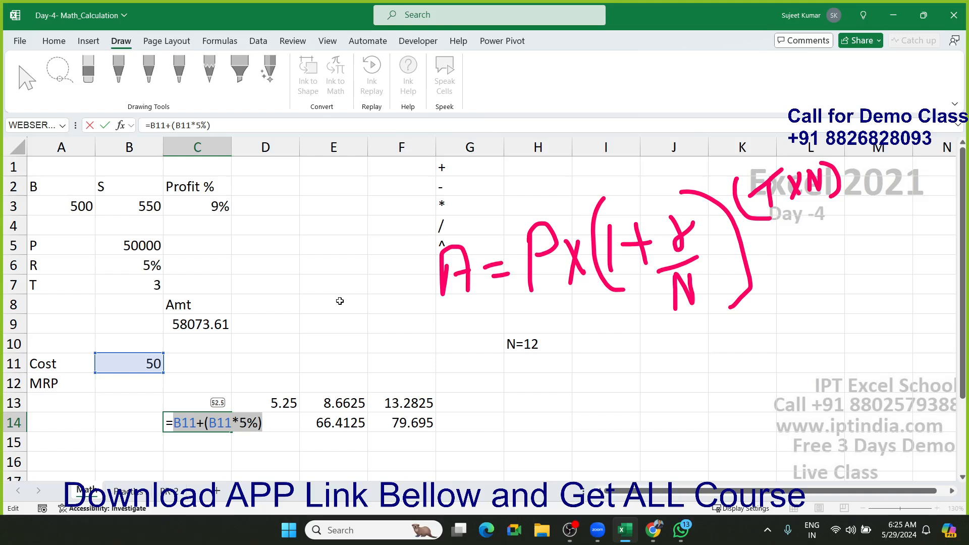
click(321, 299)
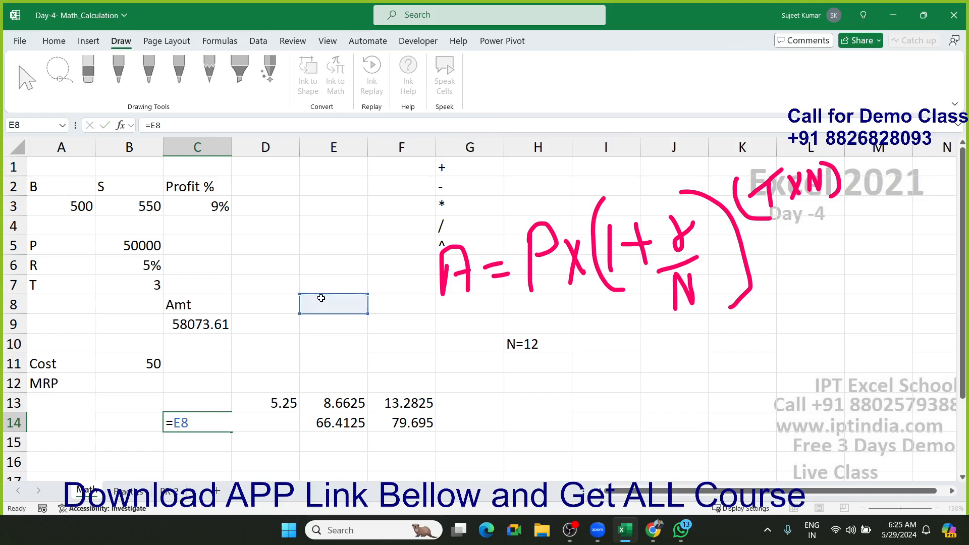
key(Escape)
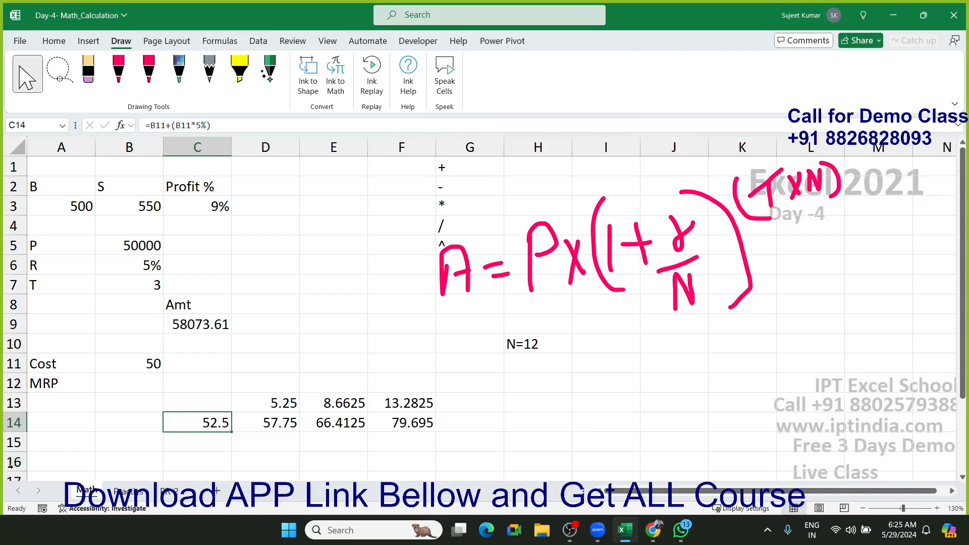
double_click(270, 409)
double_click(250, 403)
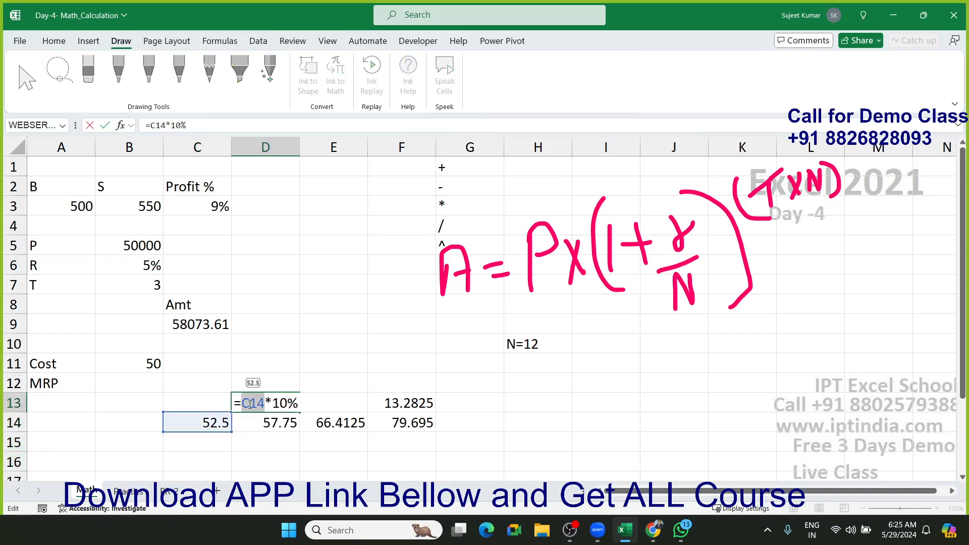
text(())
key(Left)
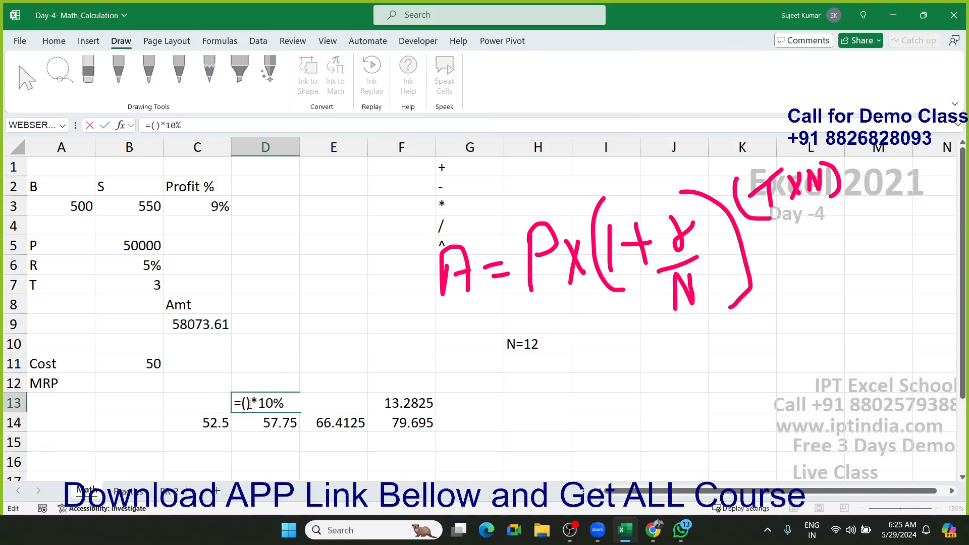
key(ctrl+v)
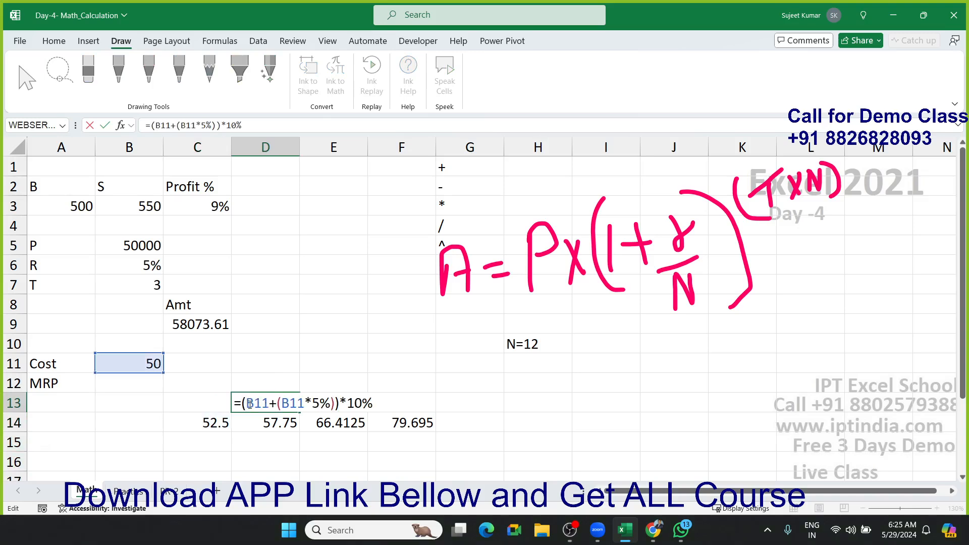
key(Return)
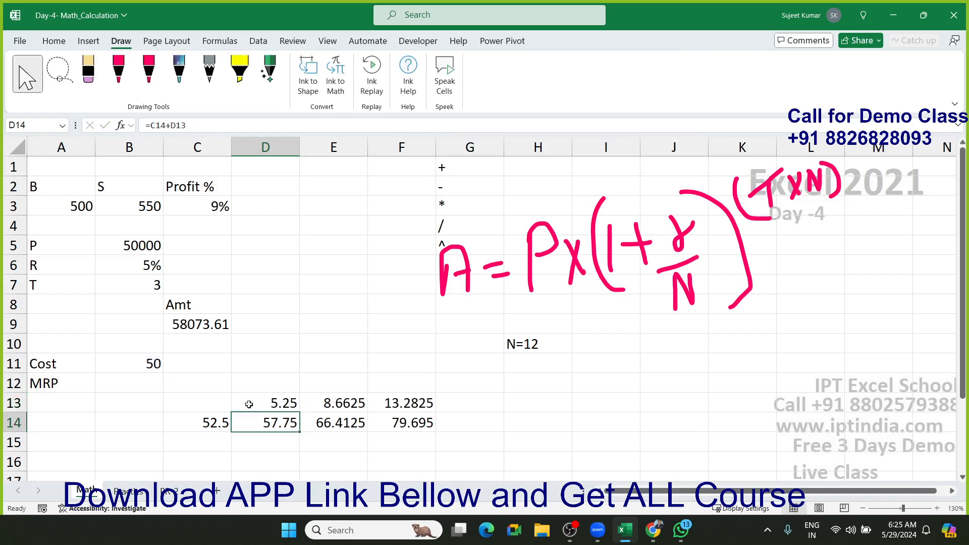
- Try replacing the C14 reference in D14 with (B11+(B11*5%)), and undo the change
double_click(254, 422)
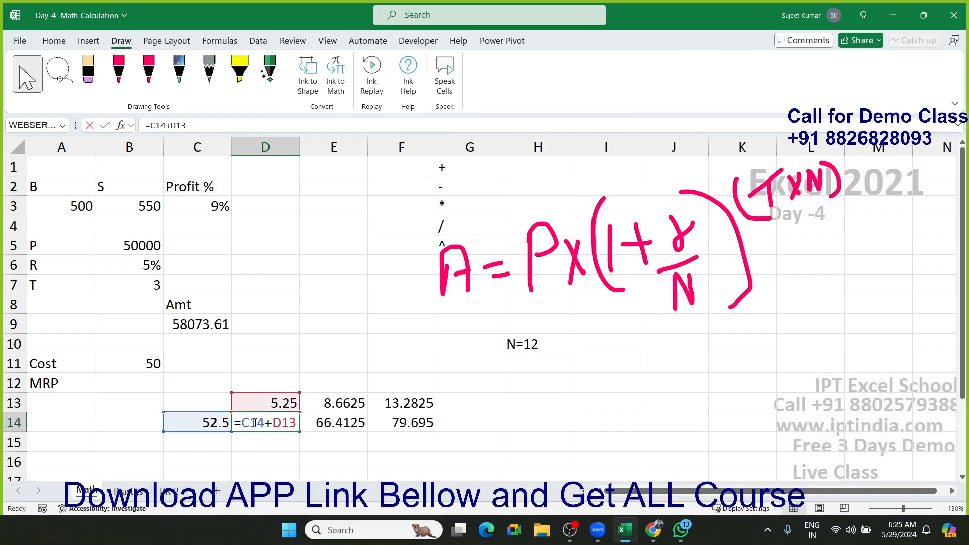
double_click(255, 423)
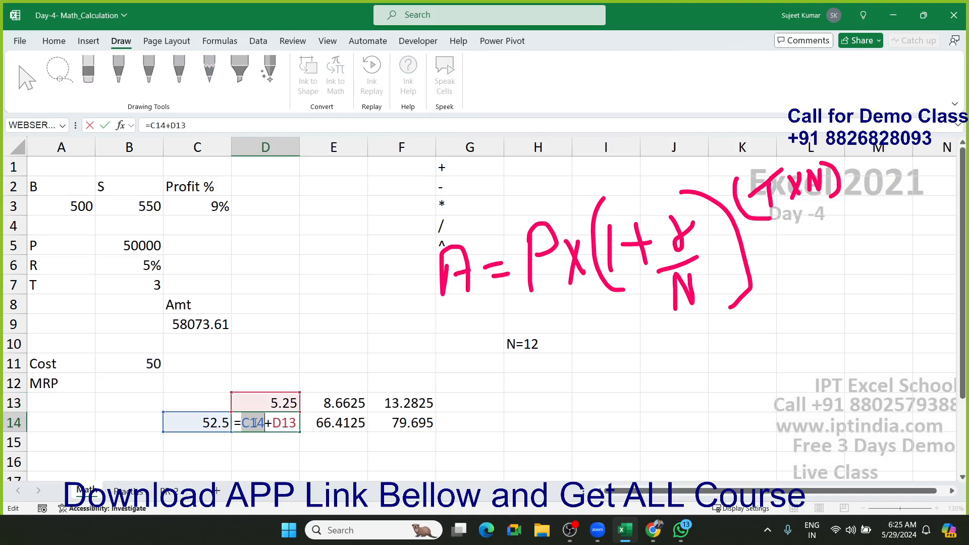
text(())
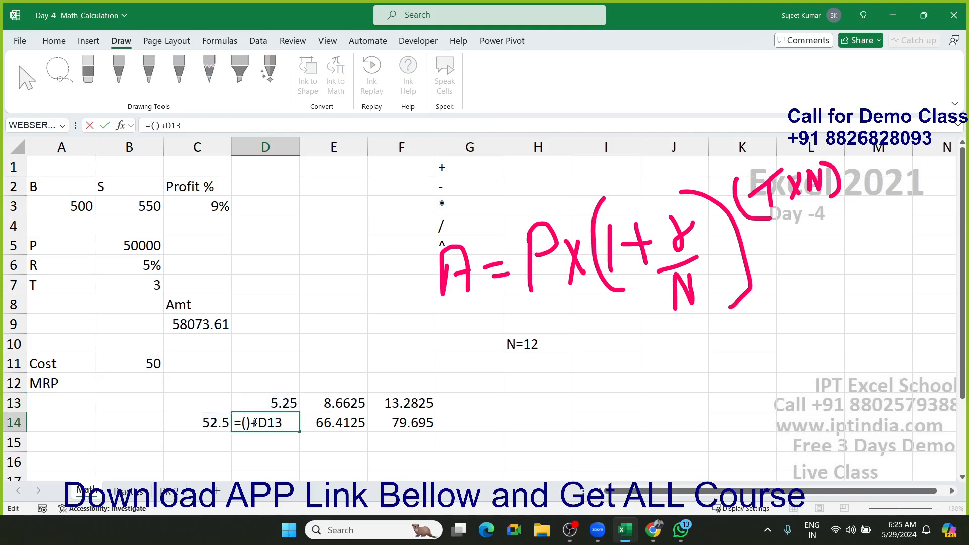
text(B11+(B11*5%))
key(Return)
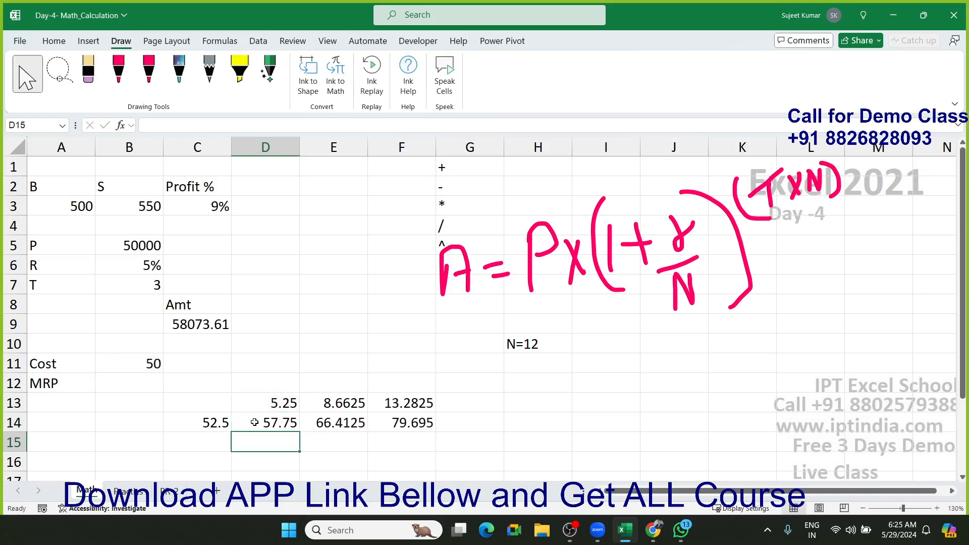
click(254, 423)
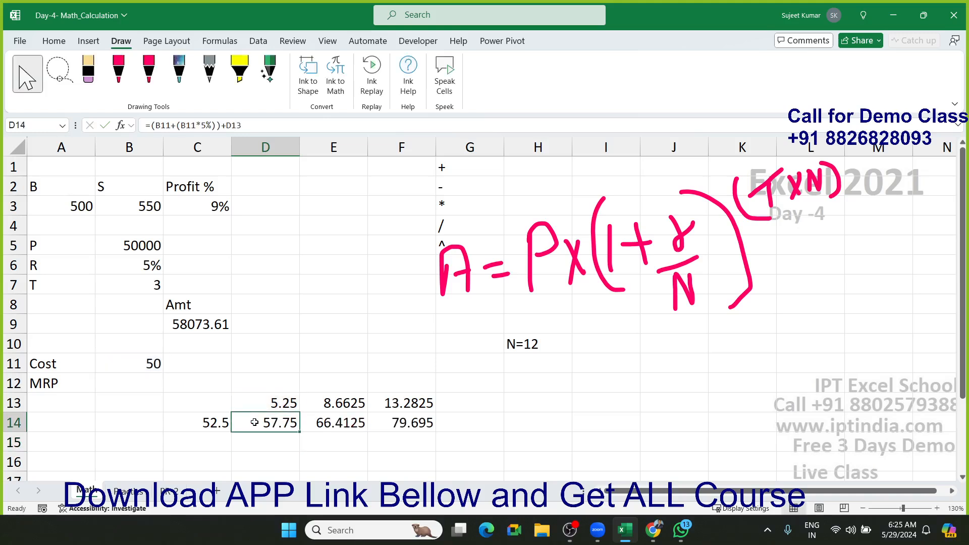
key(ctrl+z)
key(Up)
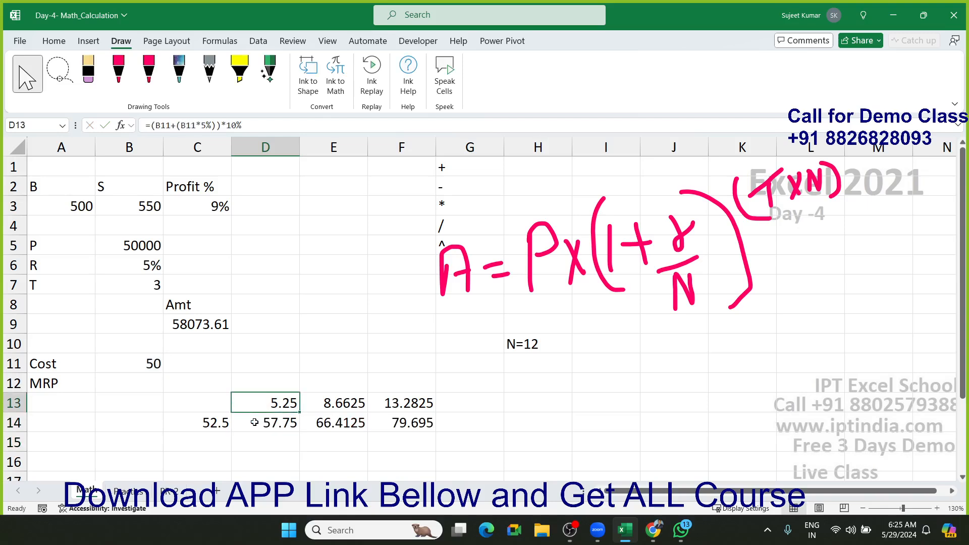
key(Down)
- Substitute the copied 5% markup expression for the C14 reference in D14, making the formula =(B11+(B11*5%))+D13
double_click(255, 422)
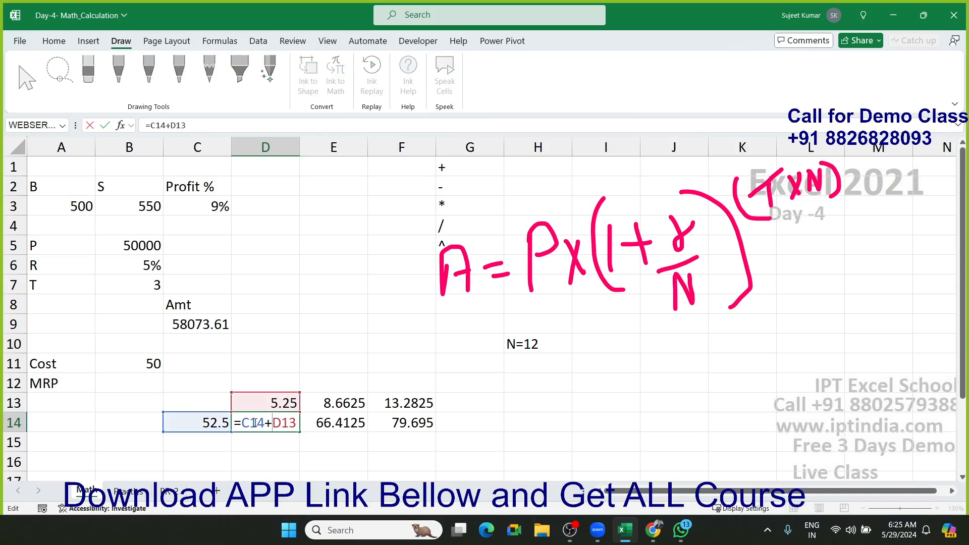
double_click(255, 422)
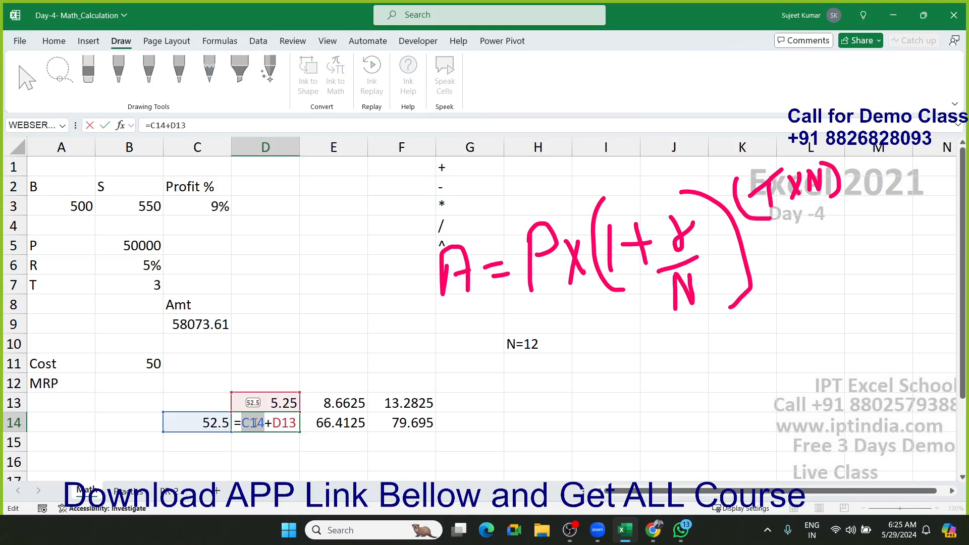
text(())
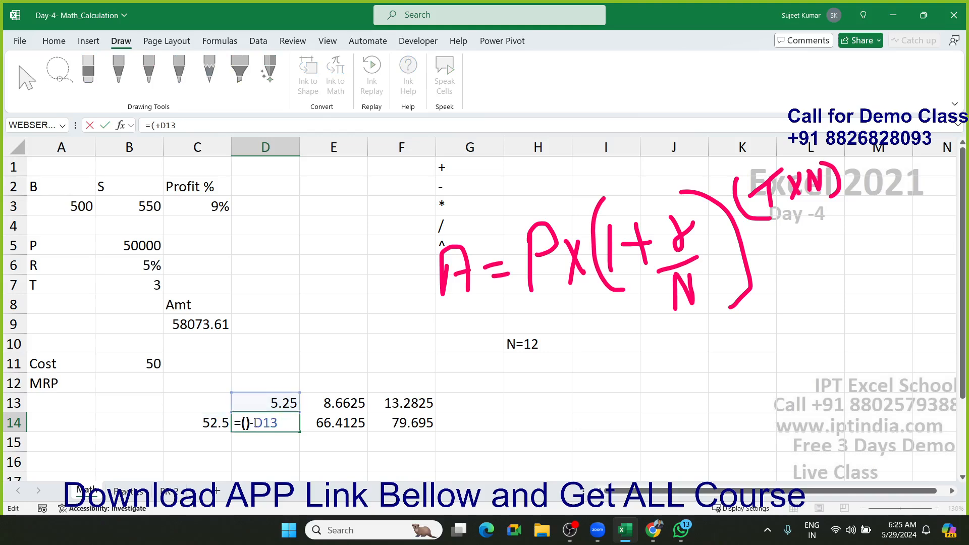
key(Left)
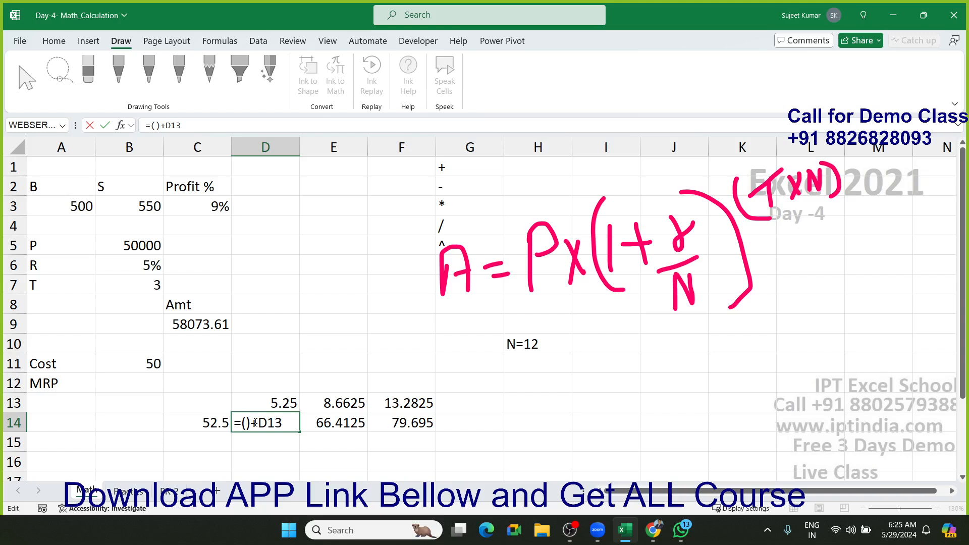
key(ctrl+v)
key(Return)
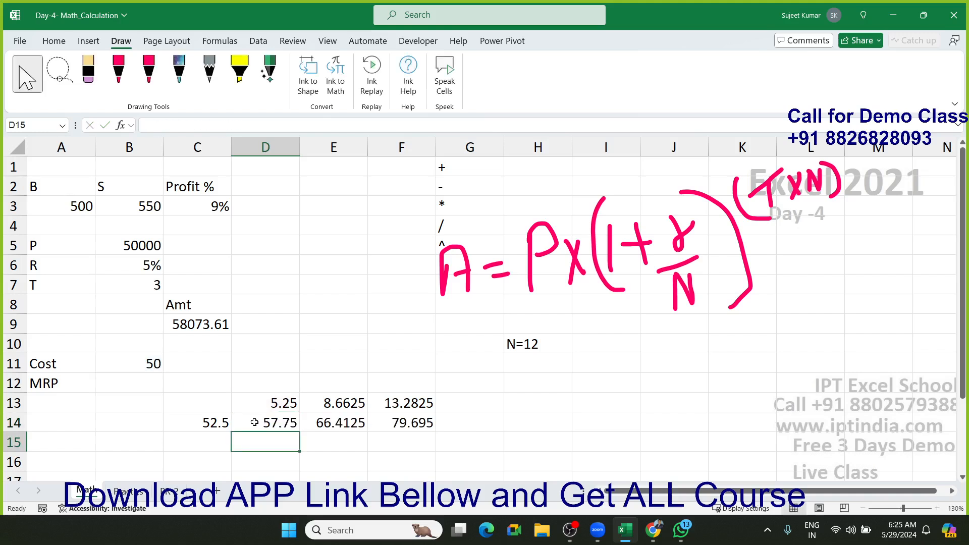
key(Up)
key(Left)
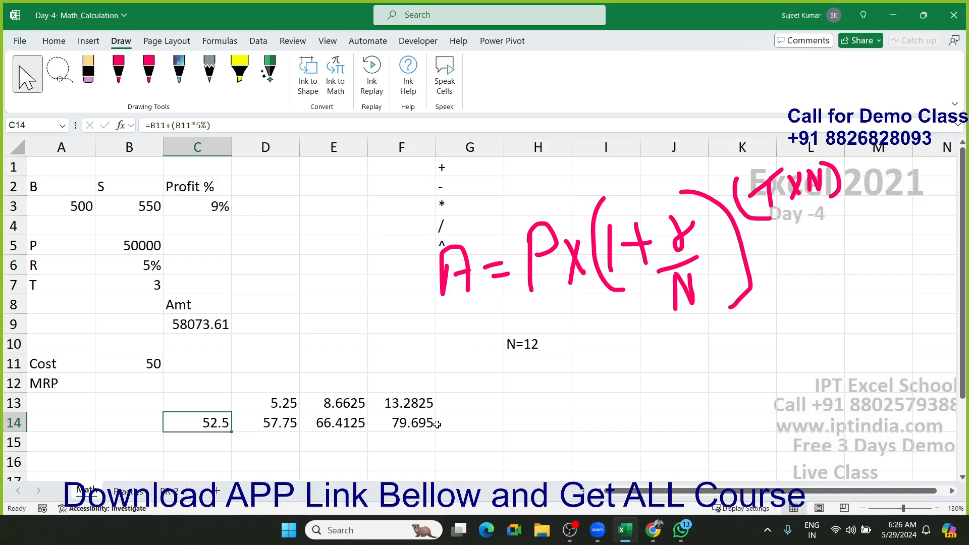
- Clear the redundant 5% markup total from C14
key(Delete)
click(433, 425)
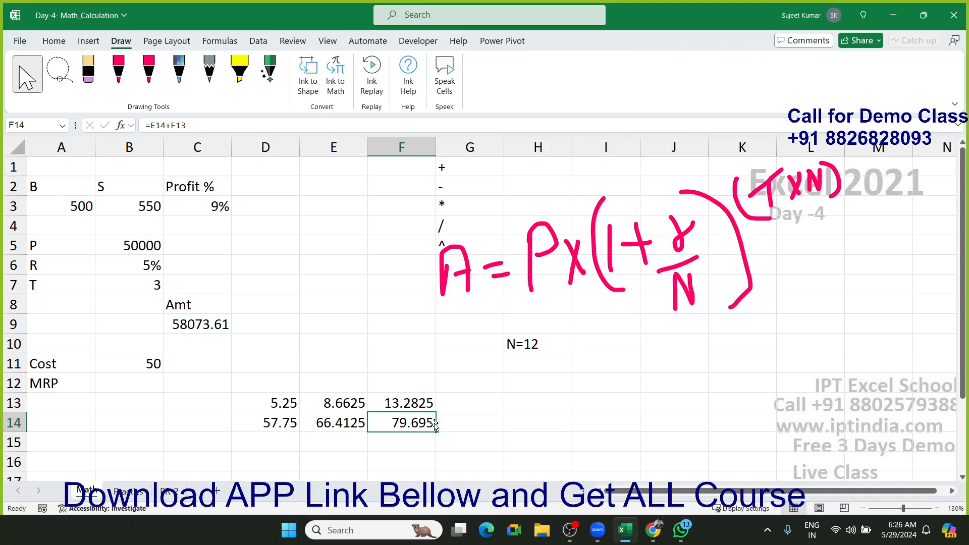
- Substitute D13's parenthesized expression for the D13 reference in D14, making the formula =(B11+(B11*5%))+((B11+(B11*5%))*10%)
click(281, 403)
double_click(281, 403)
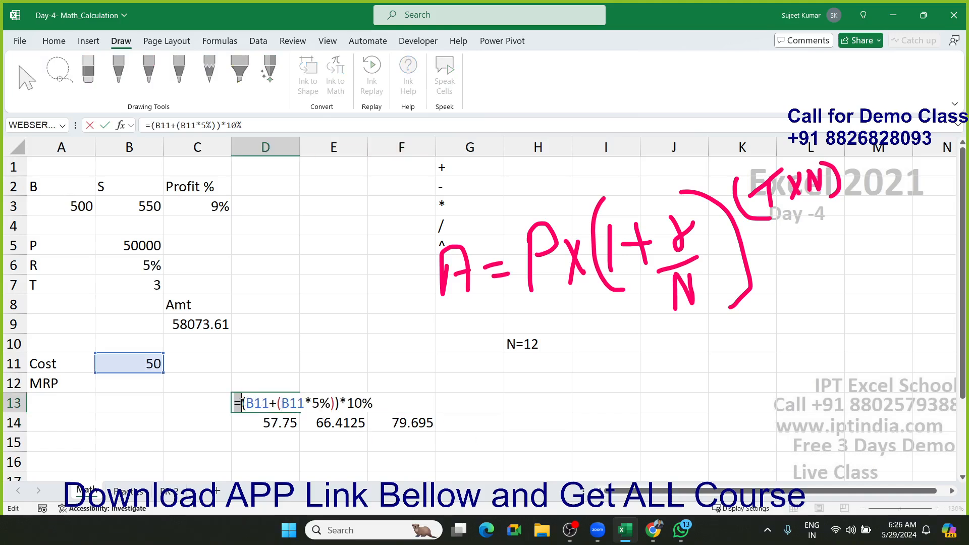
drag(242, 403, 437, 402)
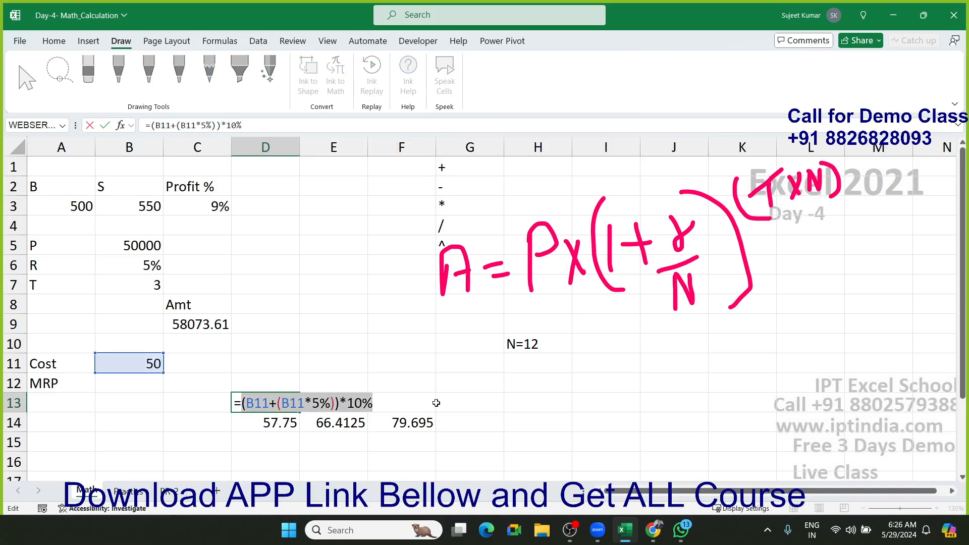
key(Escape)
click(284, 425)
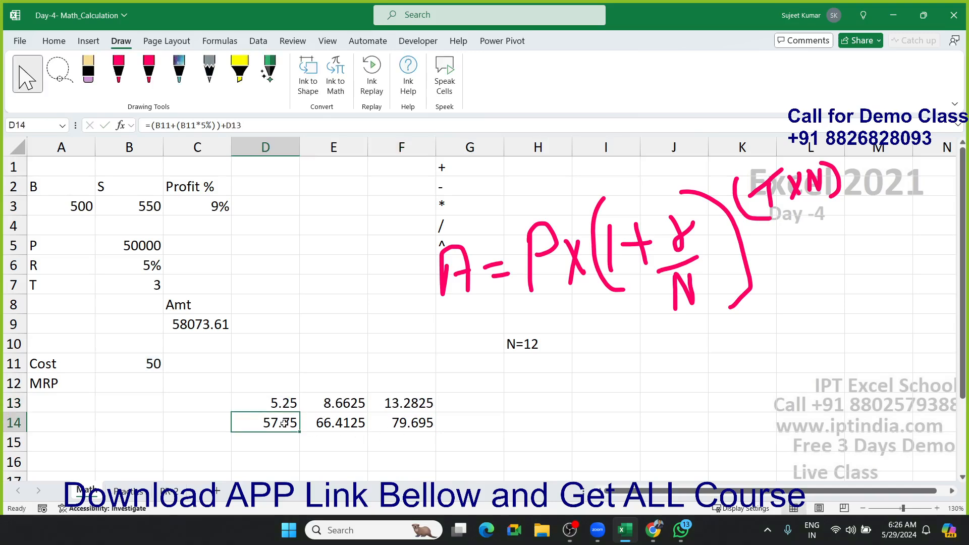
double_click(282, 423)
double_click(360, 423)
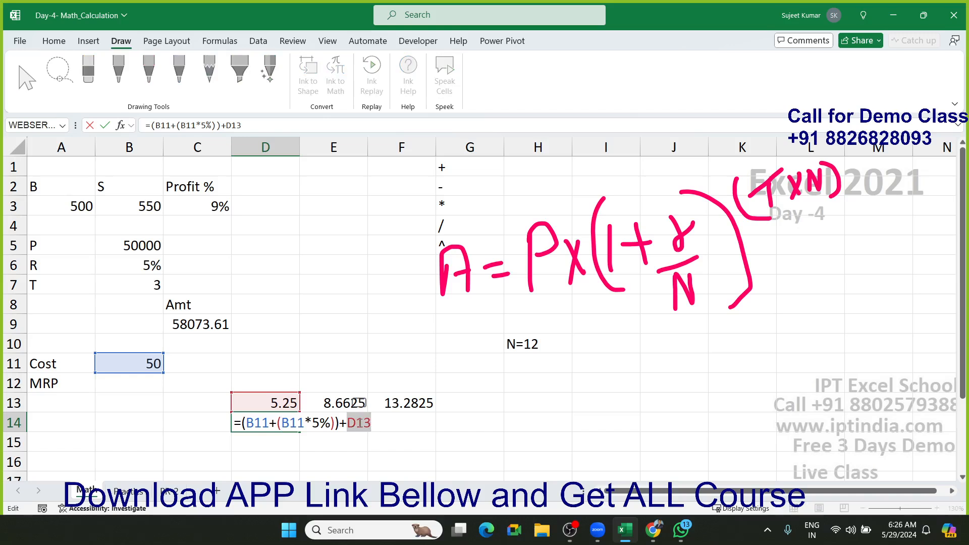
text(()
key(ctrl+v)
text(*10%)
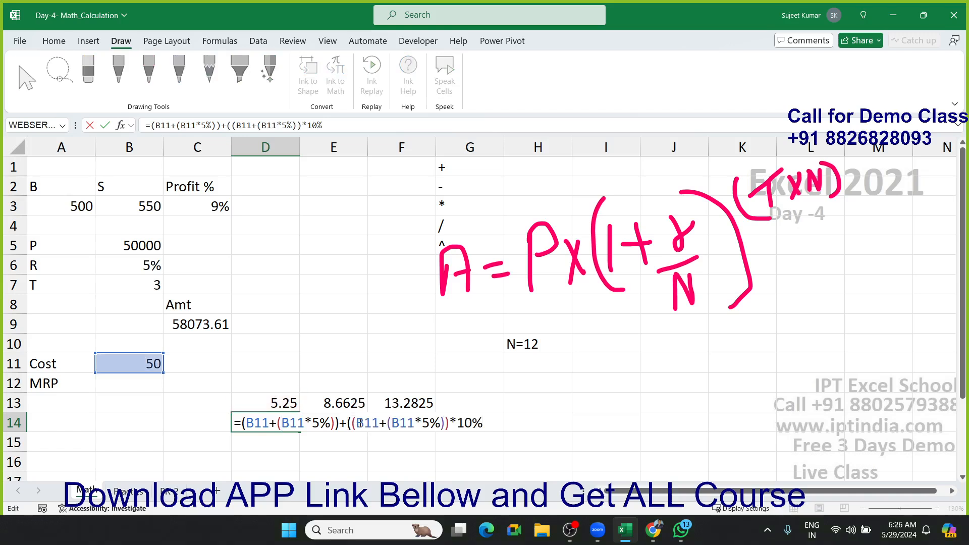
text())
key(Return)
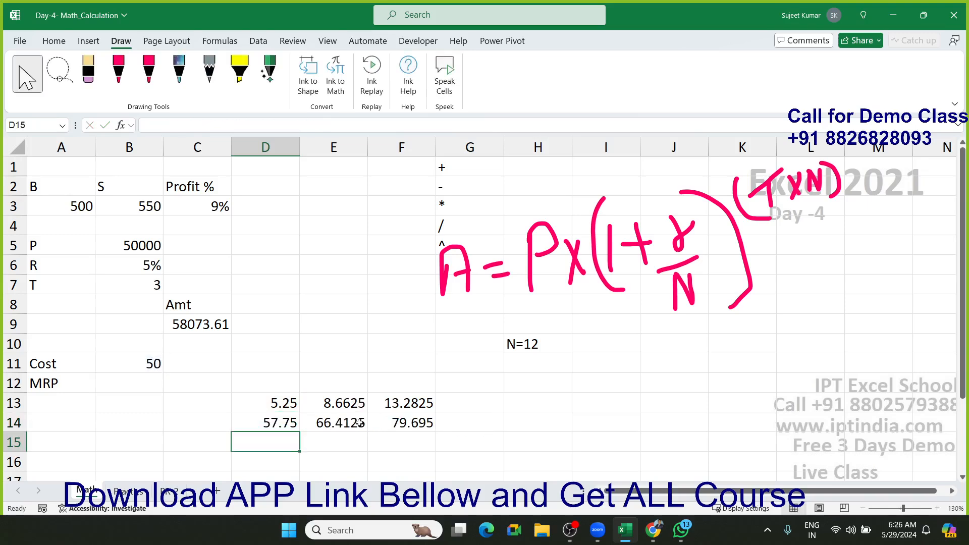
- Clear the redundant 10% helper amount from D13
key(Up)
key(Up)
key(Delete)
key(Down)
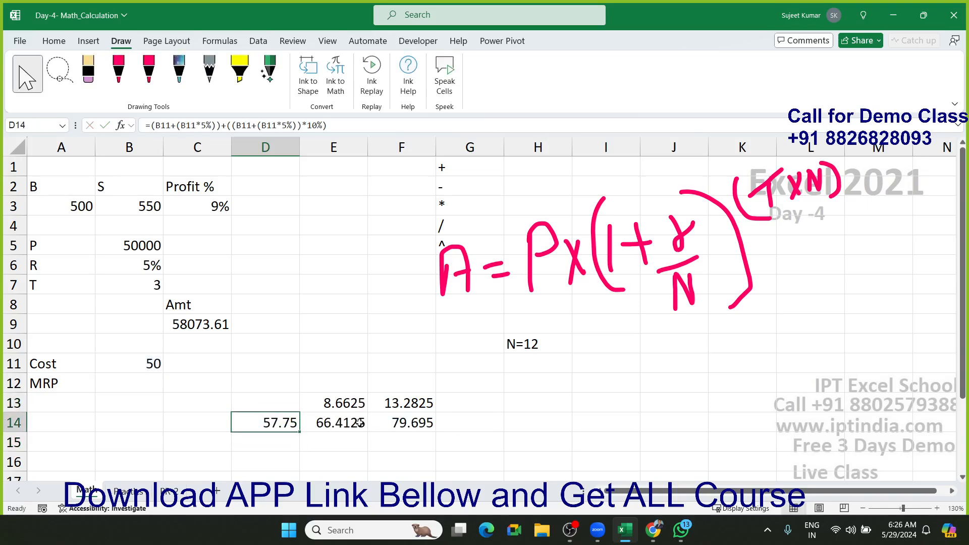
- Copy D14's expression and substitute it in parentheses for the D14 reference in E13, making the formula =((B11+(B11*5%))+((B11+(B11*5%))*10%))*15%
double_click(290, 425)
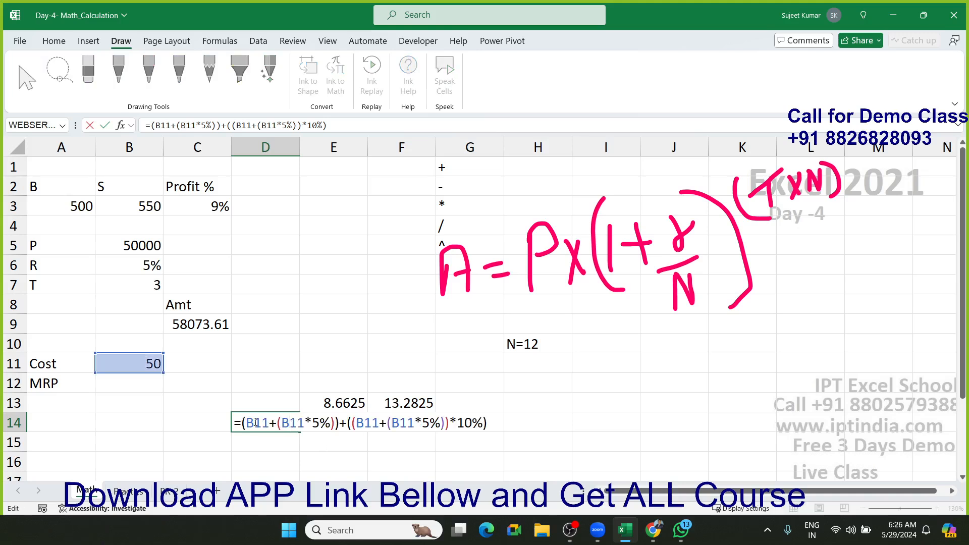
drag(242, 422, 544, 429)
key(ctrl+c)
key(Escape)
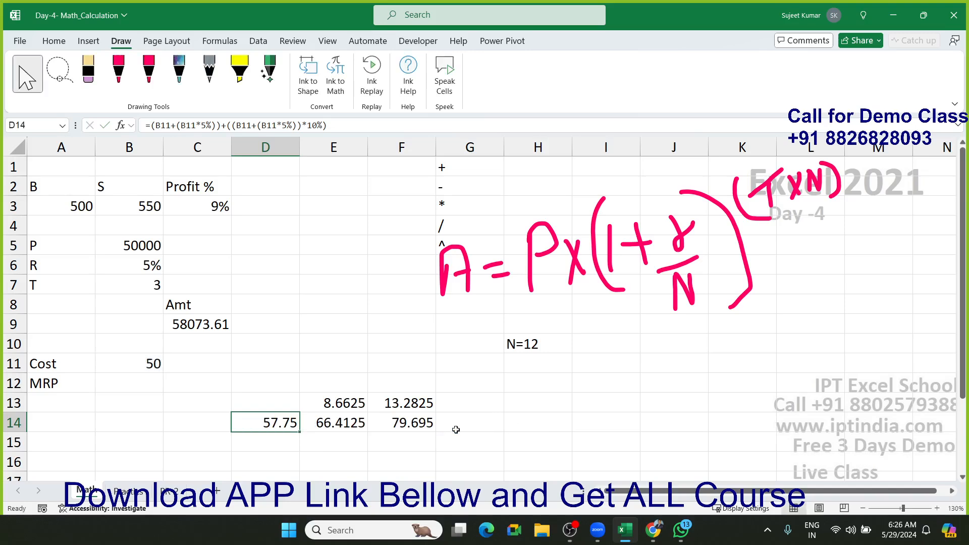
double_click(340, 402)
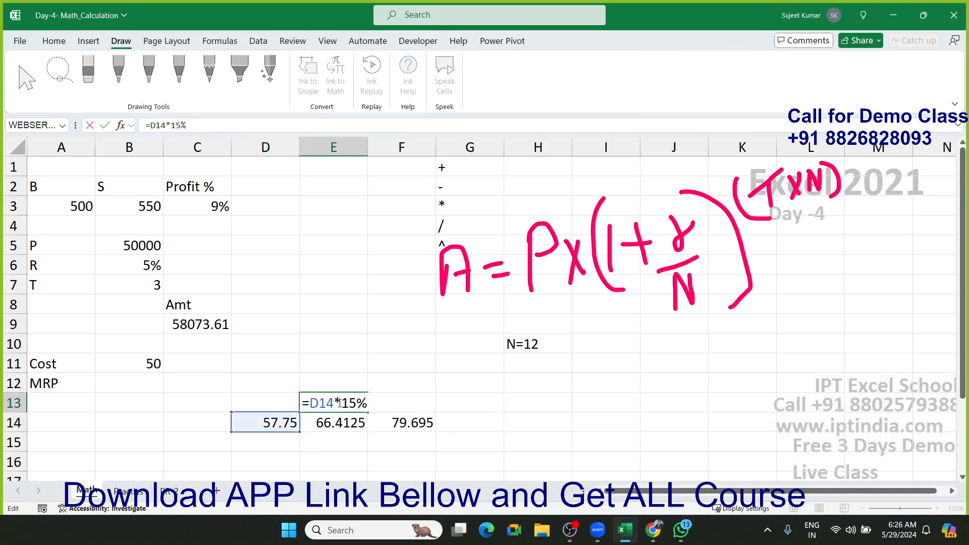
double_click(314, 403)
text(()
key(ctrl+v)
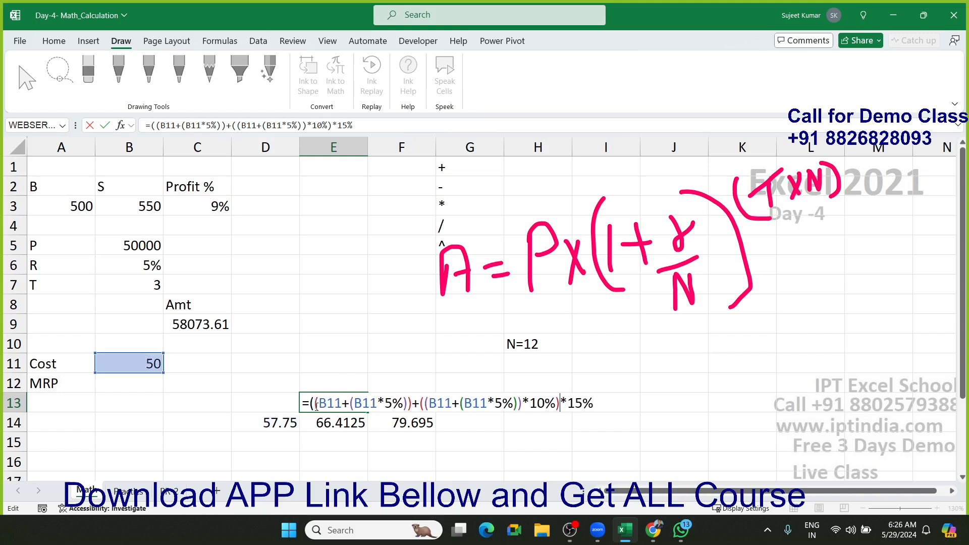
text())
key(Return)
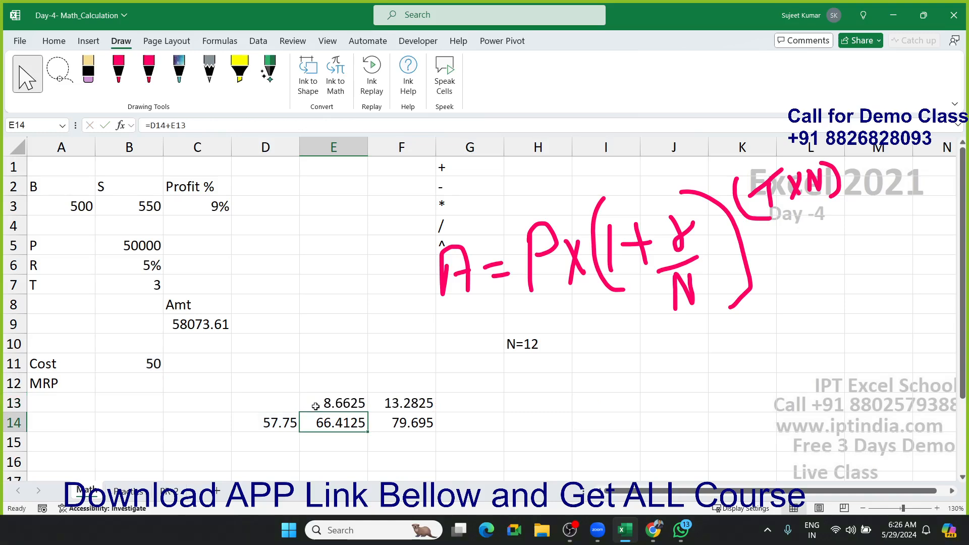
- Substitute the copied expression in parentheses for the D14 reference in E14, making the formula =((B11+(B11*5%))+((B11+(B11*5%))*10%))+E13
double_click(346, 418)
double_click(320, 419)
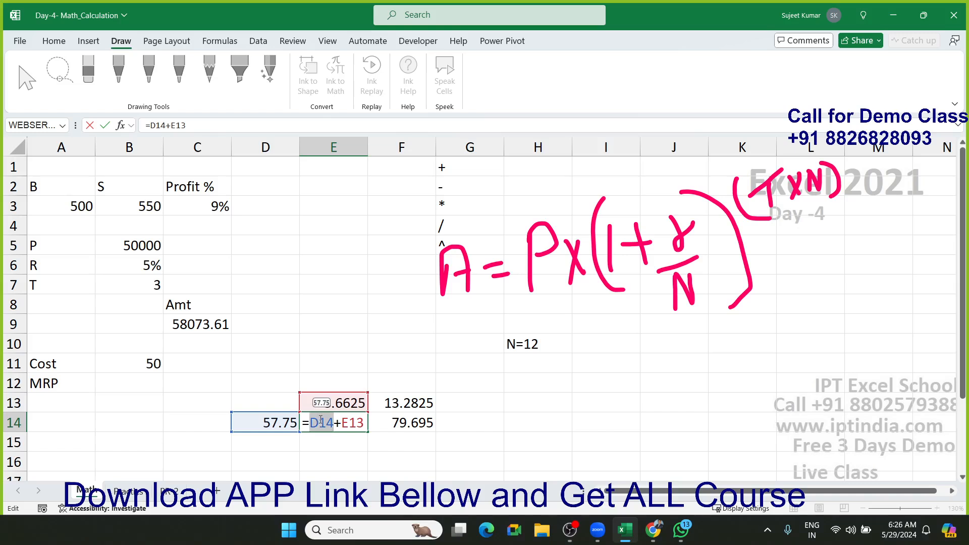
text(()
key(ctrl+v)
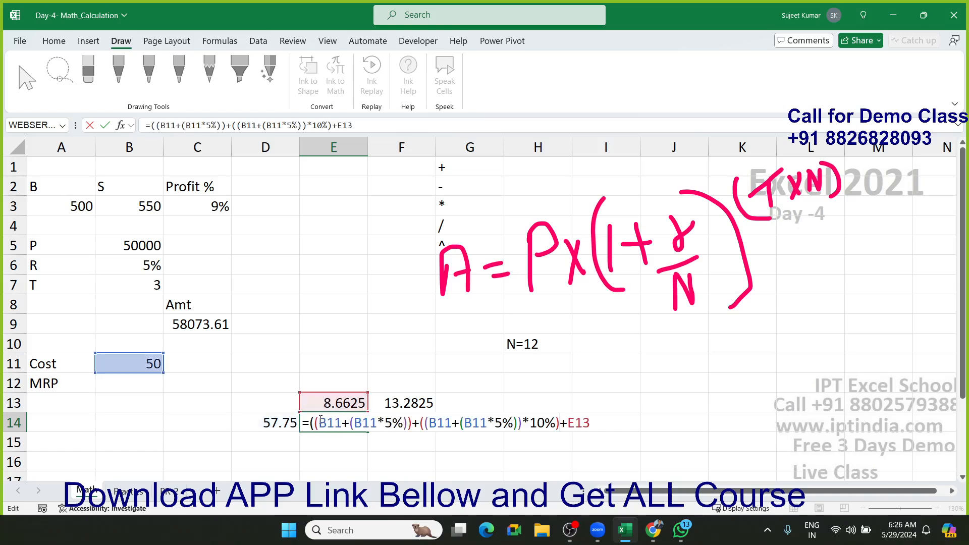
text())
key(Return)
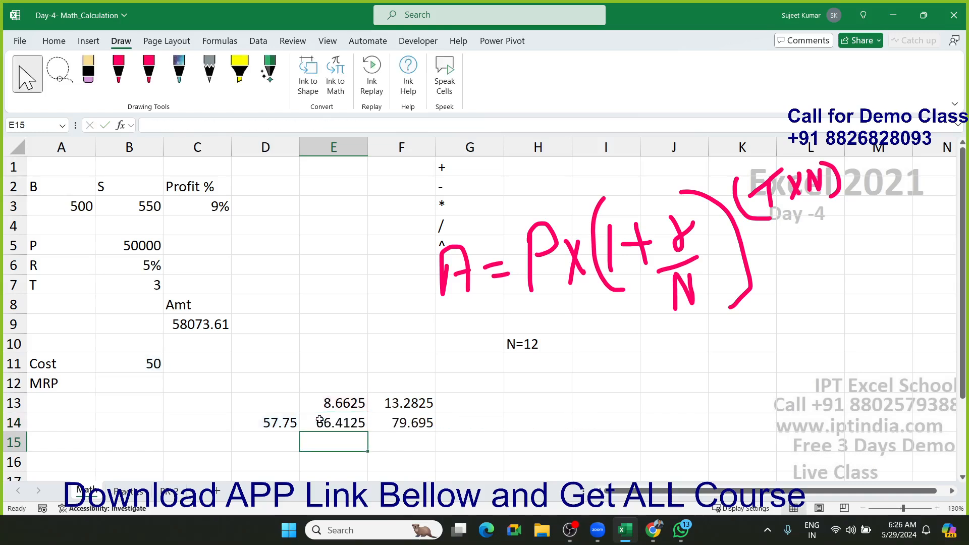
- Clear the redundant 10% markup total from D14
key(Up)
key(Left)
key(Delete)
key(Up)
key(Right)
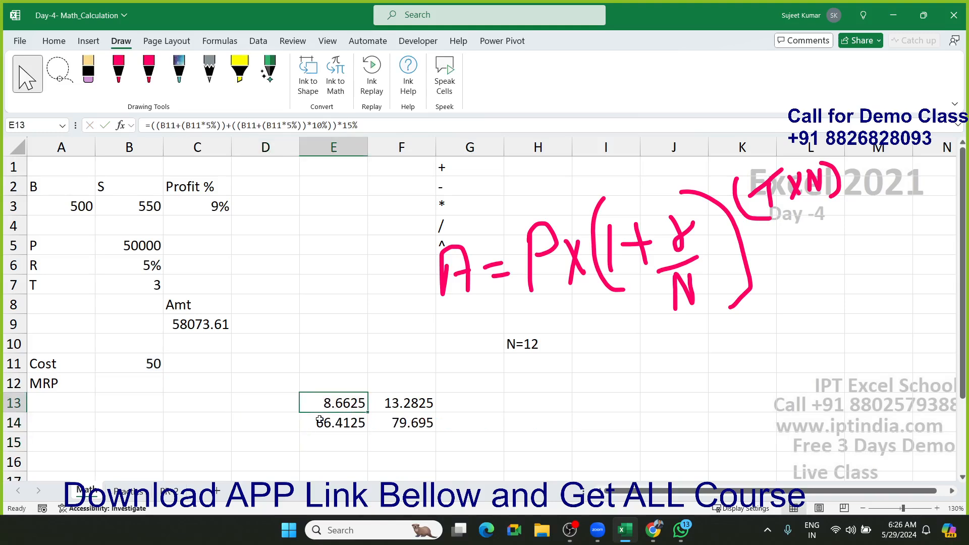
- Copy E13's full 15% expression and substitute it in parentheses for the E13 reference in E14, so the formula depends only on B11
double_click(337, 406)
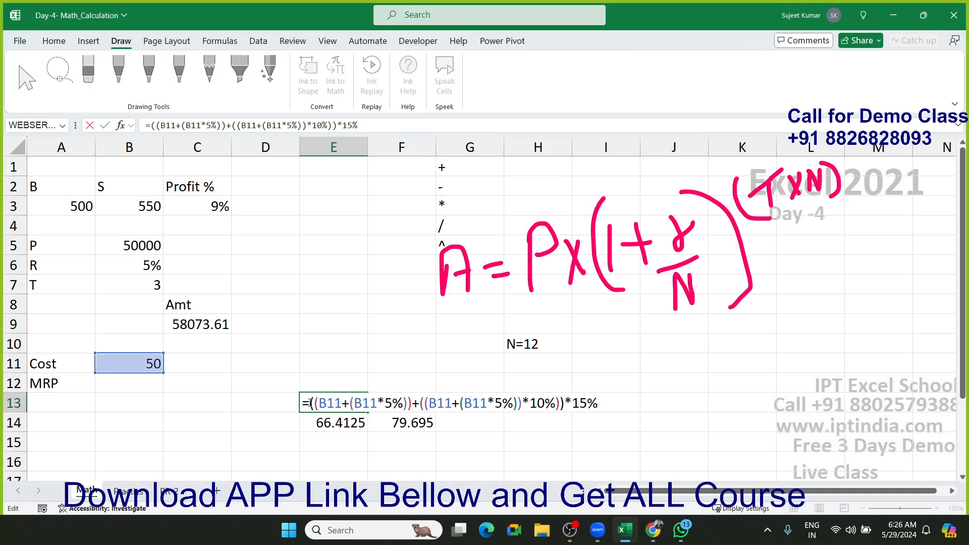
drag(309, 403, 663, 402)
key(ctrl+c)
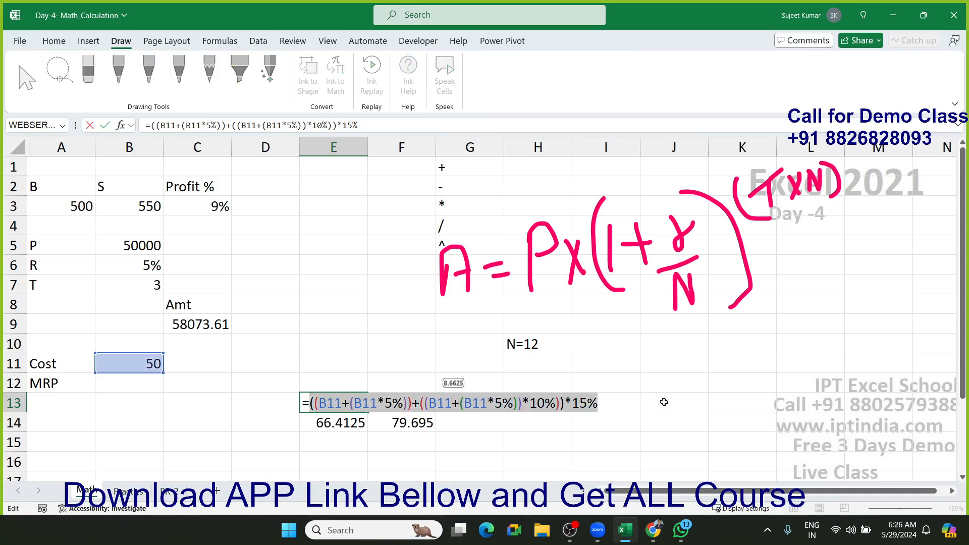
key(Escape)
click(339, 426)
double_click(347, 424)
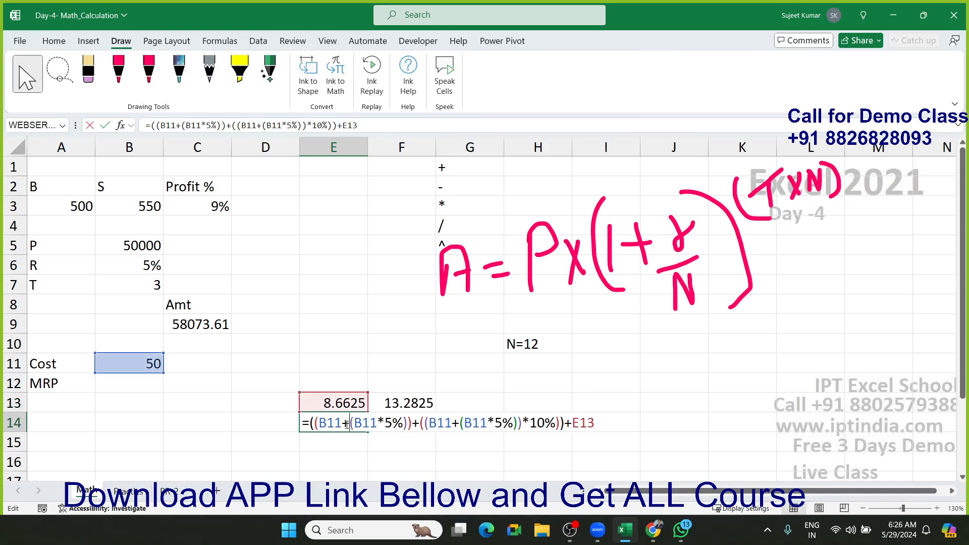
double_click(584, 421)
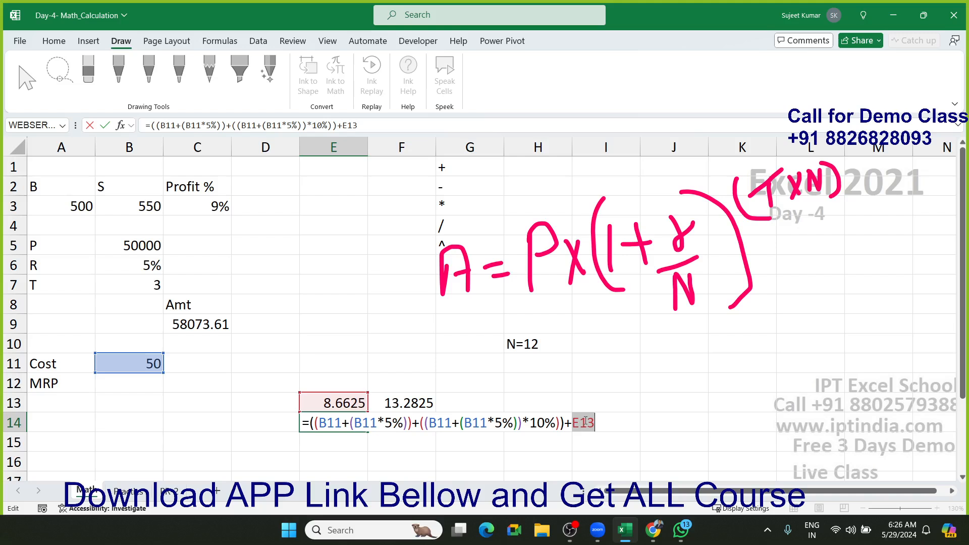
key(BackSpace)
text(()
key(ctrl+v)
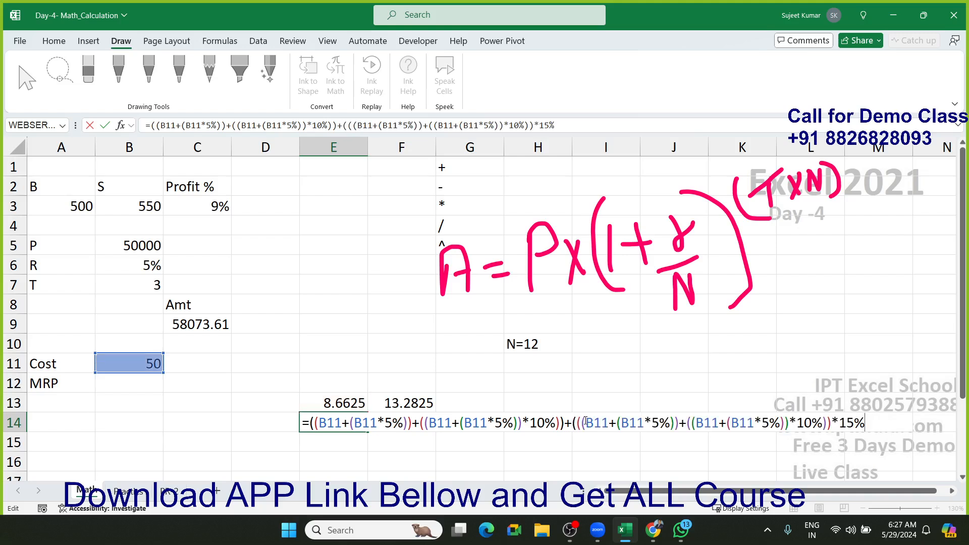
text())
key(Return)
- Clear the redundant 15% helper amount from E13
key(Up)
key(Up)
key(Delete)
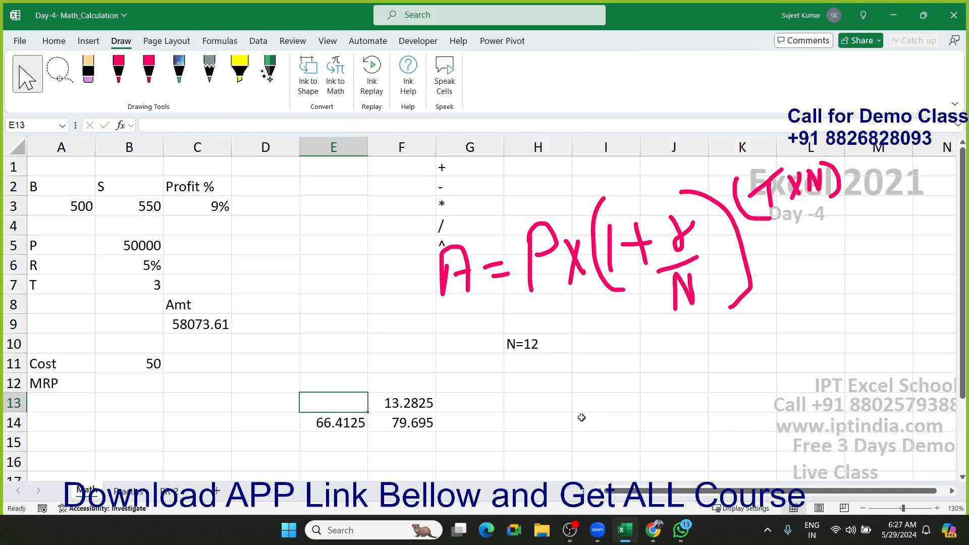
- Copy E14's full expression and substitute it in parentheses for the E14 reference in F13, keeping the *20% multiplier
double_click(347, 421)
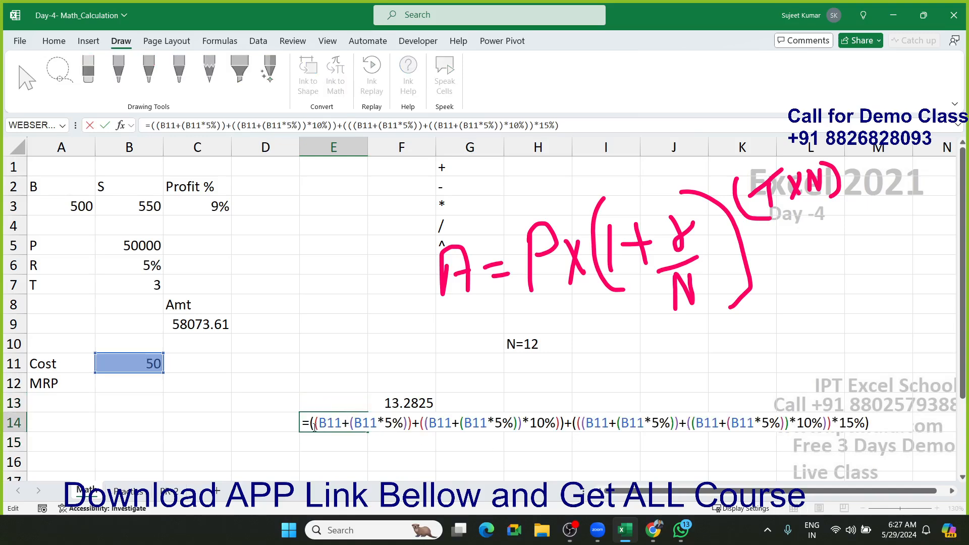
drag(309, 424, 927, 442)
key(ctrl+c)
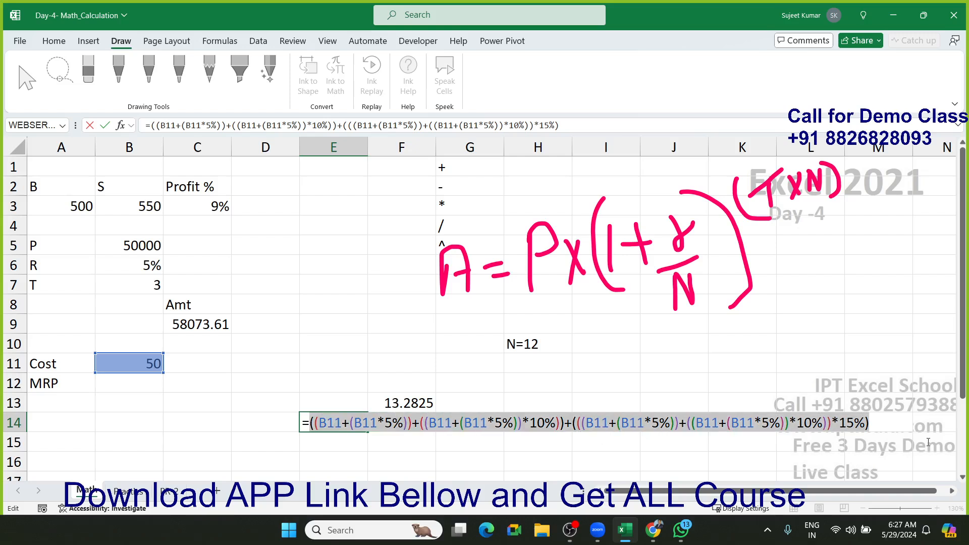
key(Escape)
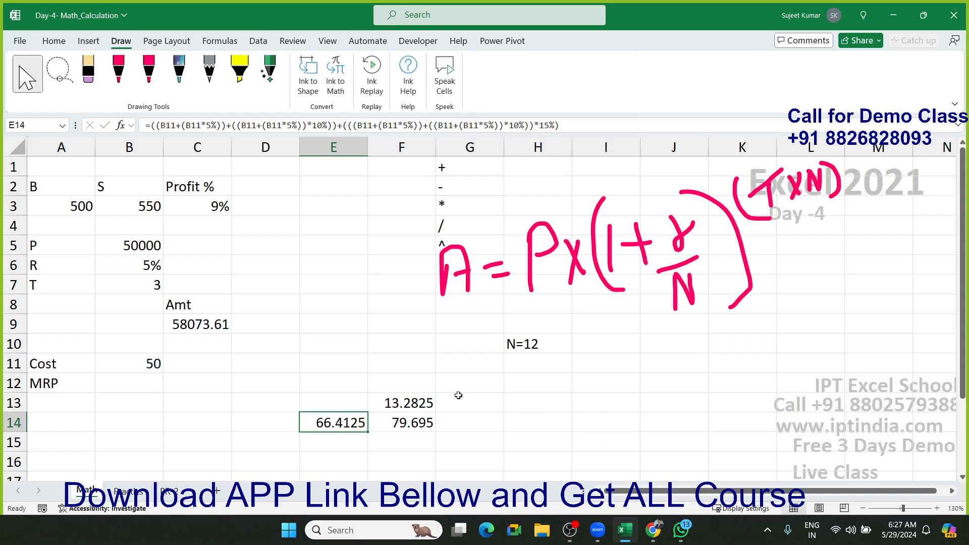
double_click(407, 404)
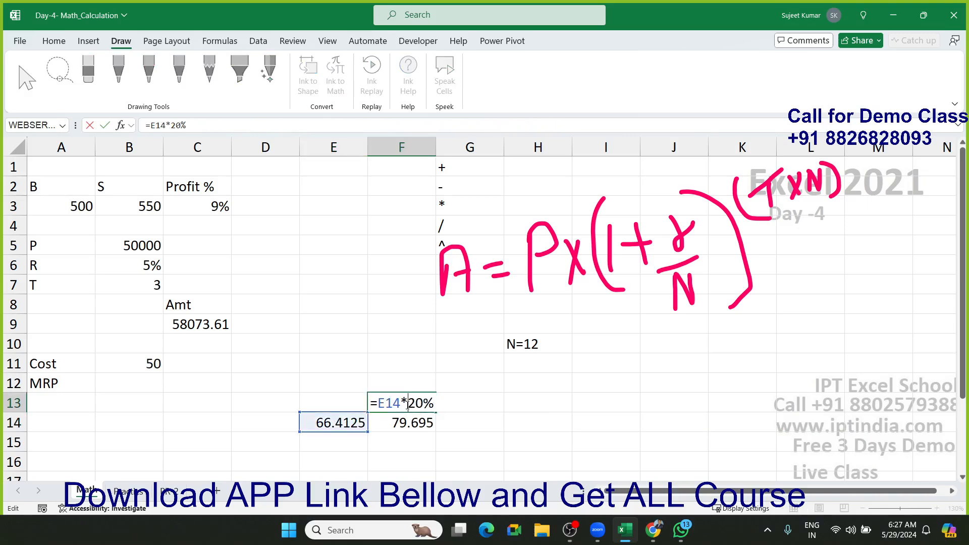
double_click(392, 402)
text(()
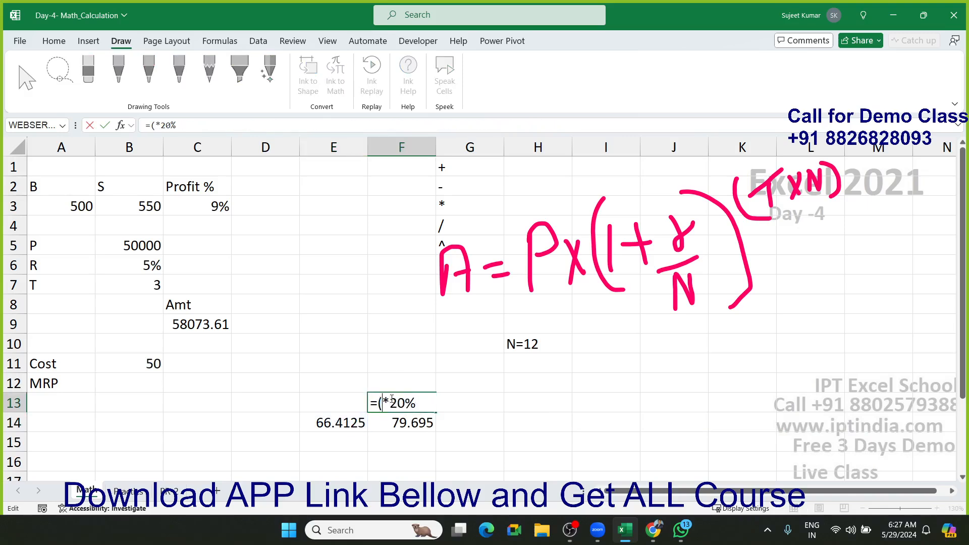
text())
key(Left)
key(ctrl+v)
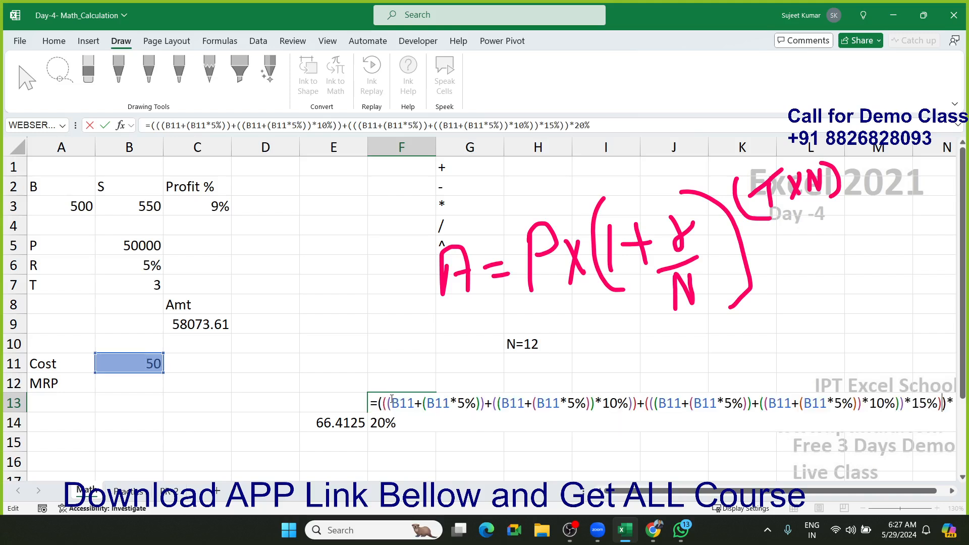
key(Return)
- Substitute the copied E14 expression in parentheses for the E14 reference in F14, keeping +F13 at the end
double_click(390, 418)
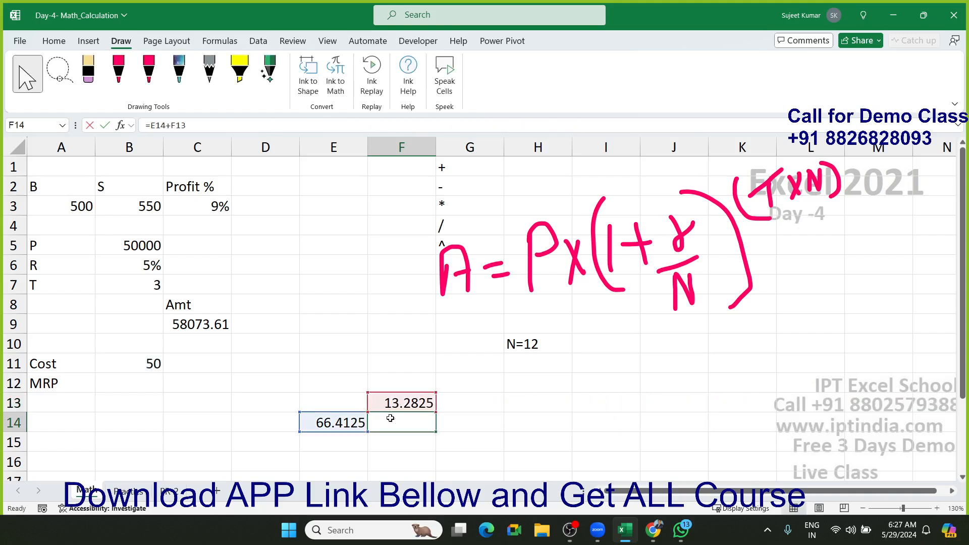
double_click(391, 421)
text(()
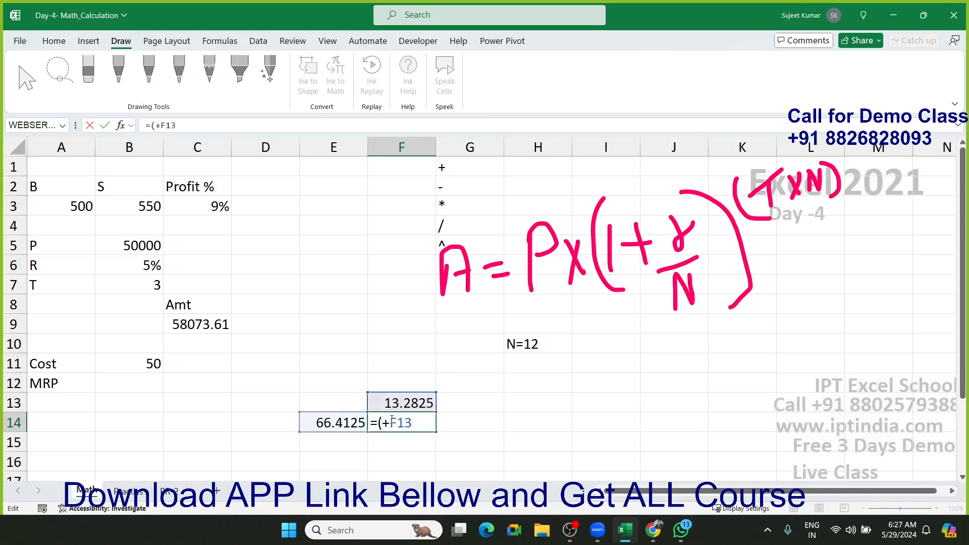
text(((B11+(B11*5%))+((B11+(B11*5%))*10%))+(((B11+(B11*5%))+((B11+(B11*5%))*10%))*15%)))
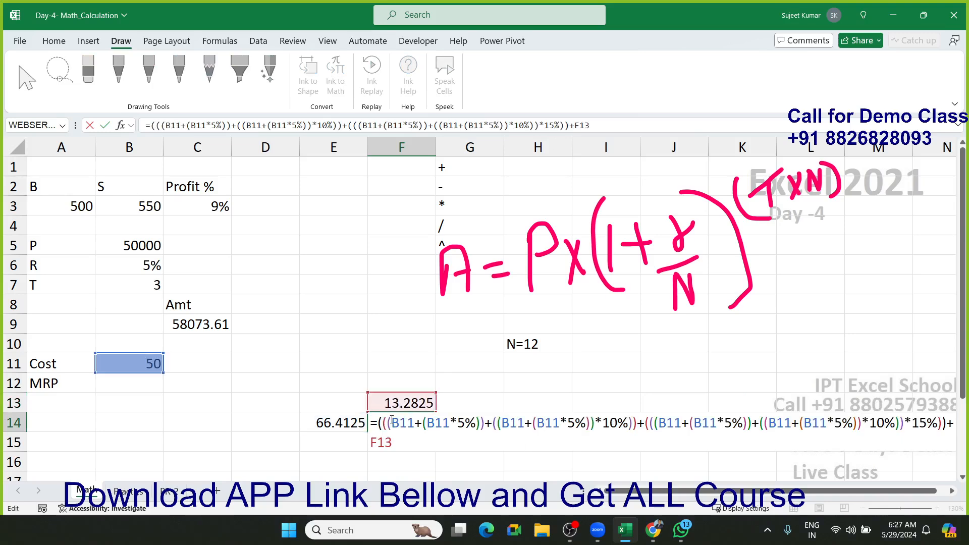
key(Return)
- Clear the redundant 15% markup total from E14
key(Up)
key(Left)
key(Delete)
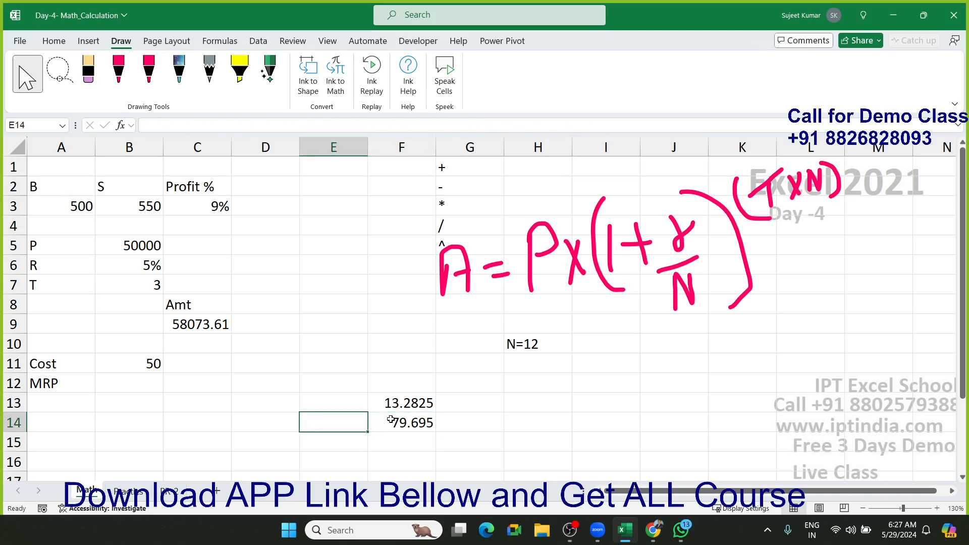
click(391, 419)
- Copy F13's full expression and substitute it in parentheses for the F13 reference at the end of F14's formula
double_click(385, 403)
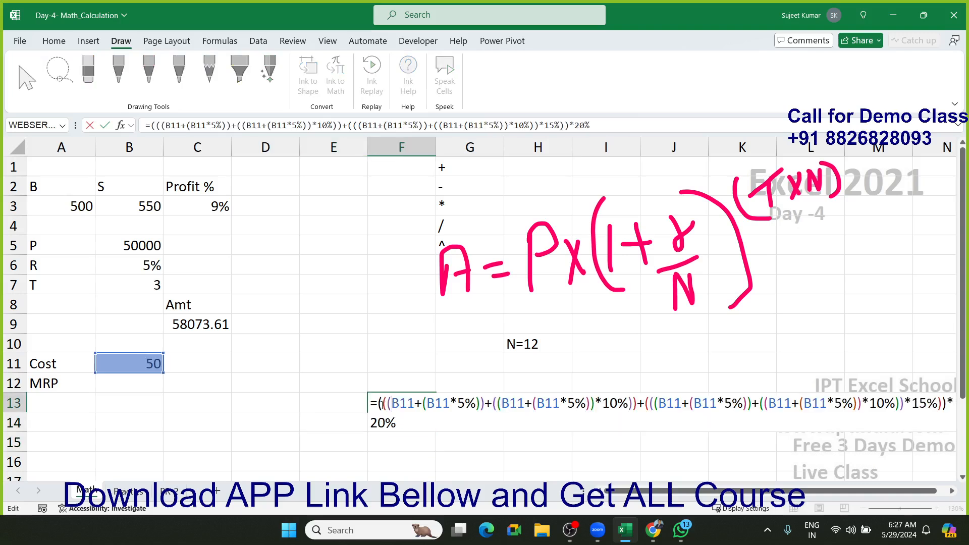
drag(376, 403, 417, 435)
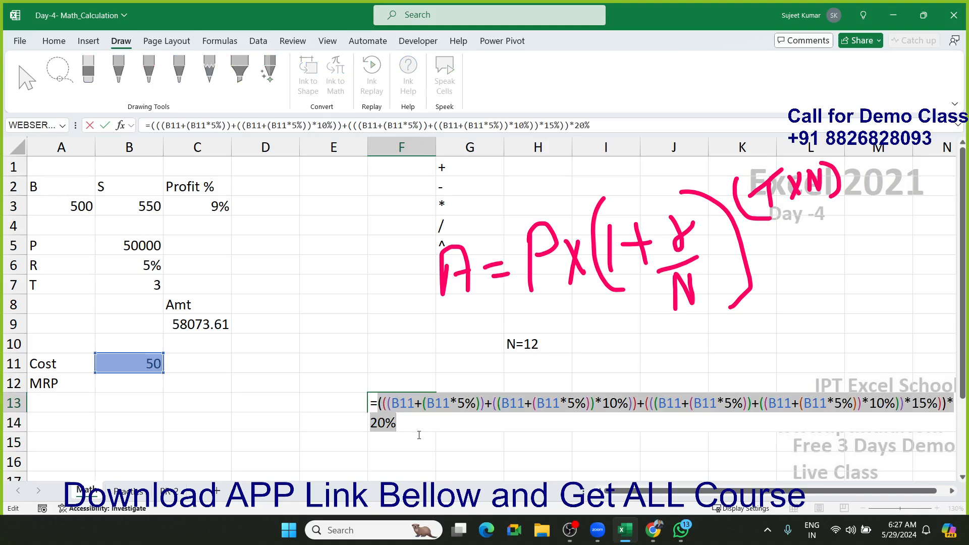
key(Escape)
double_click(402, 429)
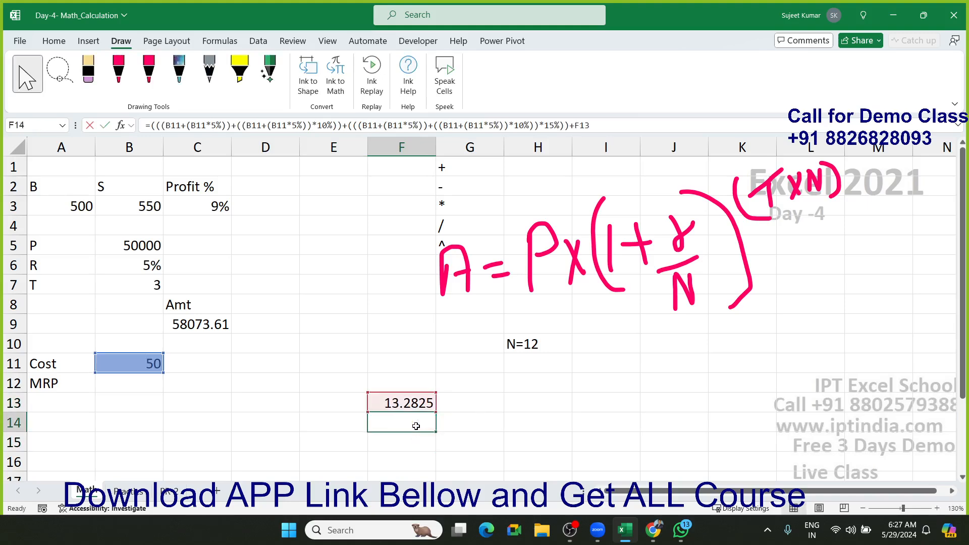
double_click(397, 437)
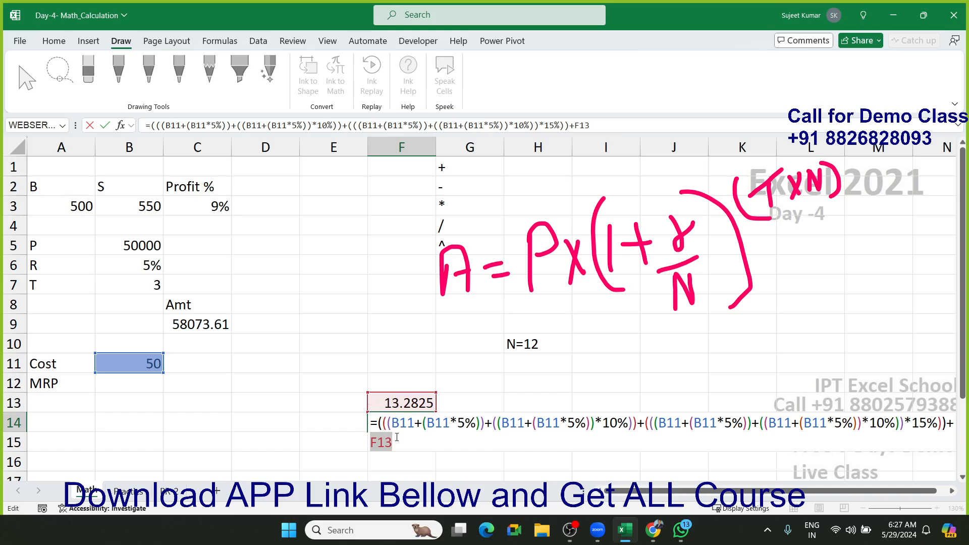
text(((((B11+(B11*5%))+((B11+(B11*5%))*10%))+(((B11+(B11*5%))+((B11+(B11*5%))*10%))*15%))*20%)
text())
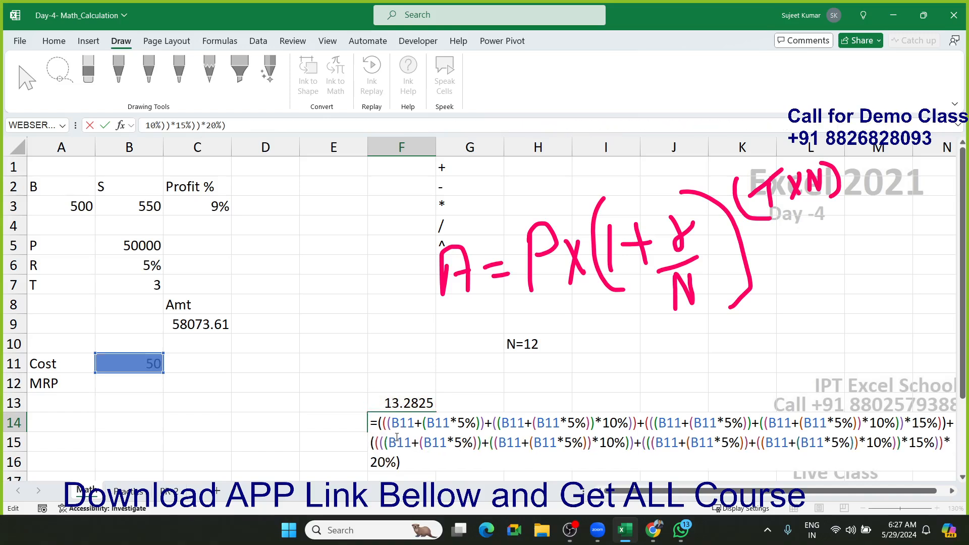
key(Return)
- Clear the redundant 20% helper amount from F13
key(Up)
key(Up)
key(Delete)
- Move the fully nested markup formula from F14 to the MRP cell B12 and review its expression there
key(Down)
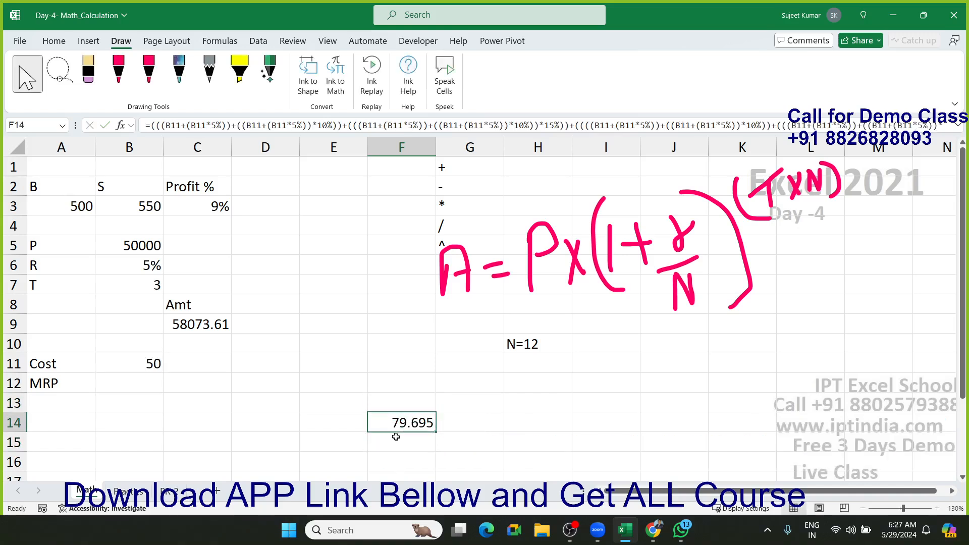
drag(414, 434, 130, 386)
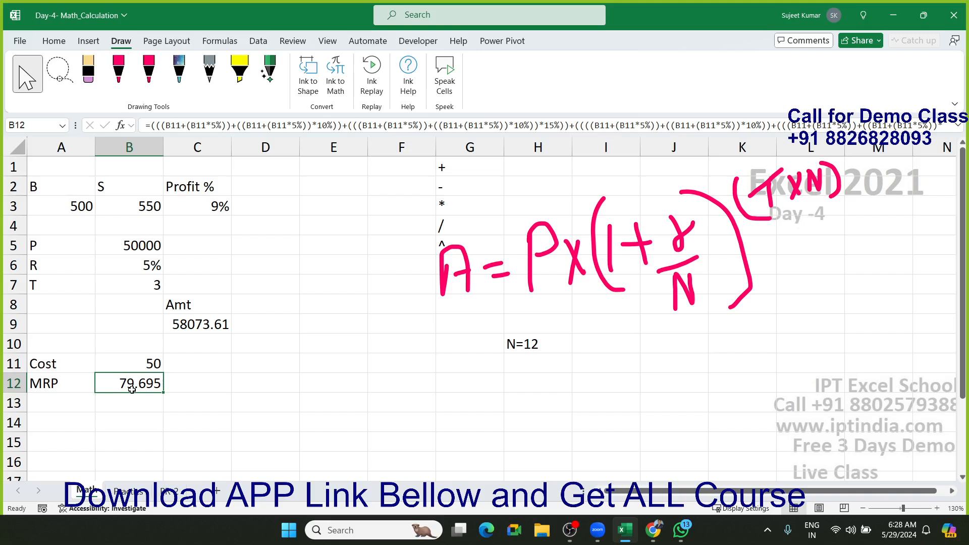
double_click(132, 389)
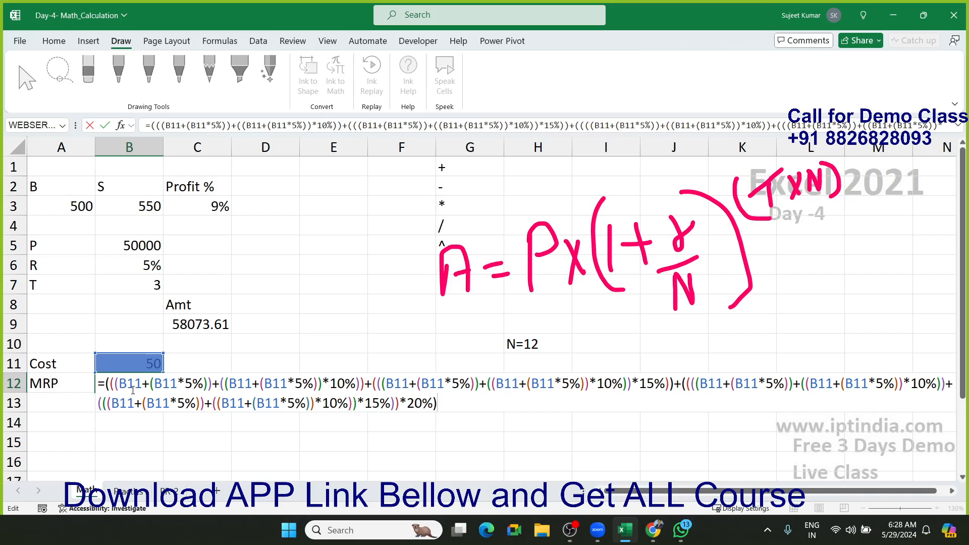
key(ctrl+Return)
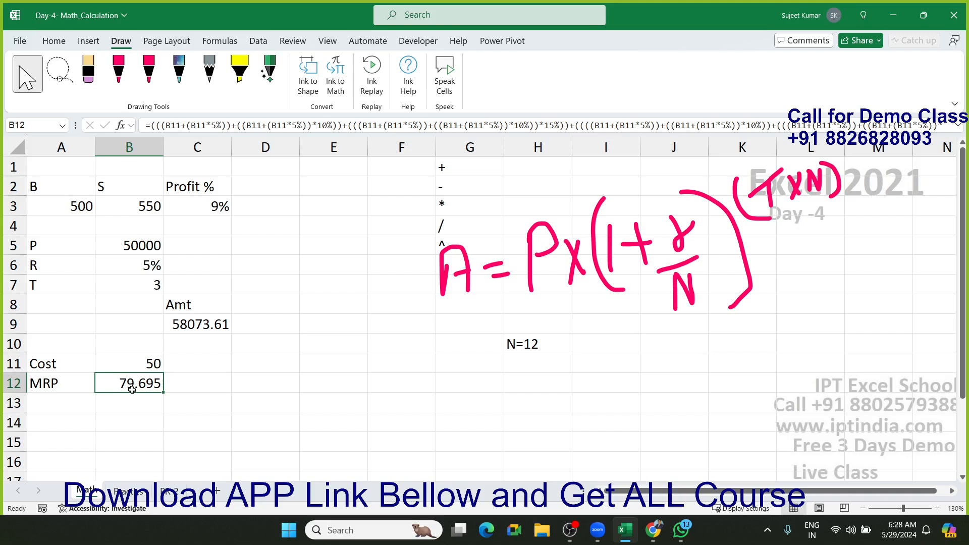
- On the sheet with the 3D Shapes chart, clear the V, SA and TSA results in D4:D7
click(174, 490)
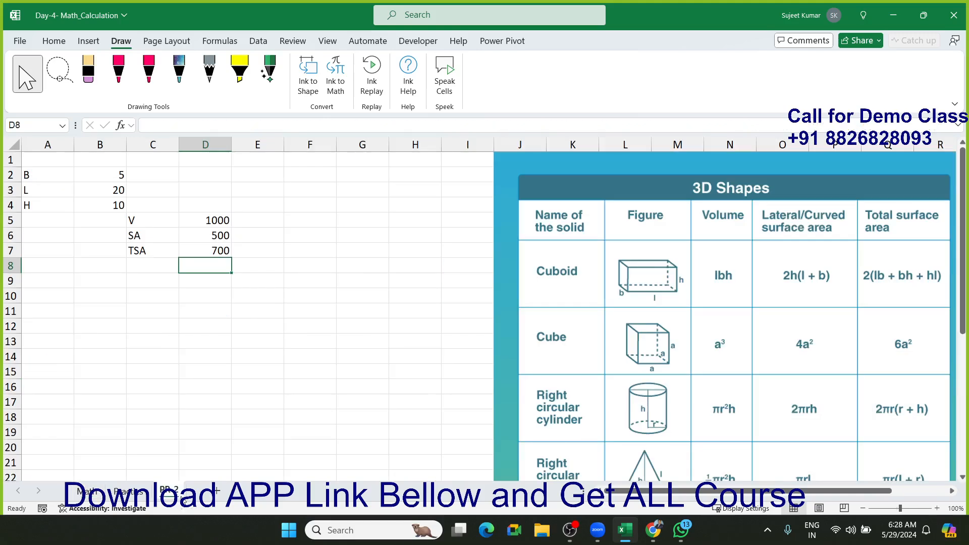
scroll(709, 391, down, 5)
scroll(709, 392, up, 5)
click(308, 342)
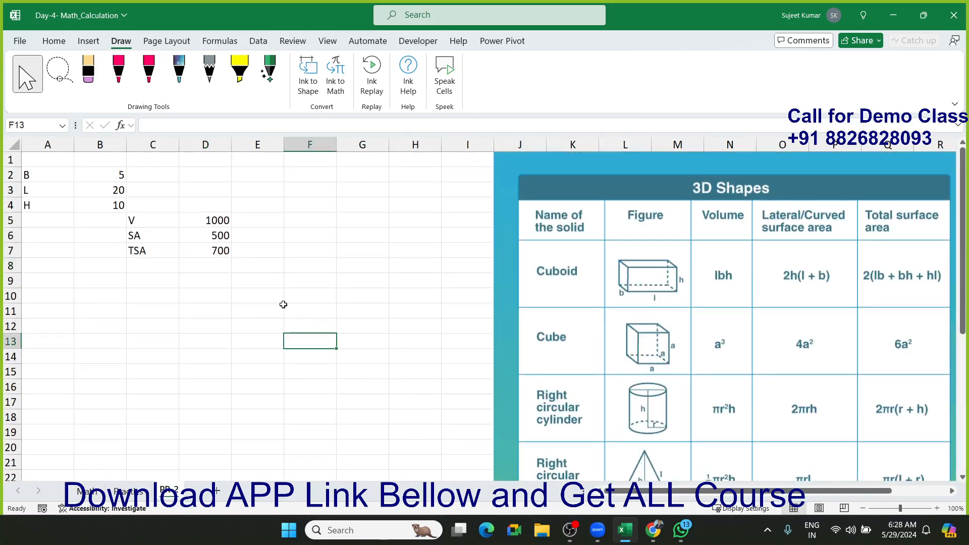
drag(215, 205, 222, 251)
key(Delete)
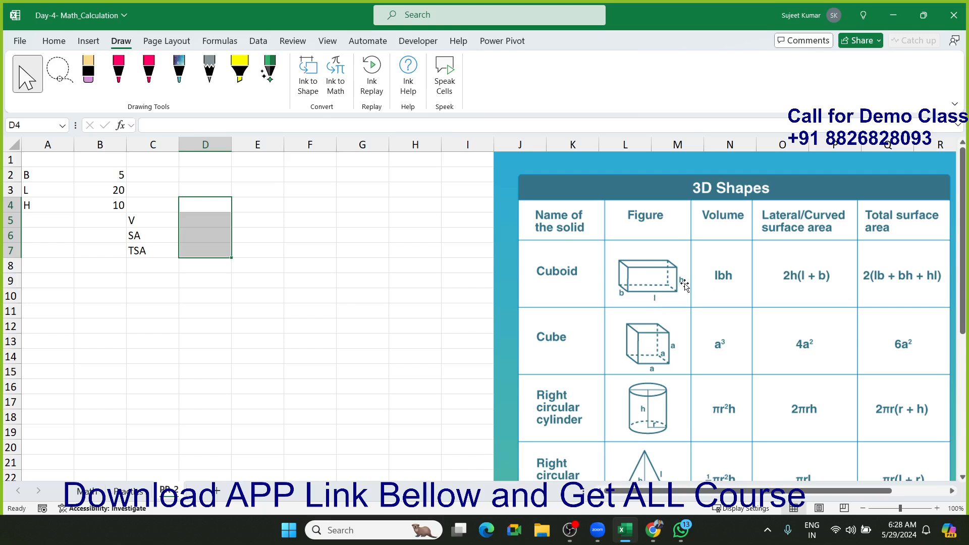
- Examine the cuboid's breadth, length and height inputs in B2:B4 against the 3D Shapes chart
click(122, 175)
key(Down)
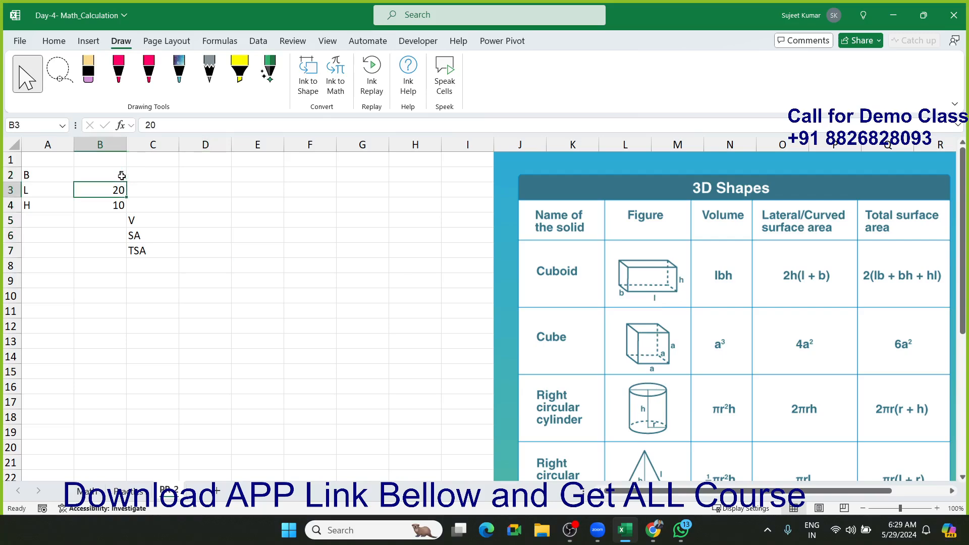
key(Down)
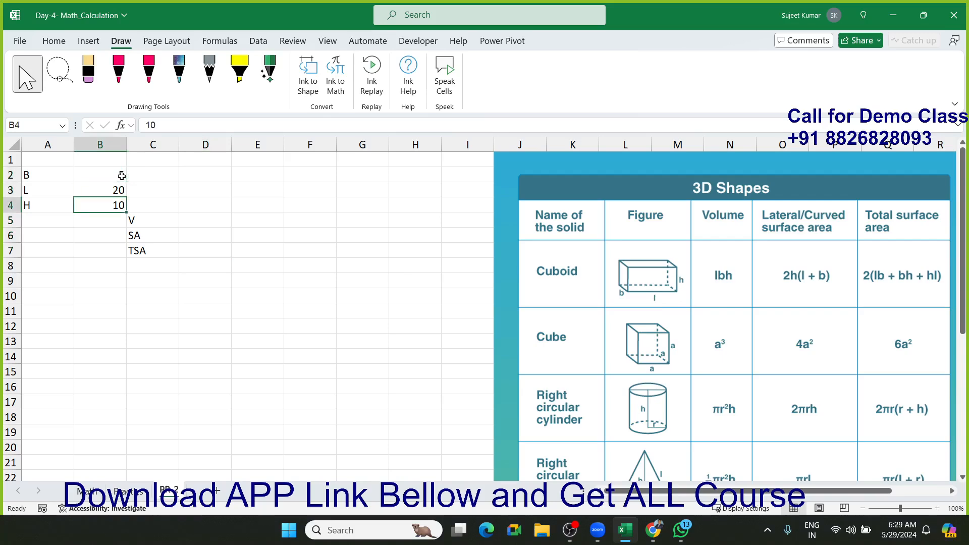
key(shift+Up)
key(shift+Up)
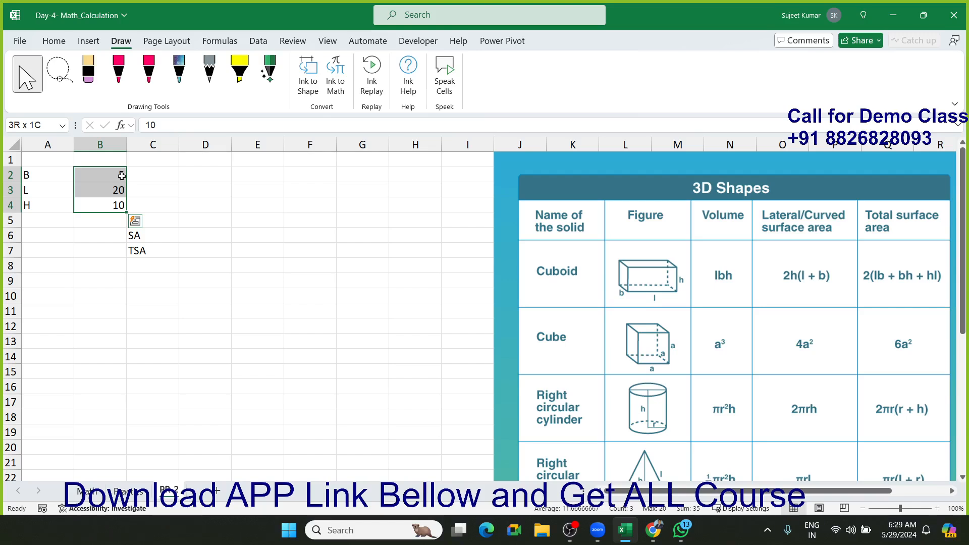
click(122, 175)
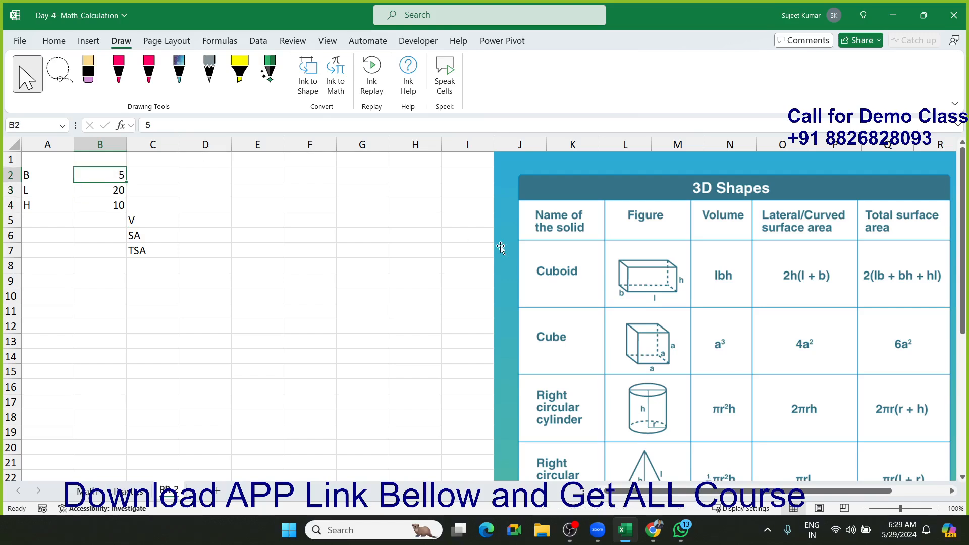
key(Down)
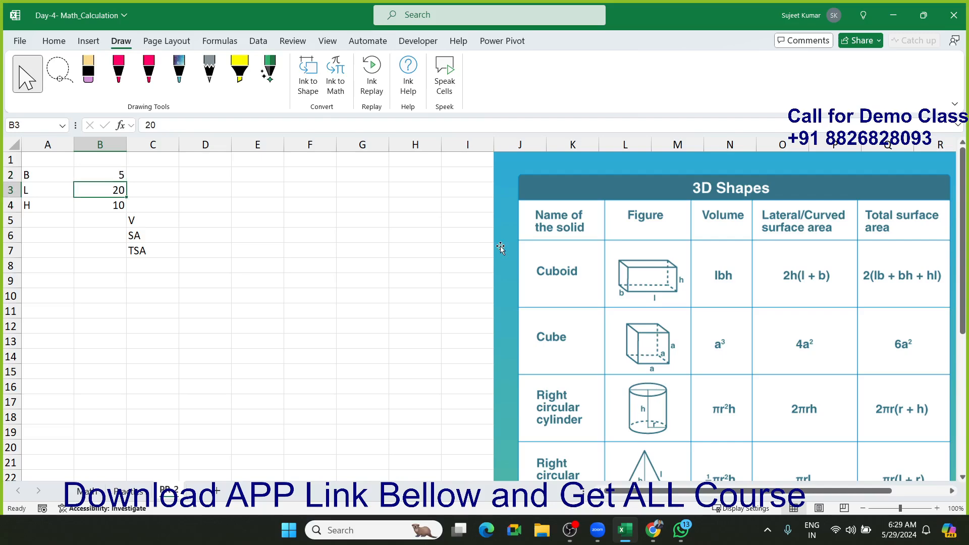
key(Down)
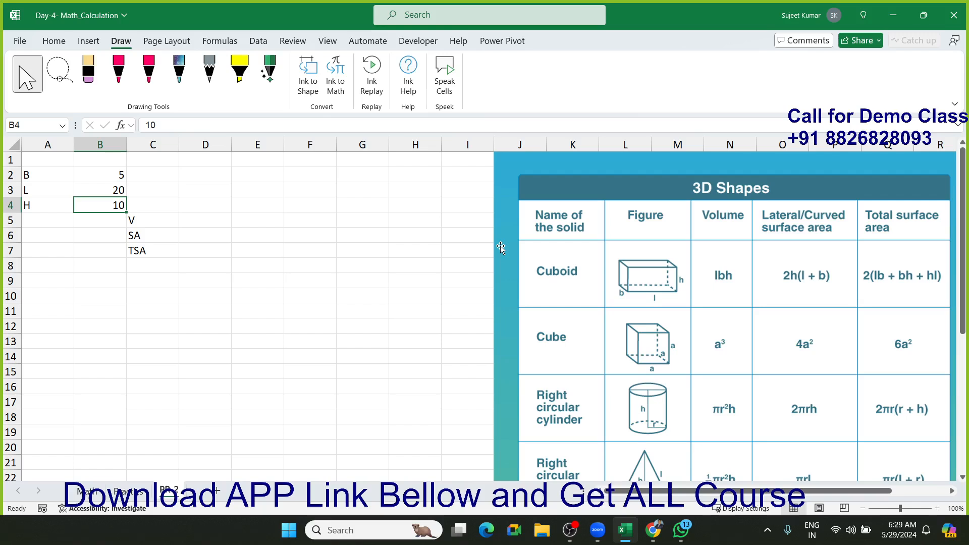
key(Down)
key(Down)
key(Up)
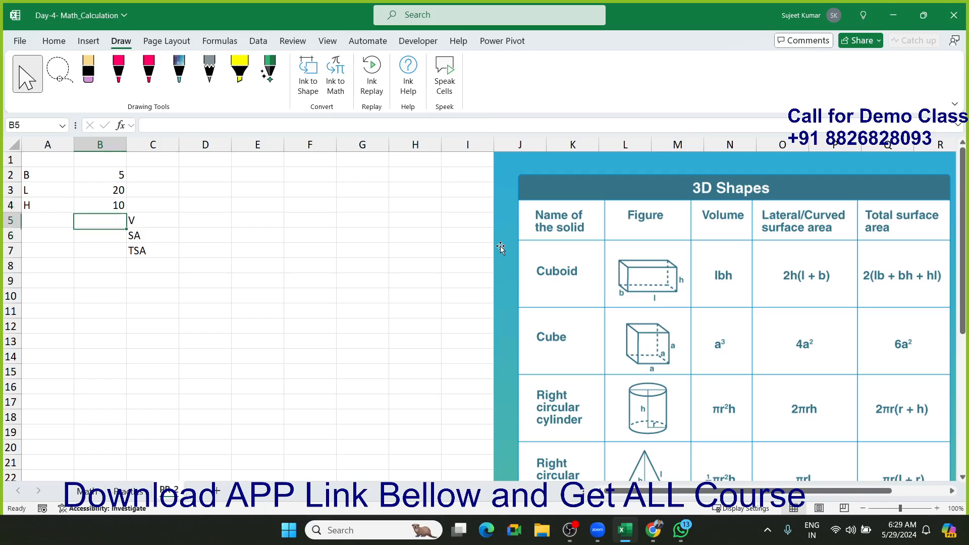
- Calculate the cuboid's volume in D5 with the formula =B2*B3*B4
key(Right)
key(Right)
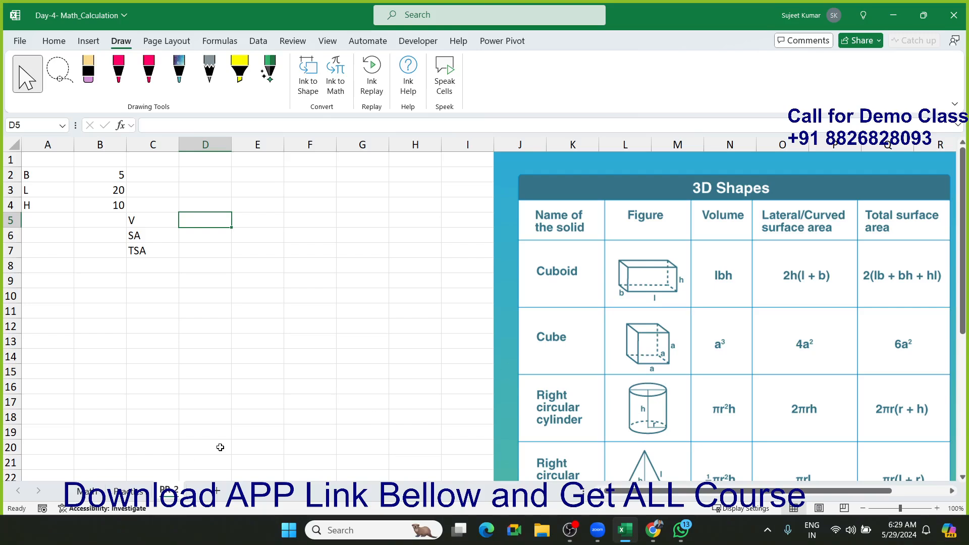
text(=)
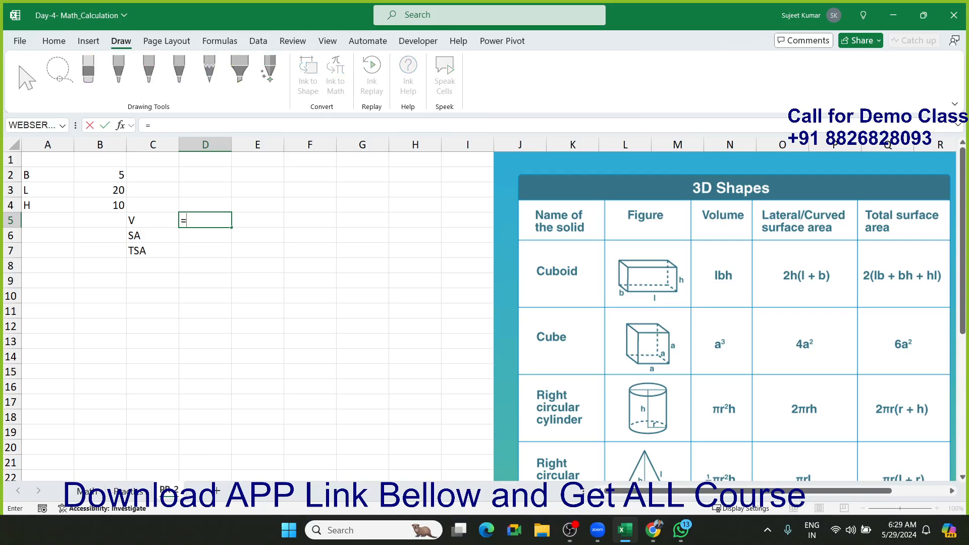
click(111, 176)
text(*)
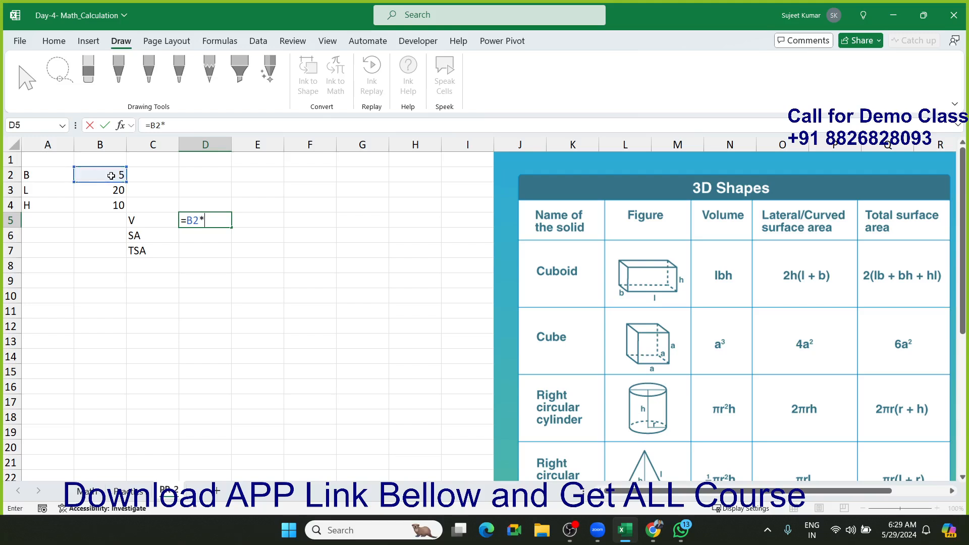
click(113, 191)
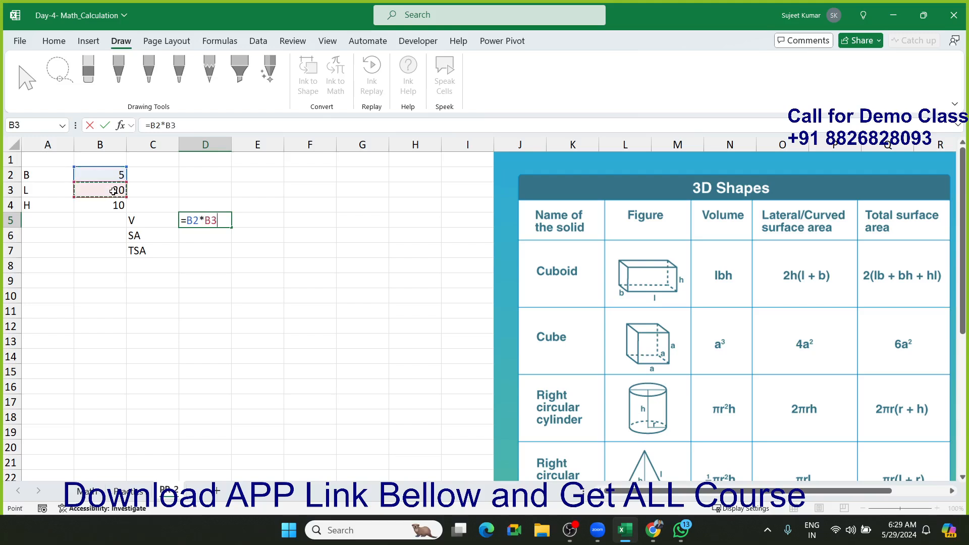
text(*)
click(110, 201)
key(Return)
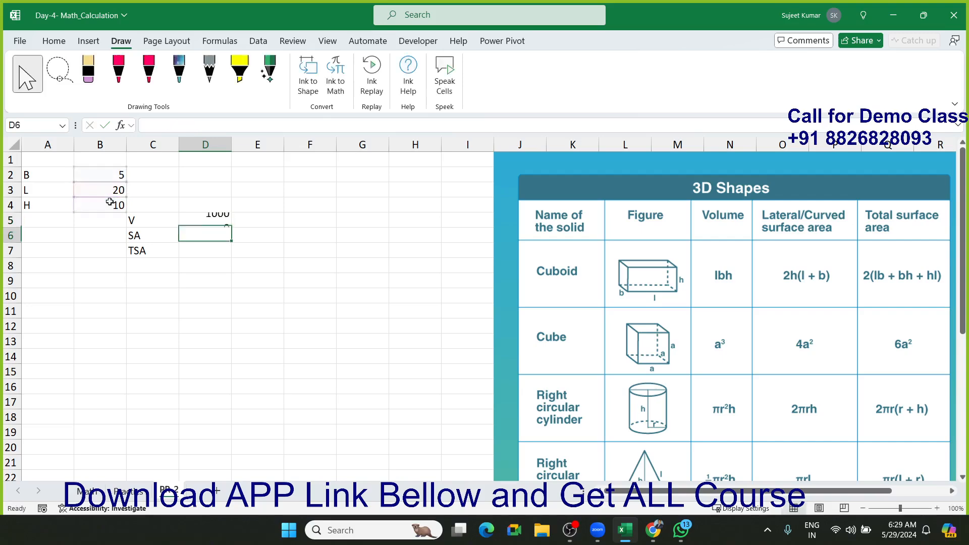
- Calculate the cuboid's lateral surface area in D6 with the formula =(2*B4)*(B3+B2)
key(Up)
key(Down)
key(Left)
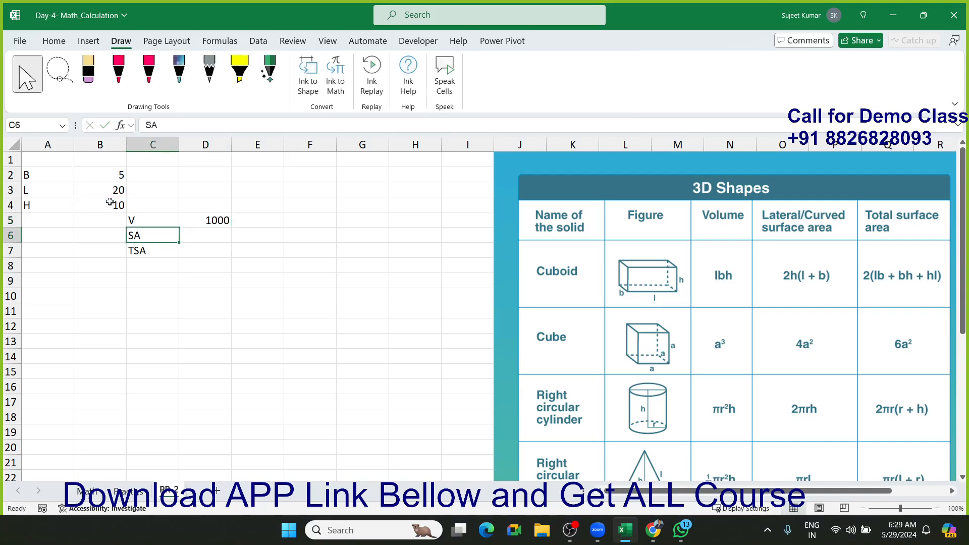
key(Right)
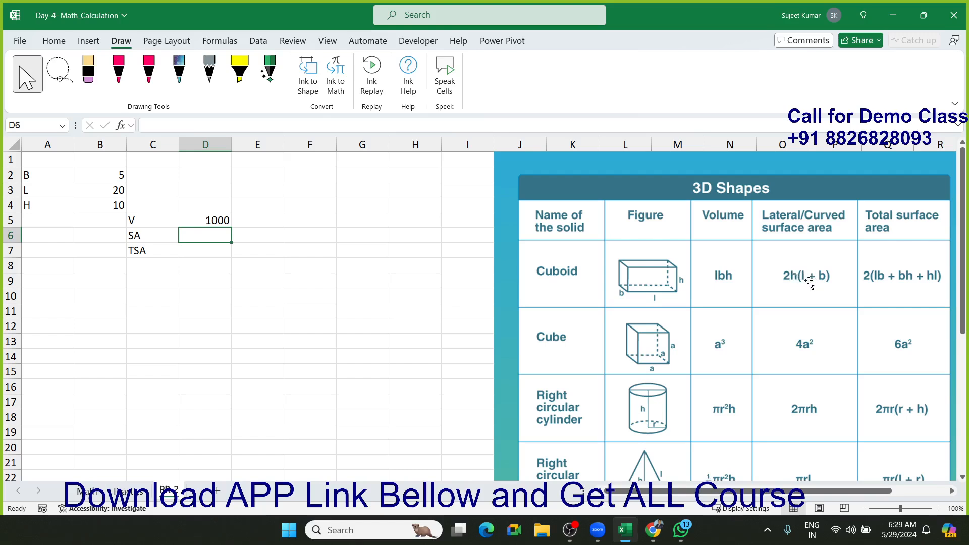
text(=)
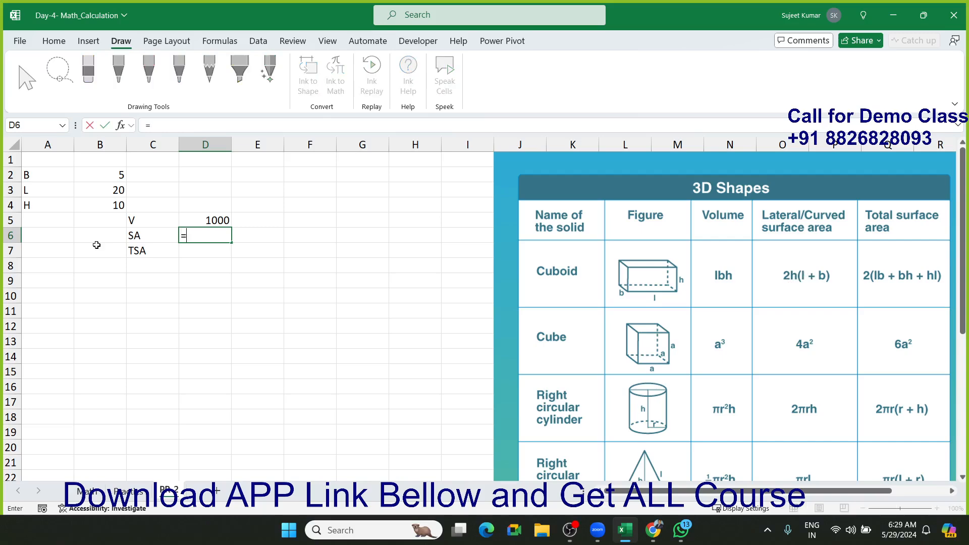
text((2*)
click(115, 203)
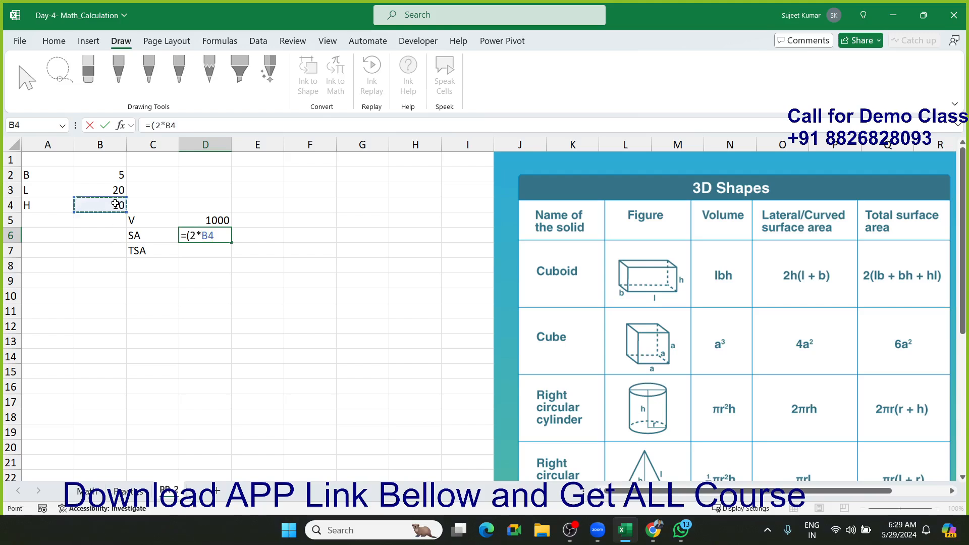
text()*()
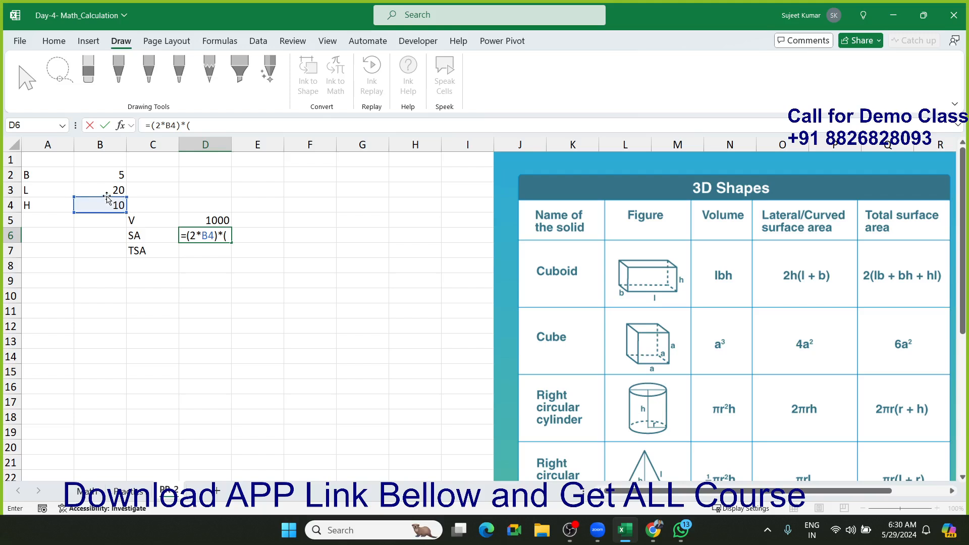
click(107, 190)
text(+)
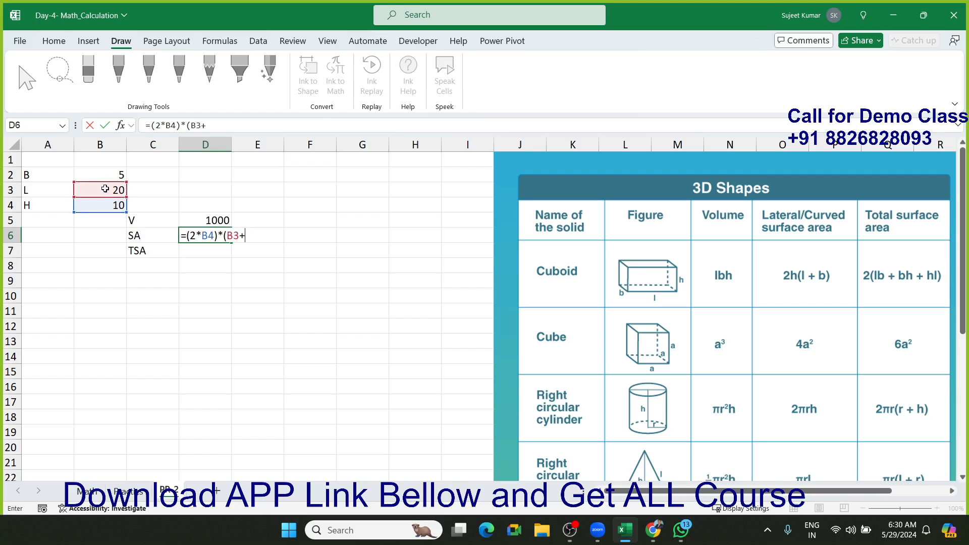
click(101, 173)
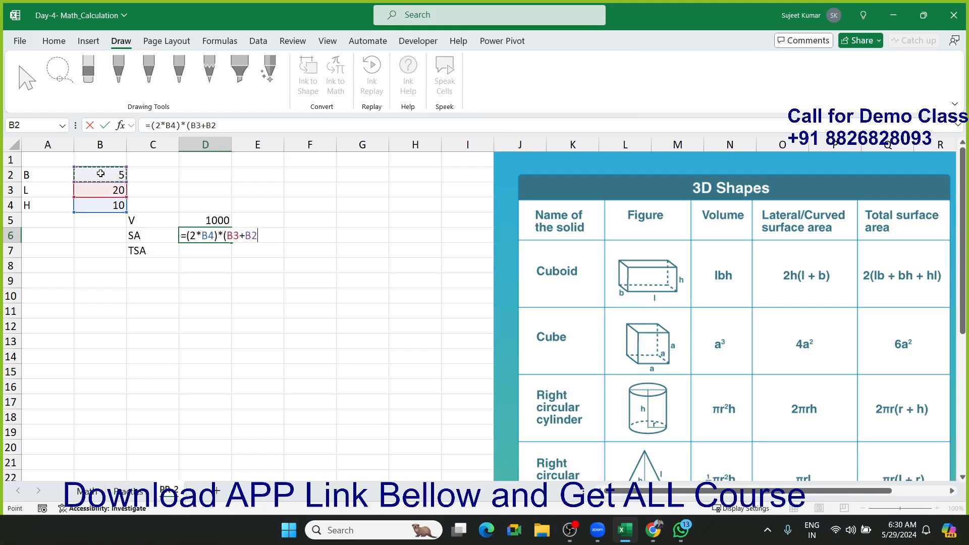
text())
key(Return)
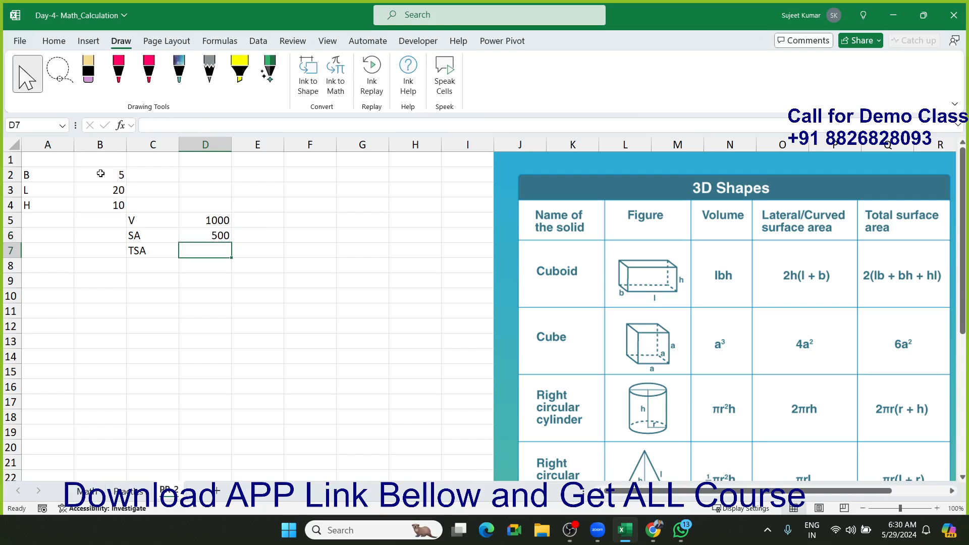
key(Up)
key(Down)
click(80, 490)
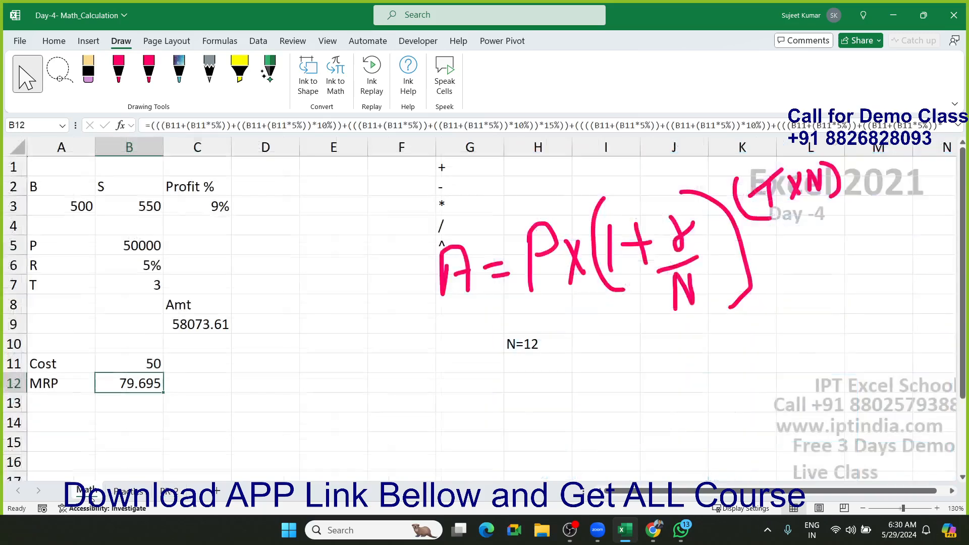
click(173, 487)
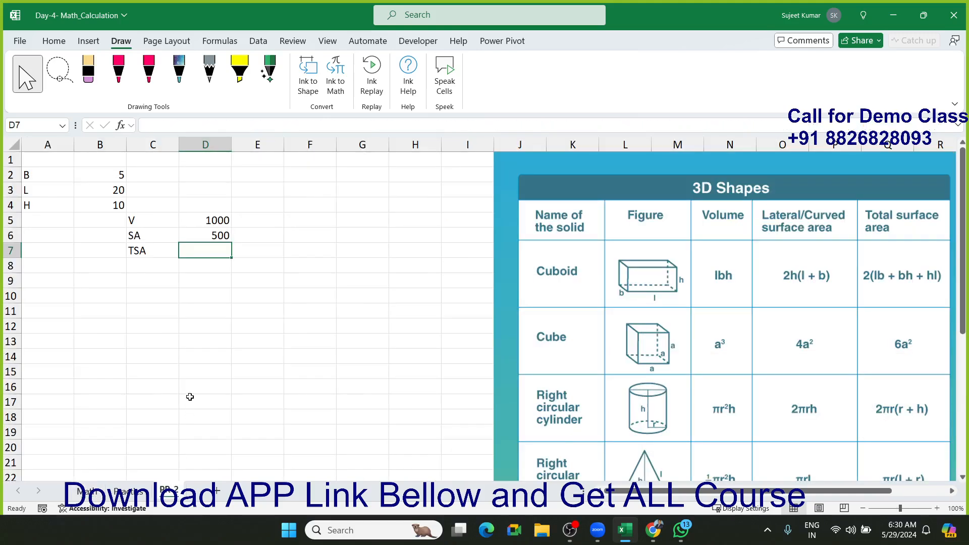
text(=)
key(Escape)
key(Return)
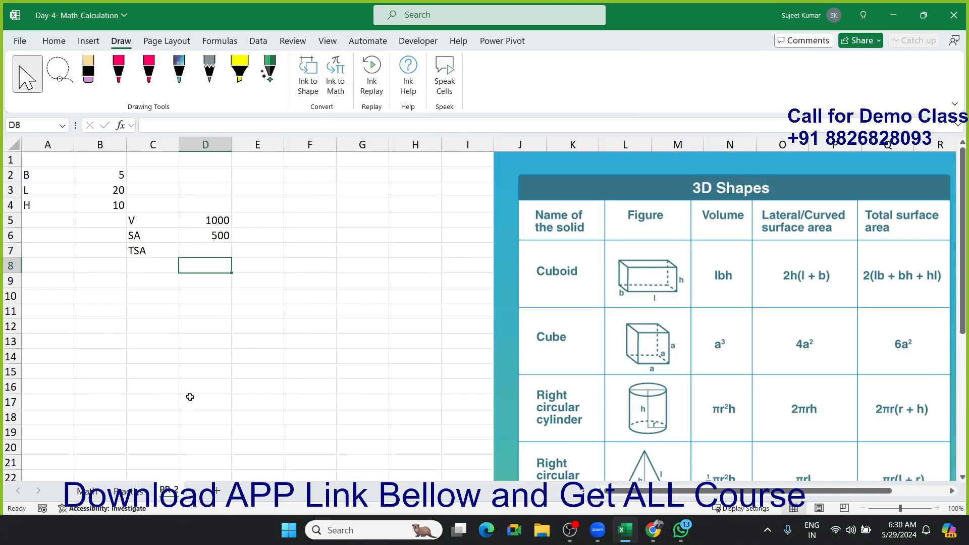
- Calculate the cuboid's length times breadth in D8 with the formula =B3*B2
text(=)
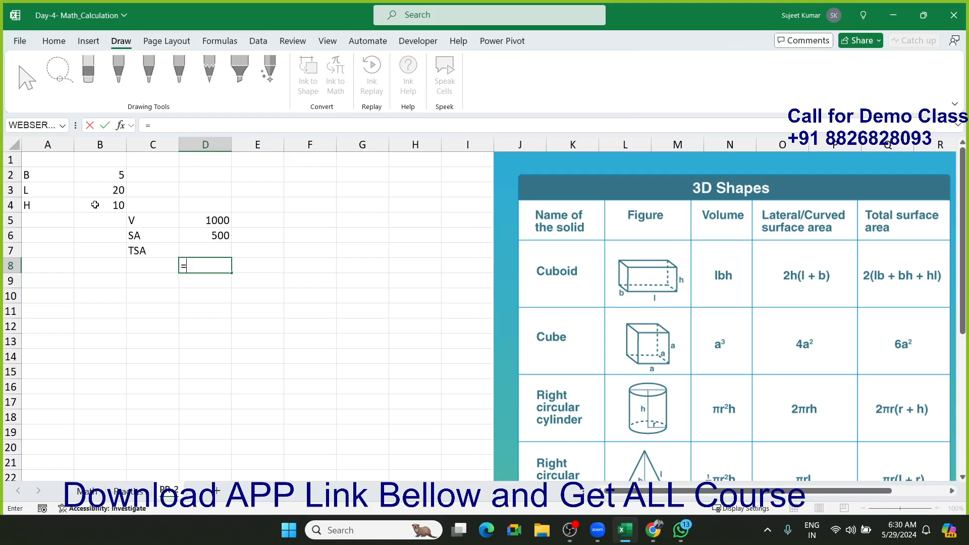
click(109, 189)
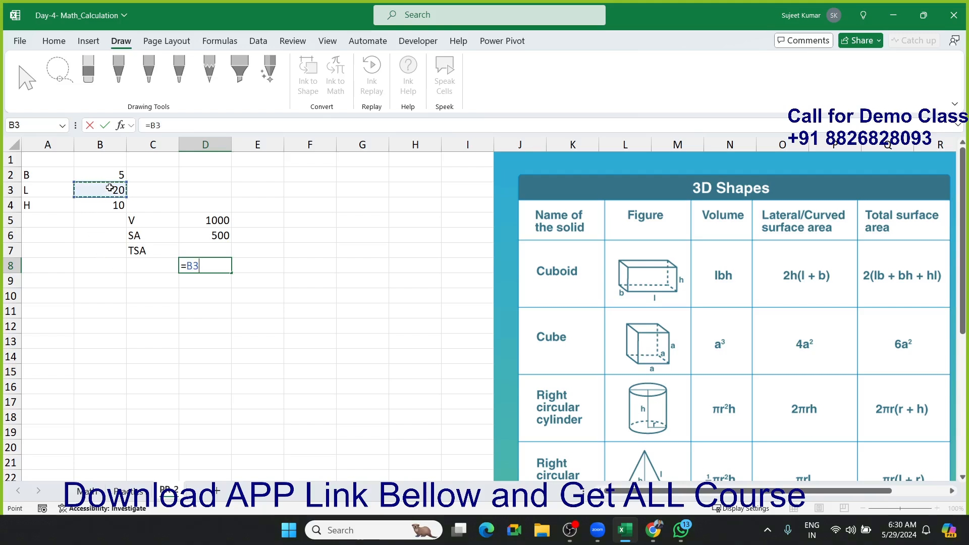
text(*)
click(109, 177)
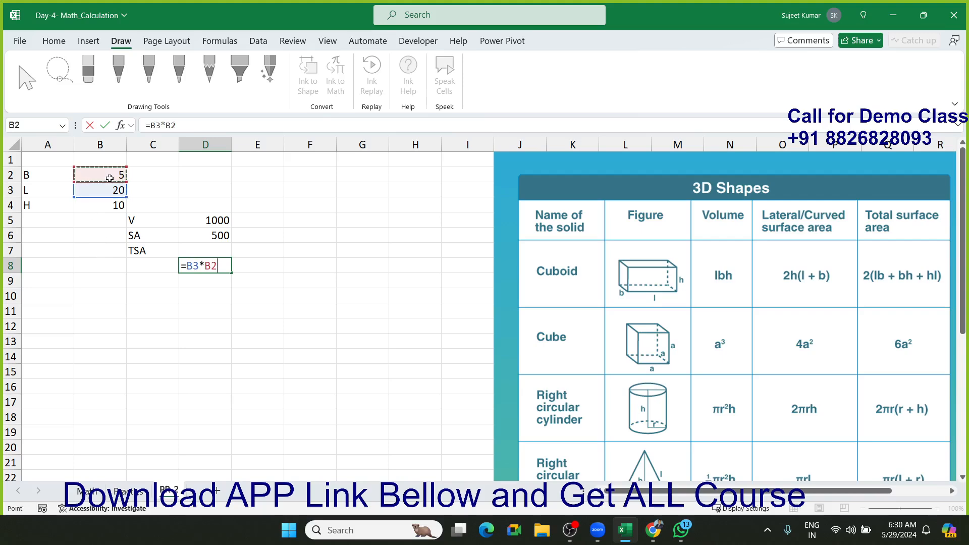
key(Return)
- Calculate the cuboid's breadth times height in E8 with the formula =B2*B4
key(Up)
key(Right)
text(=)
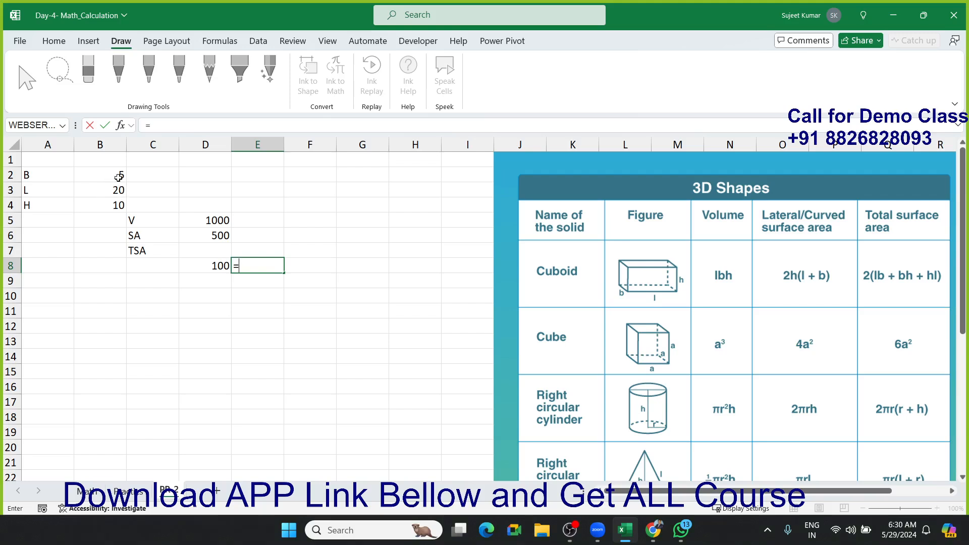
click(118, 176)
text(*)
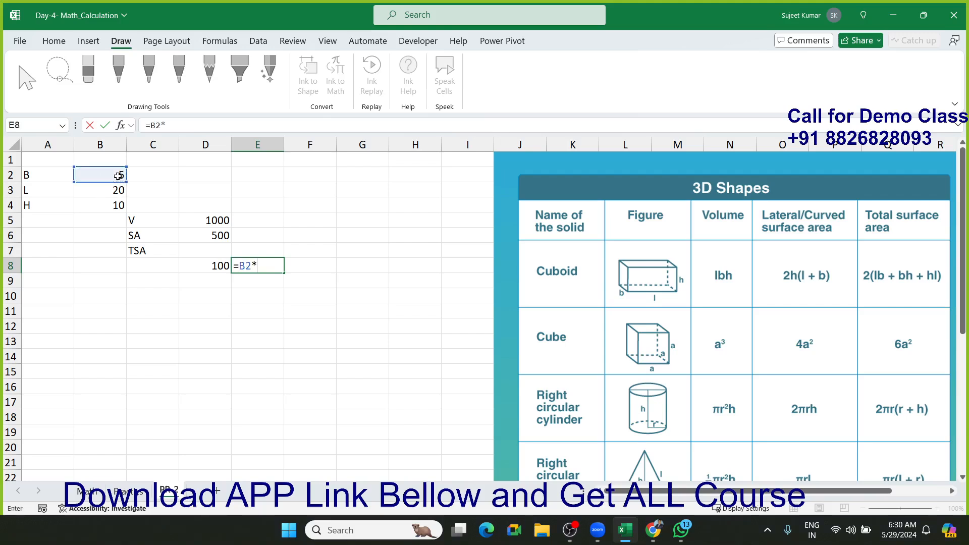
click(111, 207)
key(Return)
- Calculate the cuboid's height times length in F8 with the formula =B4*B3
key(Up)
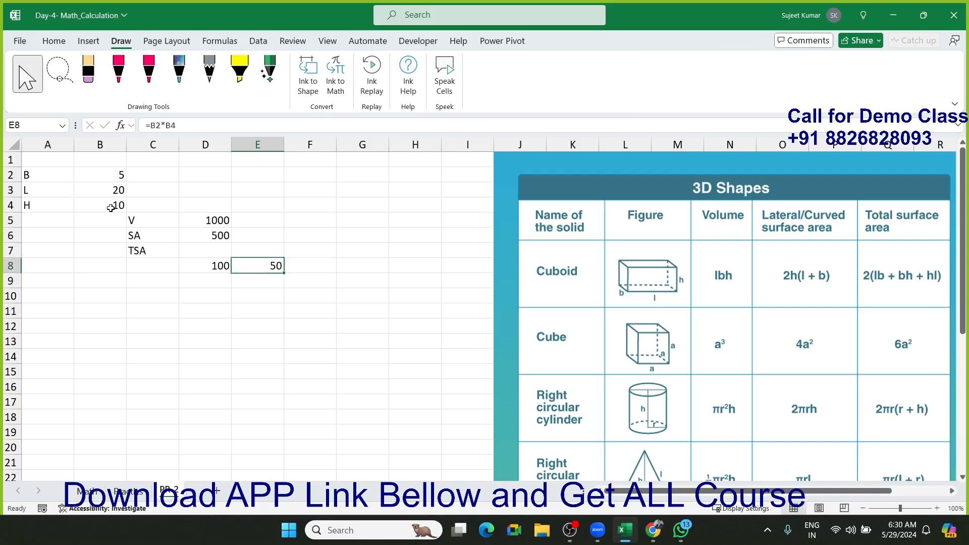
key(Right)
text(=)
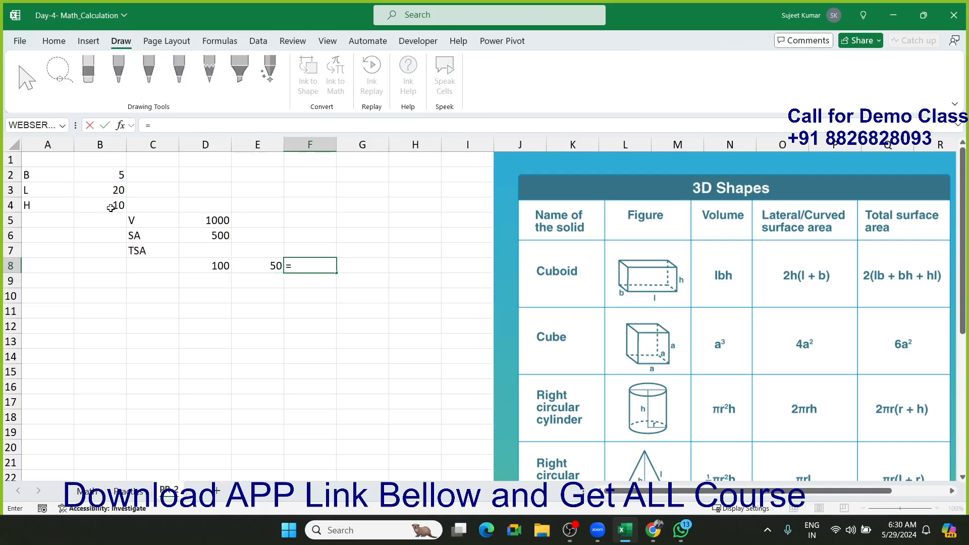
click(111, 208)
text(*)
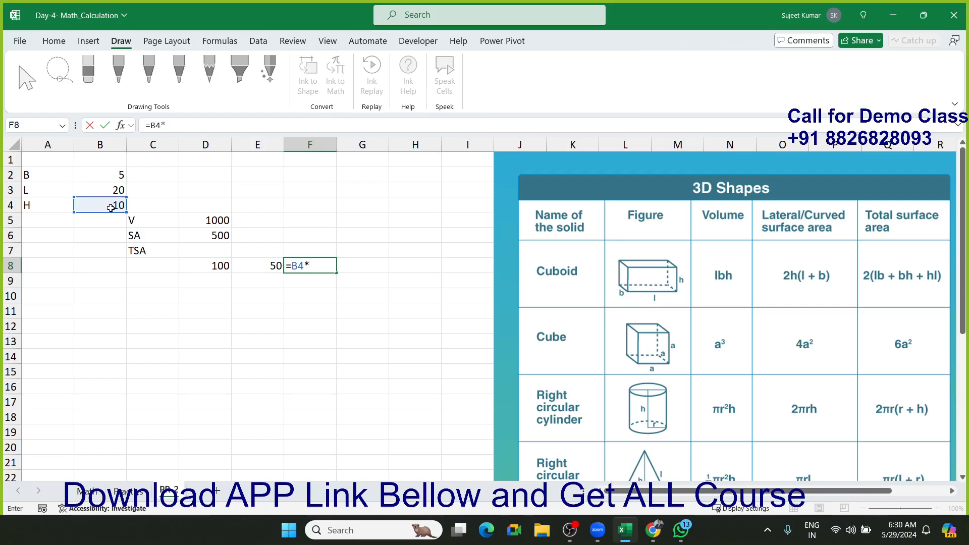
click(106, 190)
key(Return)
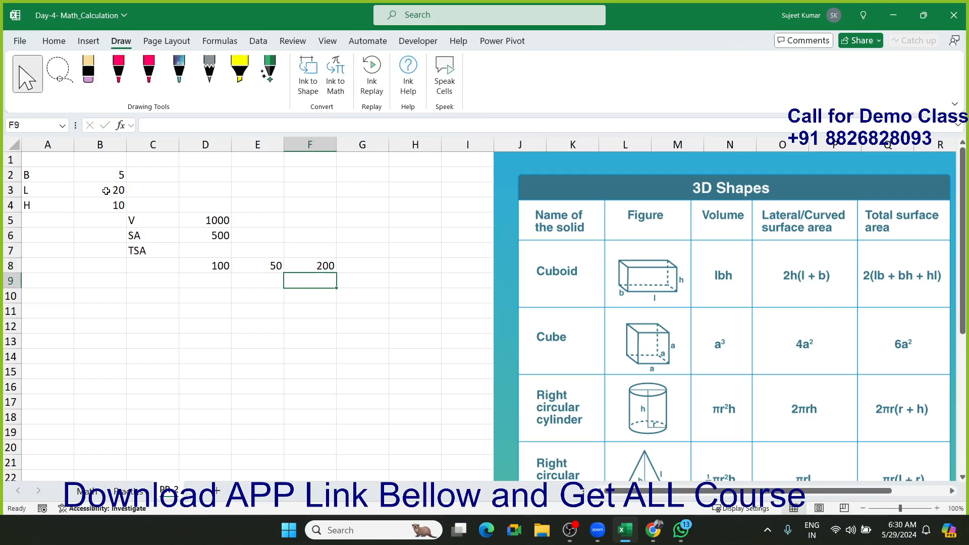
- Add the three face areas in G8 with the formula =D8+E8+F8
key(Up)
key(Right)
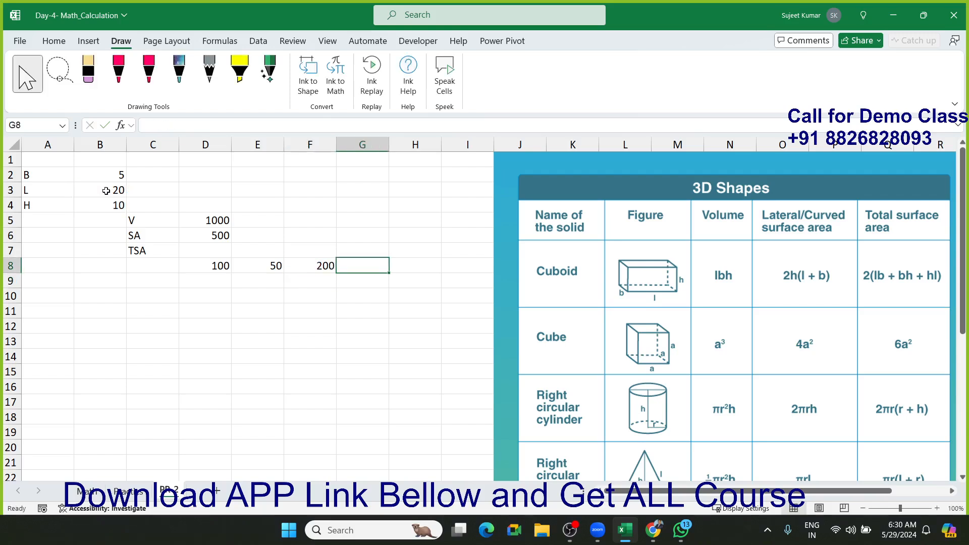
text(=)
key(Left)
key(Left)
key(Left)
text(+)
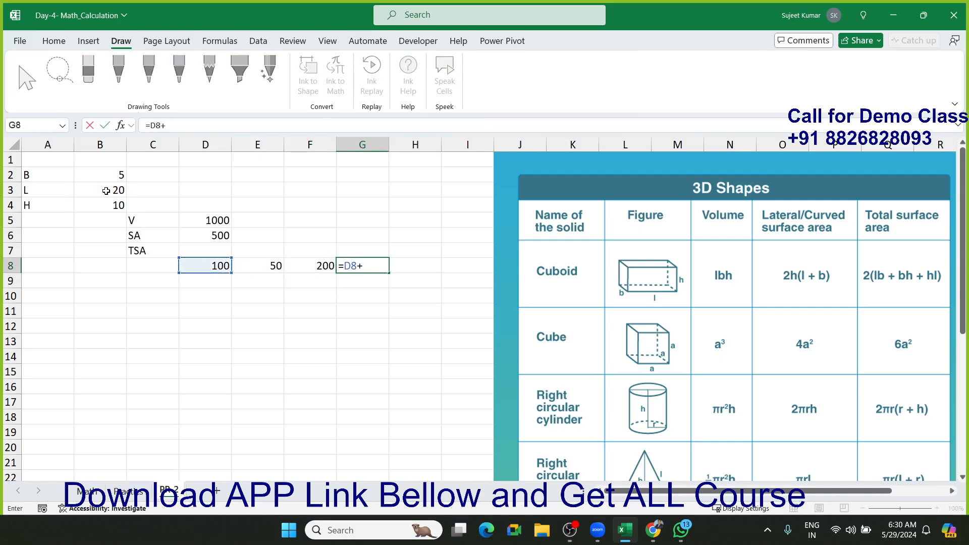
key(Left)
key(Left)
text(+)
key(Left)
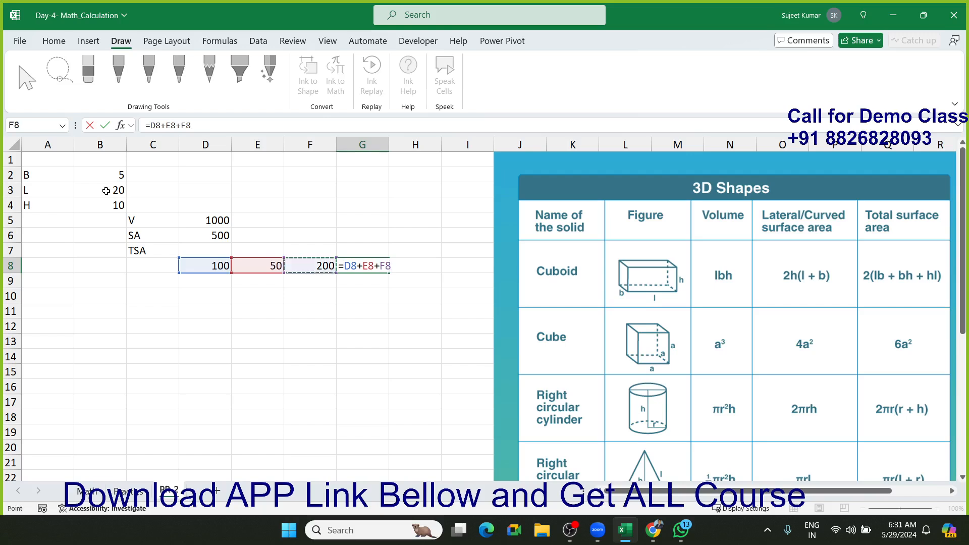
key(Return)
- Double the summed face areas in H8 with the formula =G8*2
key(Up)
key(Right)
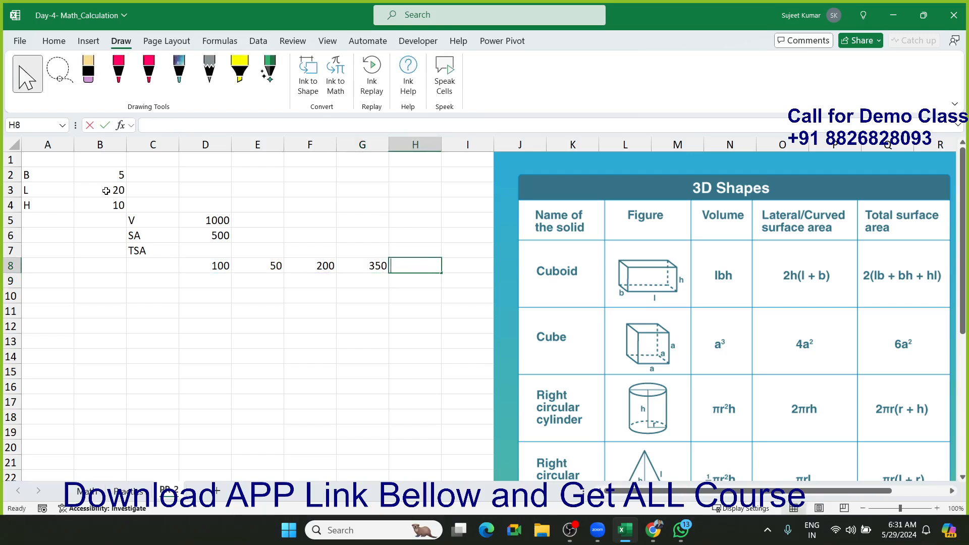
text(=)
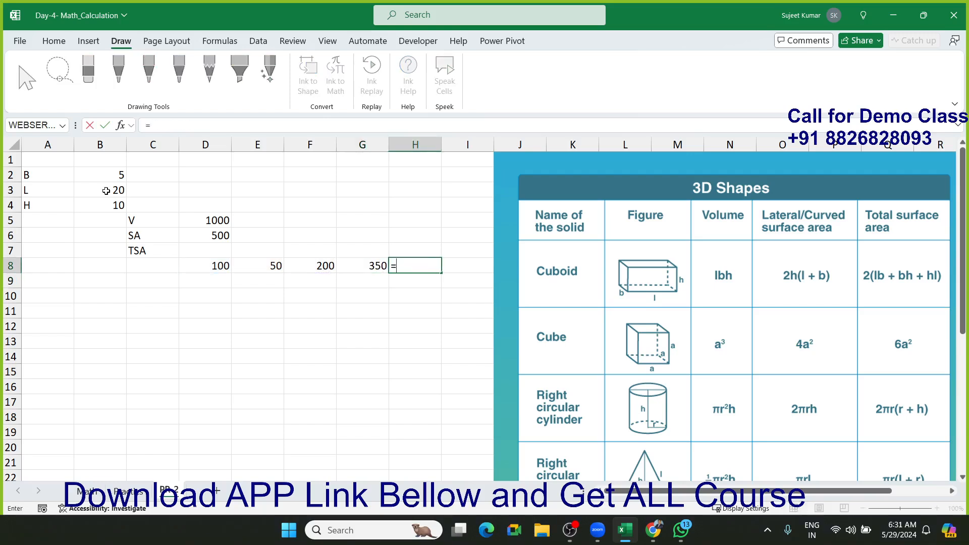
key(Left)
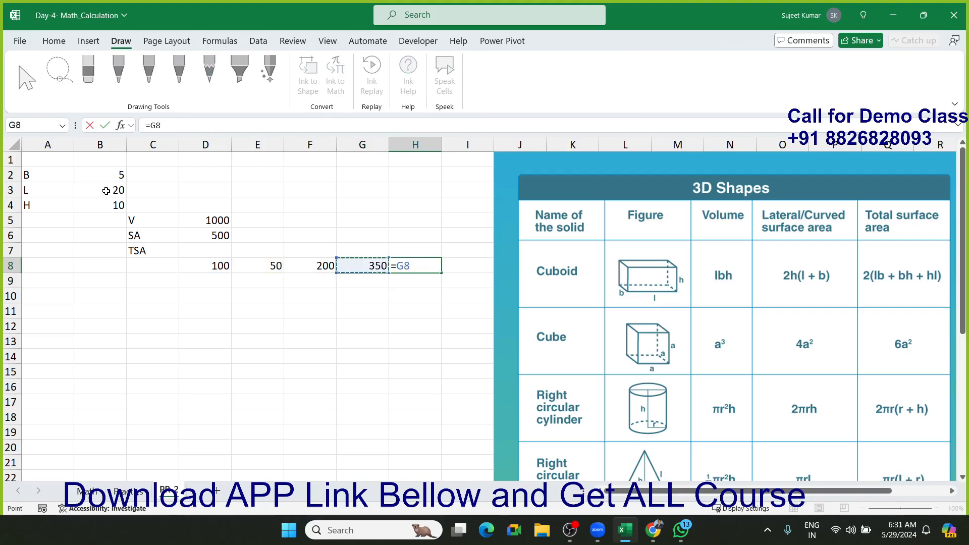
text(*2)
key(Return)
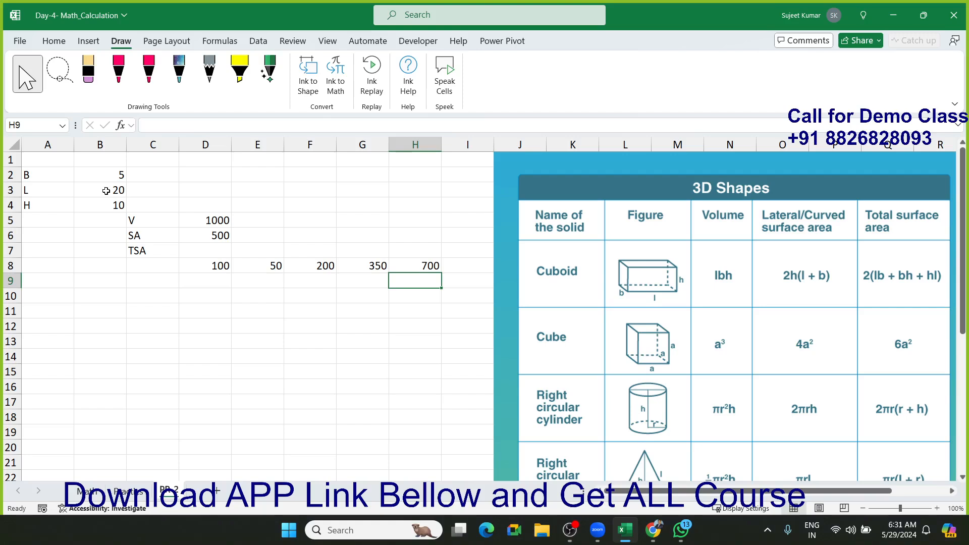
key(Up)
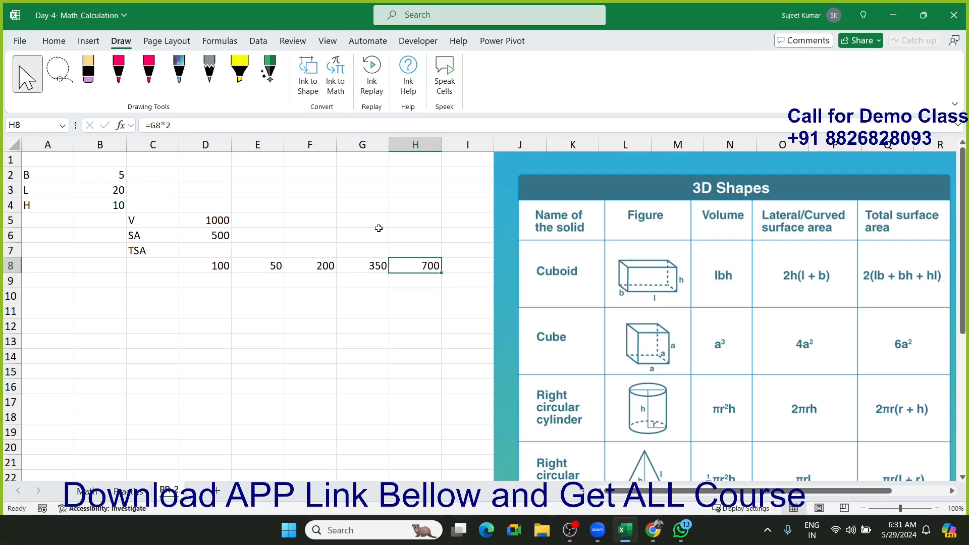
- Examine the cell references used in the H8 and G8 formulas
double_click(421, 266)
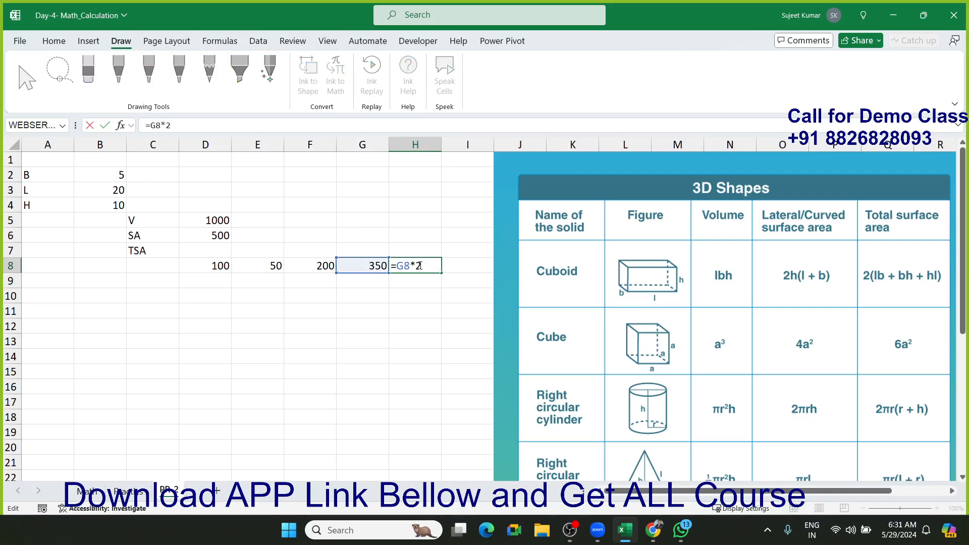
key(Escape)
double_click(378, 263)
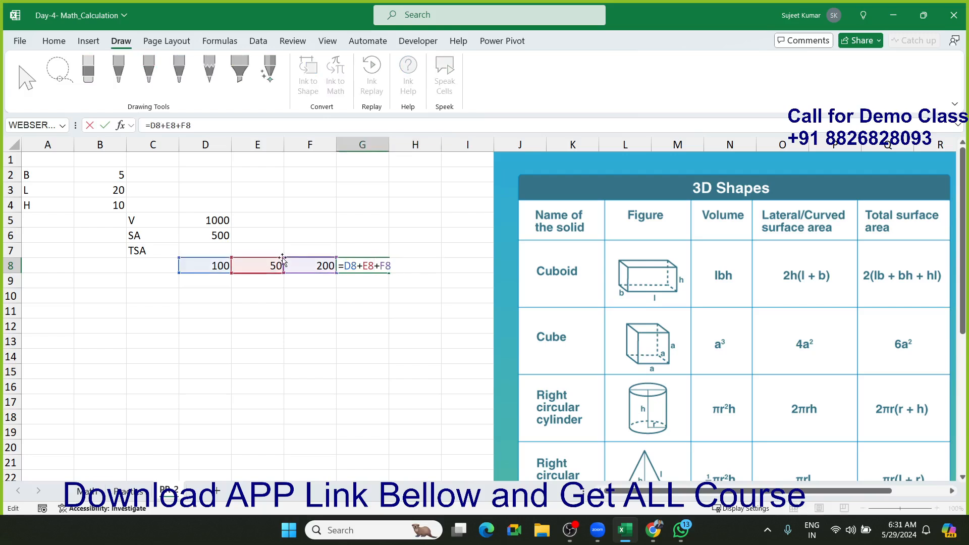
key(Escape)
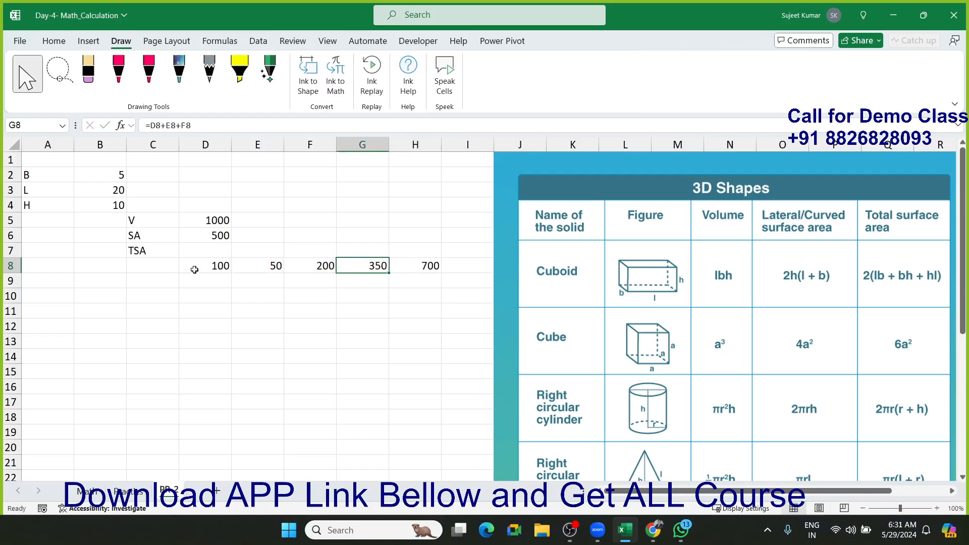
- In the G8 sum, replace the D8 reference with D8's own expression in parentheses, giving =(B3*B2)+E8+F8
double_click(195, 268)
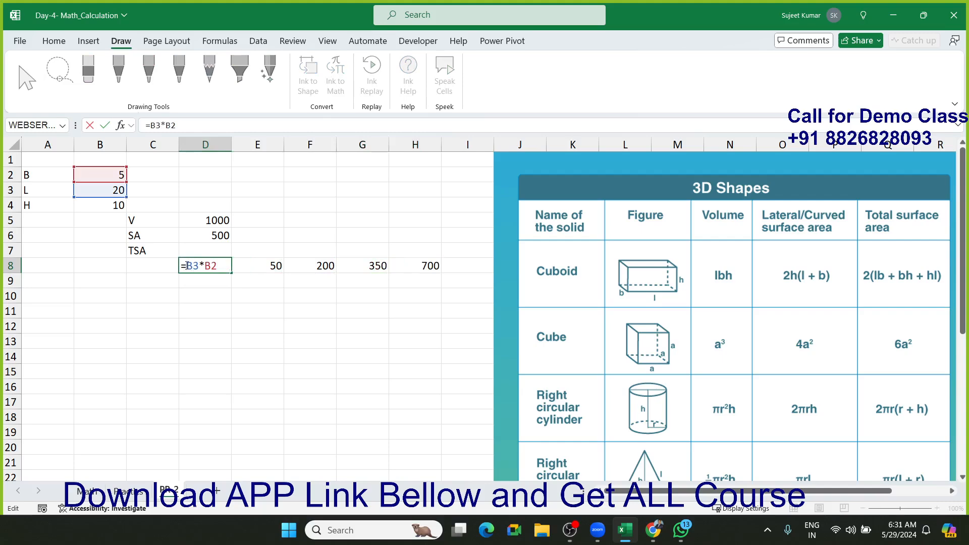
key(Escape)
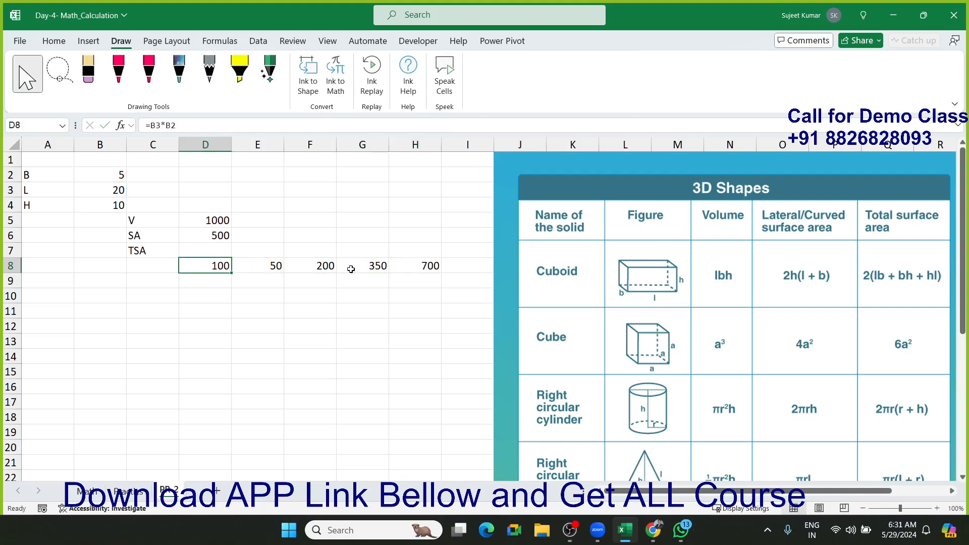
double_click(351, 269)
double_click(352, 266)
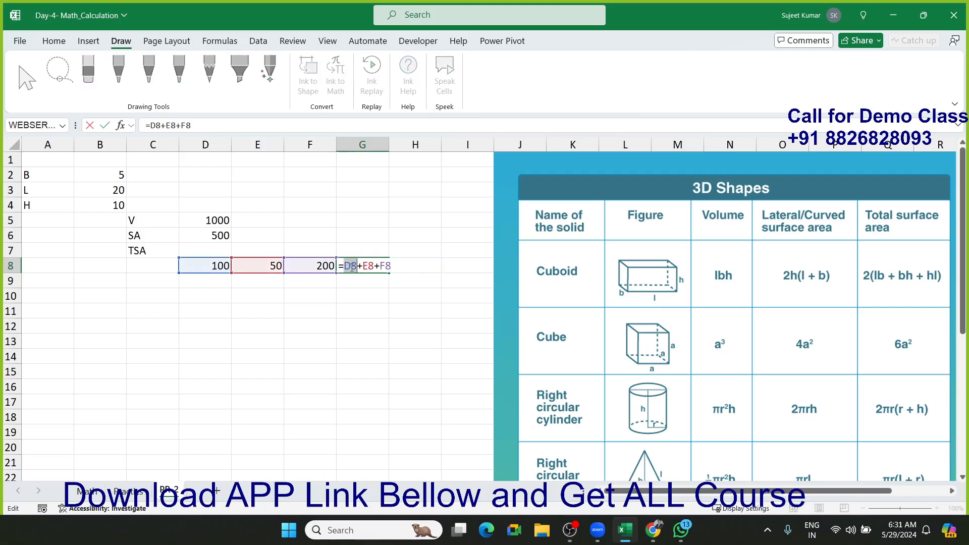
text(())
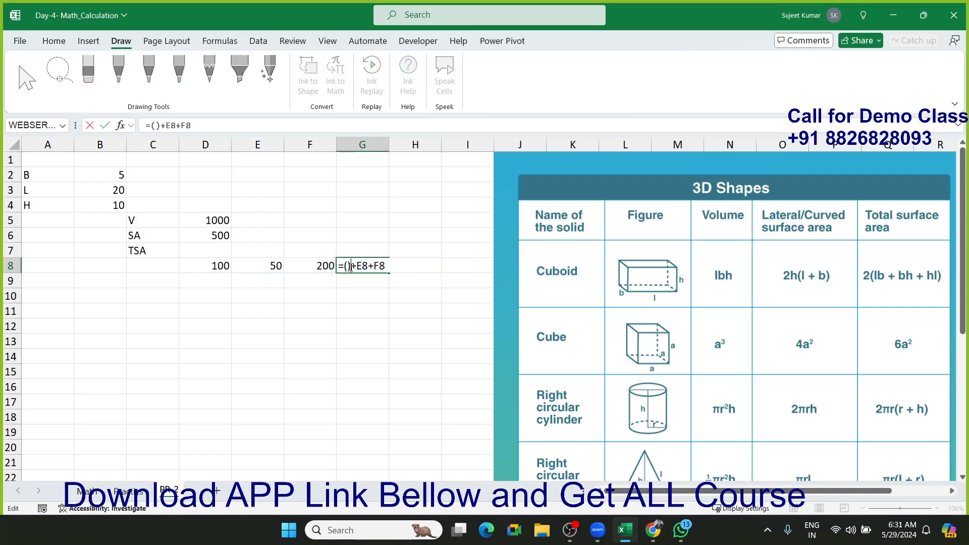
text(B3*B2)
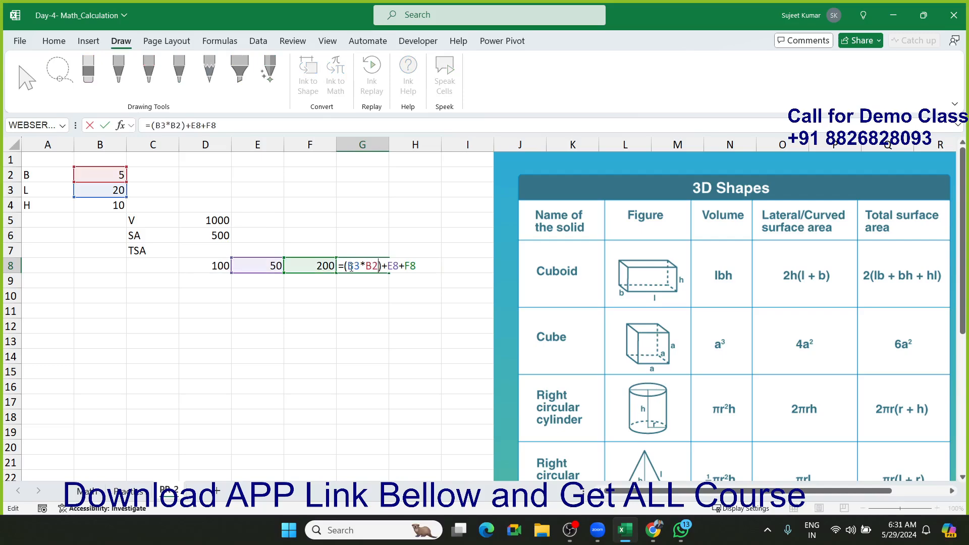
key(Return)
- Open the breadth-times-height formula in E8 for editing
key(Up)
key(Left)
key(Left)
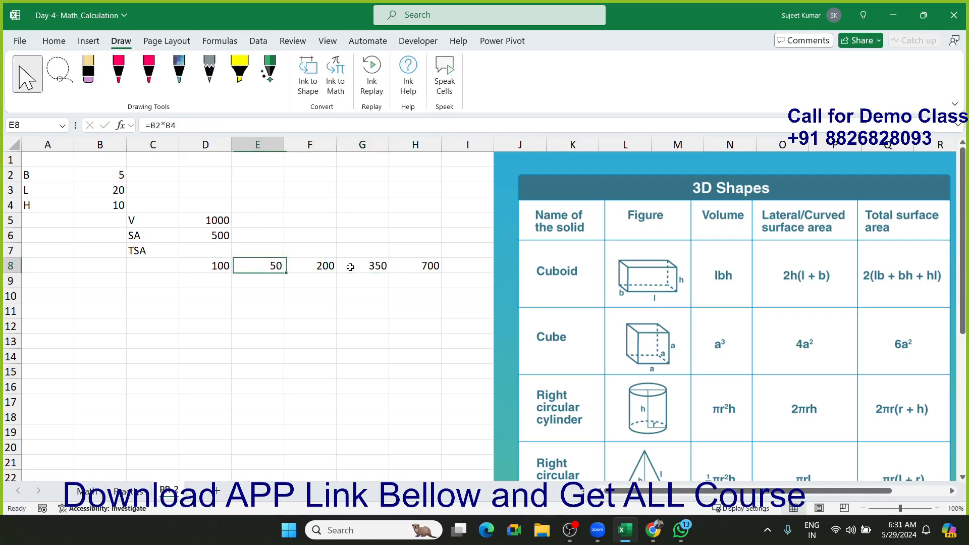
double_click(275, 267)
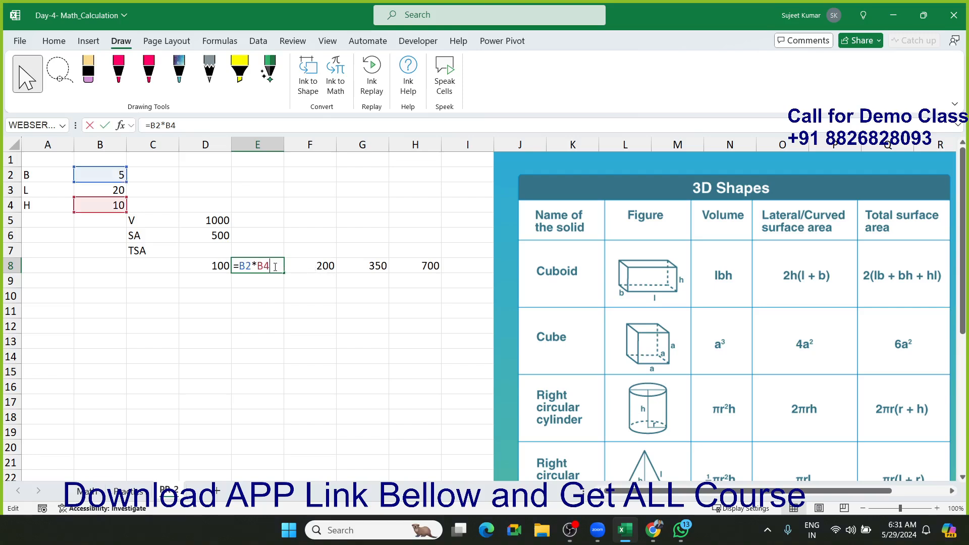
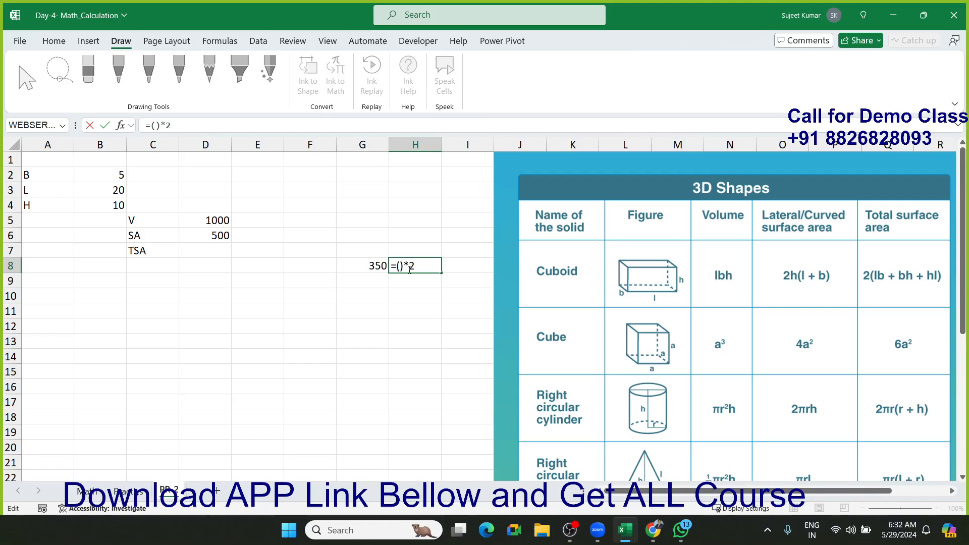
- Nest the full face-area sum inside the H8 formula as =((B3*B2)+(B2*B4)+(B4*B3))*2
text((B3*B2)+(B2*B4)+(B4*B3))
key(Return)
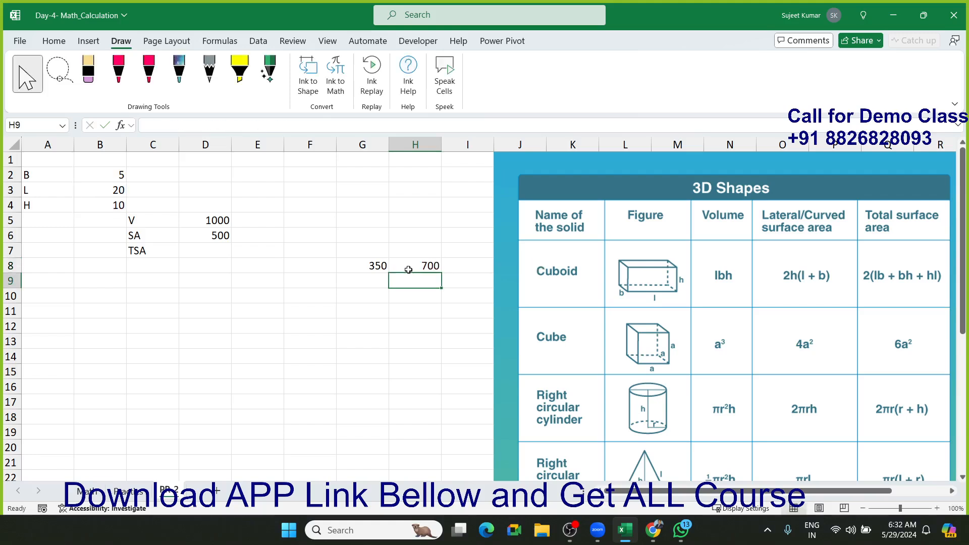
- Clear the helper sum in G8 and move the nested formula from H8 to the TSA result cell D7
key(Up)
key(Left)
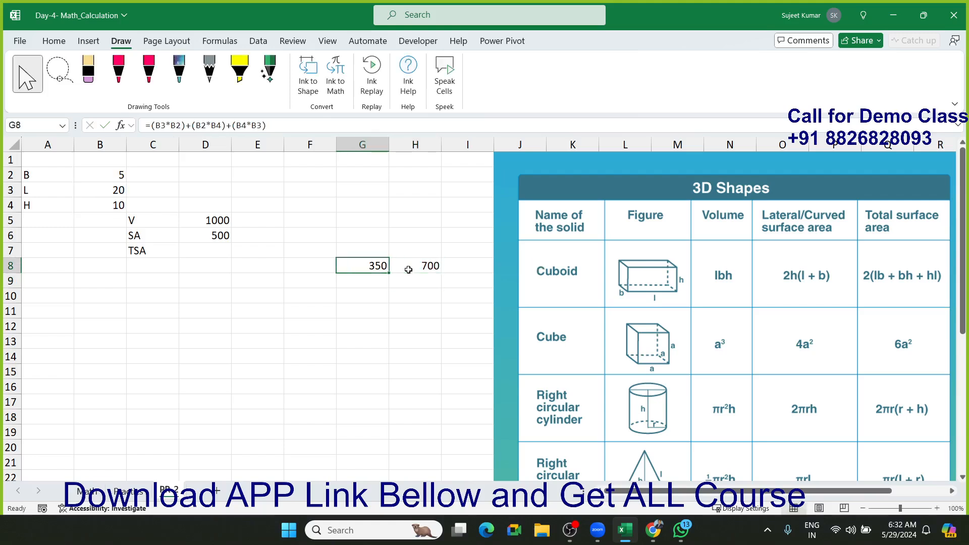
key(Delete)
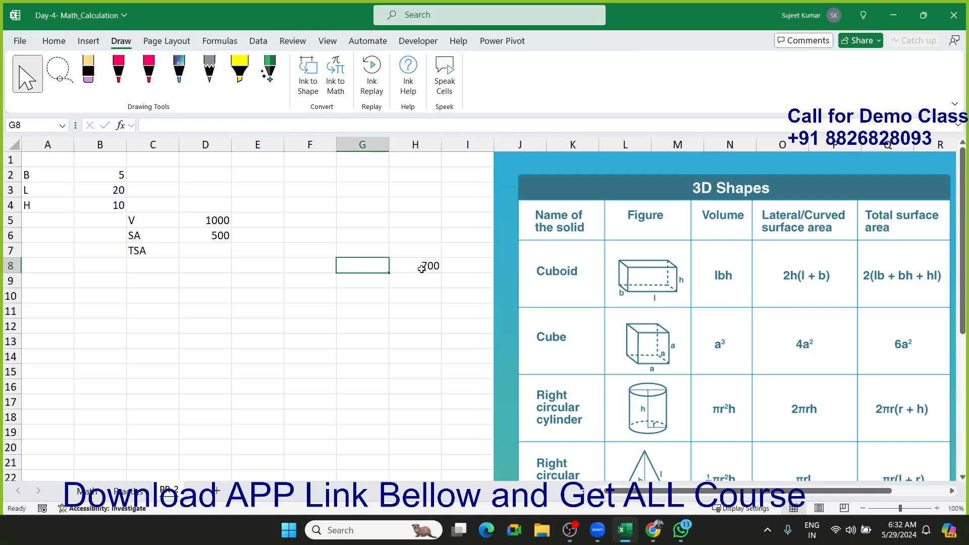
click(419, 268)
drag(409, 269, 219, 249)
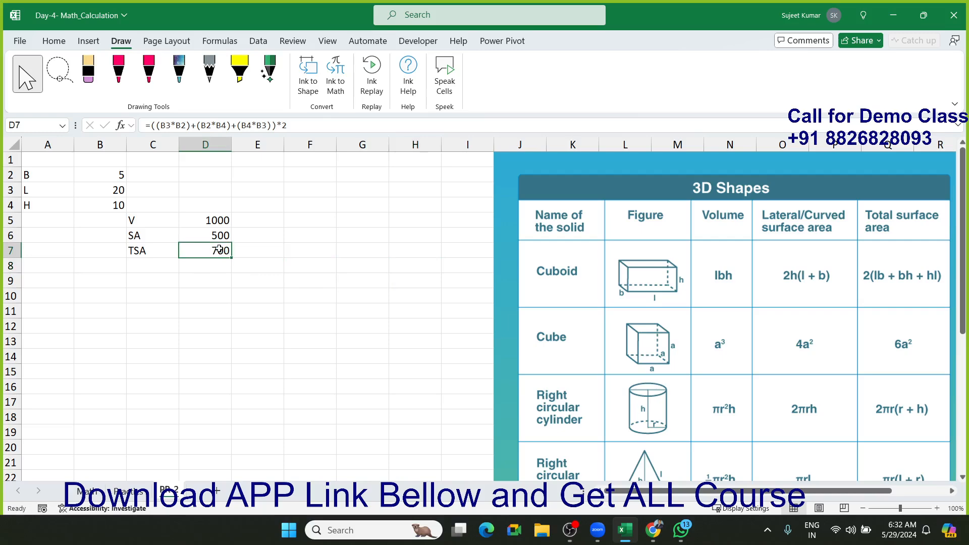
- Begin a second total surface area formula in E7 with the breadth-times-length product: =2*((B2*B3
click(258, 254)
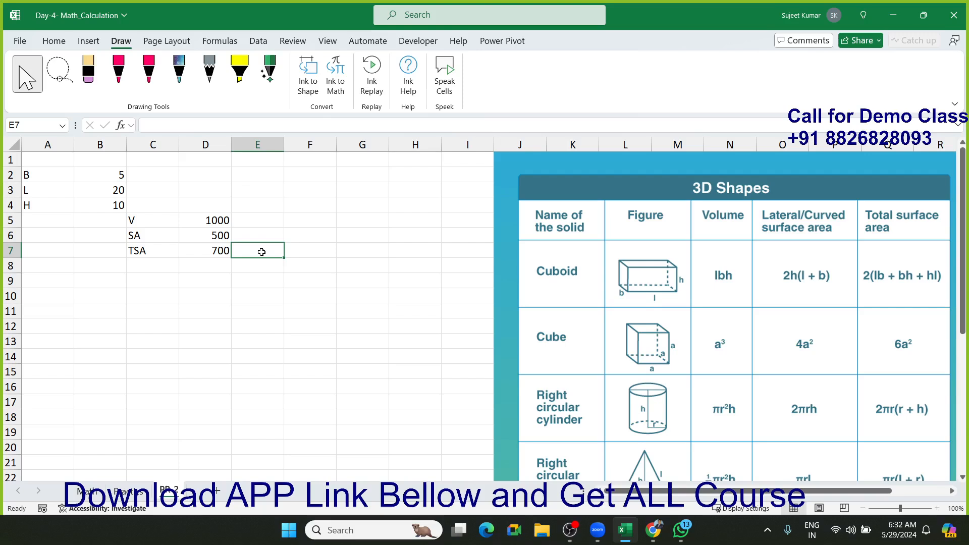
text(=)
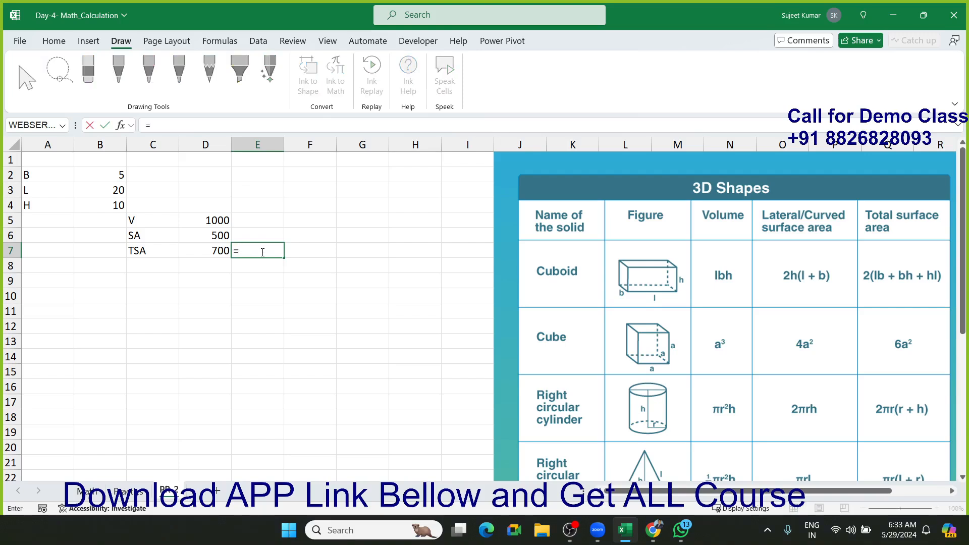
text(2*(()
click(112, 161)
click(120, 178)
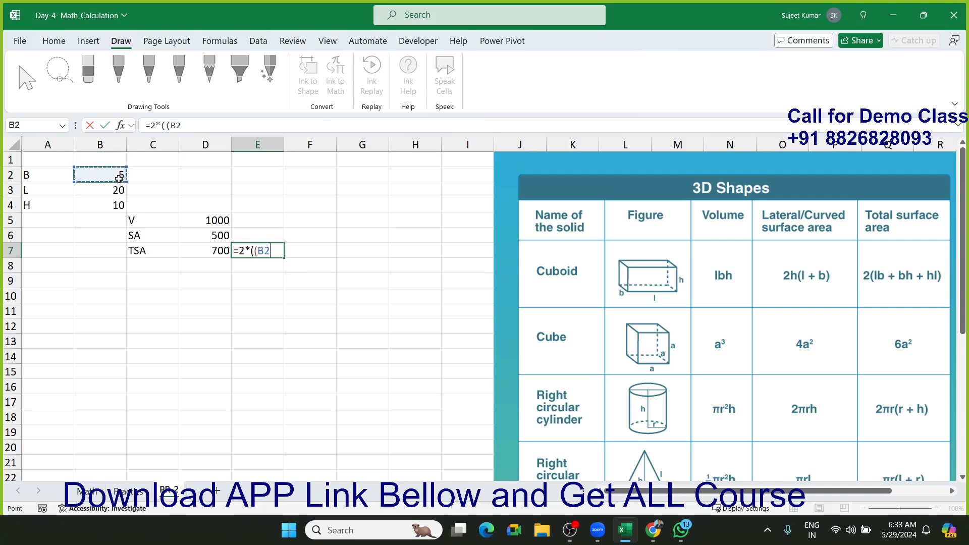
text(*)
click(115, 186)
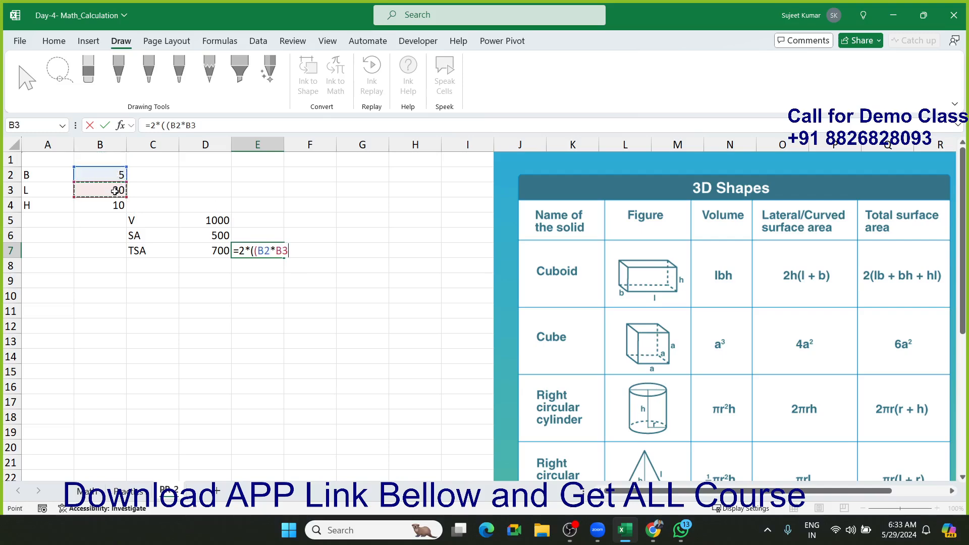
- Extend the E7 formula with the breadth-times-height product, so it reads =2*((B2*B3)+(B2*B4)+
text()+()
click(102, 175)
text(+)
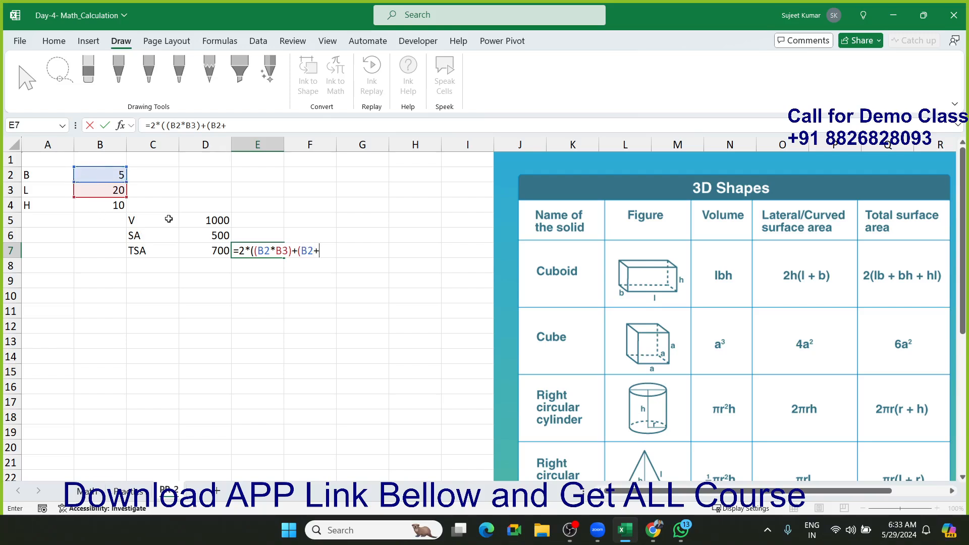
key(BackSpace)
text(*)
click(100, 207)
text()+)
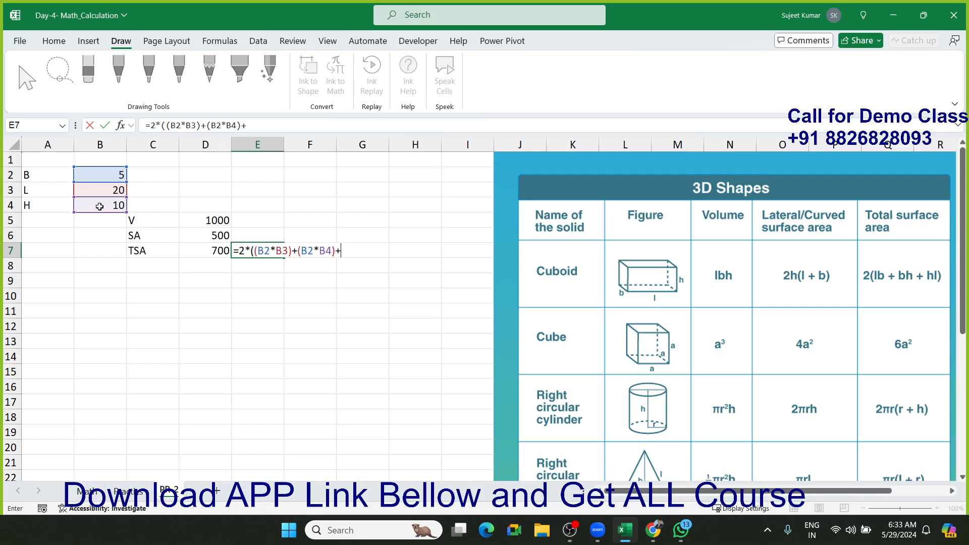
- Complete the E7 formula with the height-times-length product, giving =2*((B2*B3)+(B2*B4)+(B4*B3))
text(()
click(100, 206)
text(*)
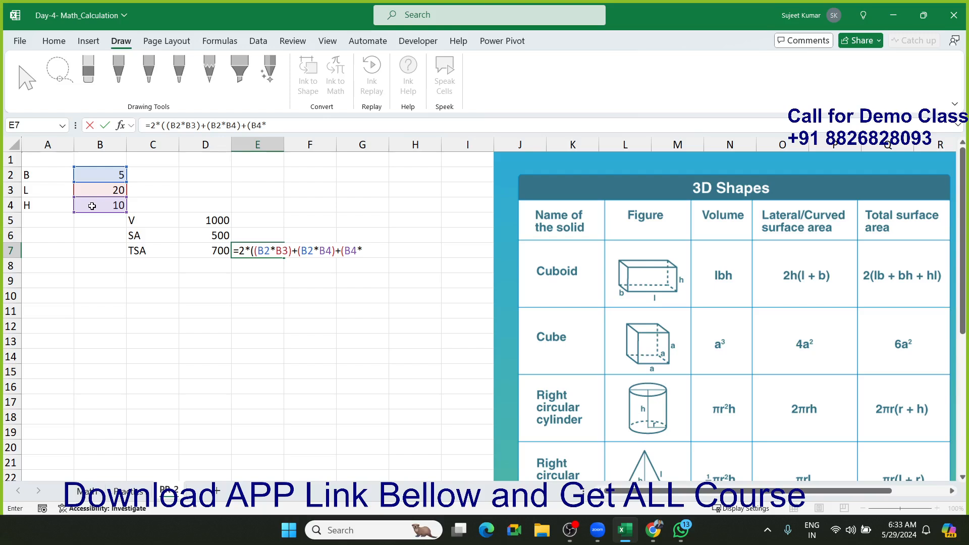
click(98, 190)
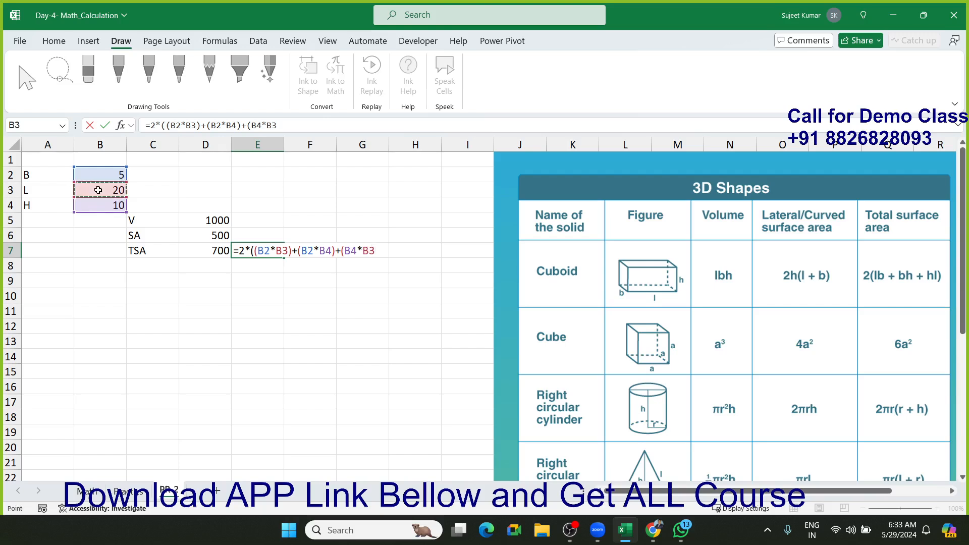
text()))
key(Return)
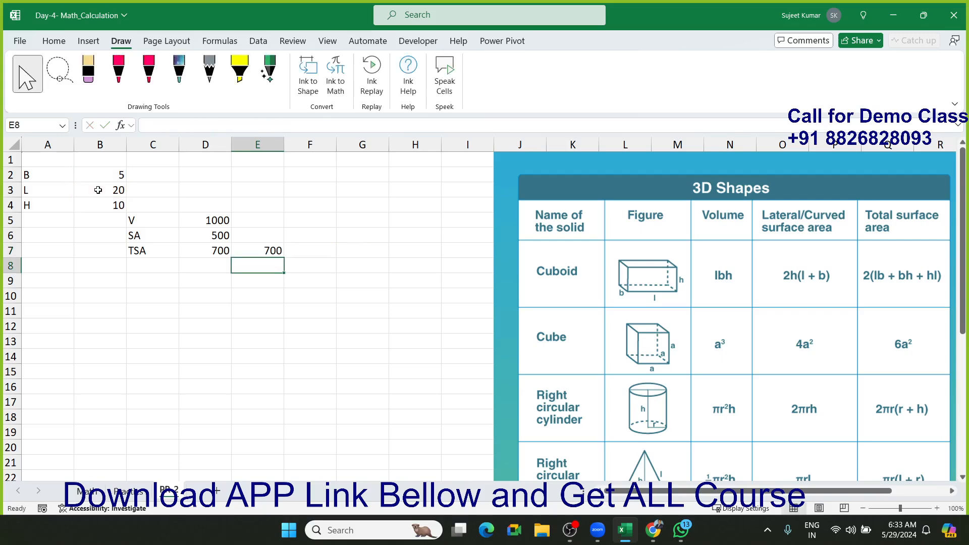
- Compare the total surface area formulas in E7 and D7 without changing either one
key(Up)
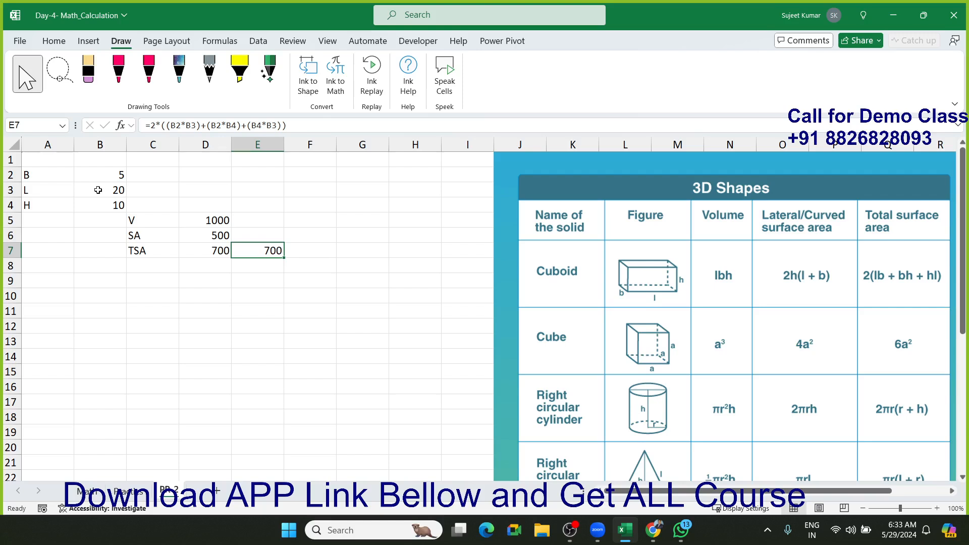
key(F2)
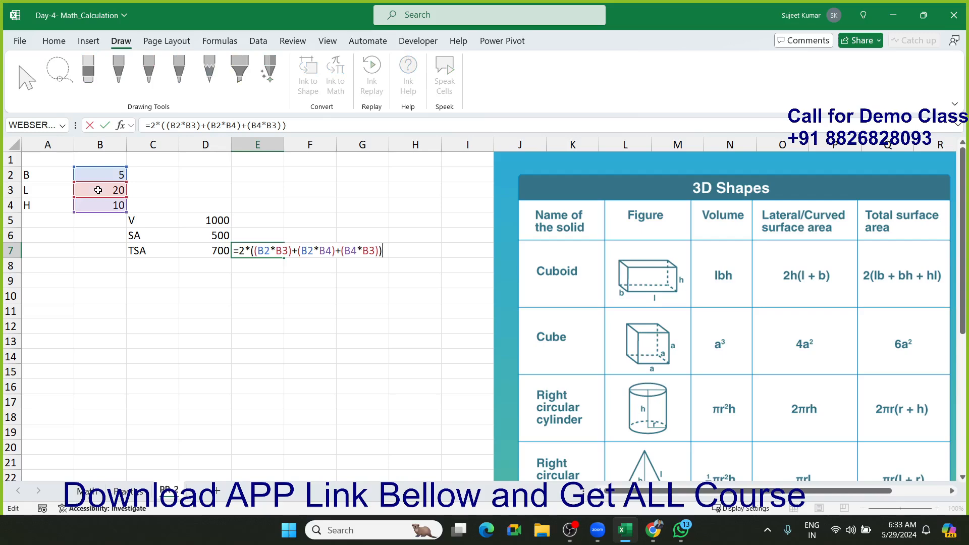
key(Escape)
key(Left)
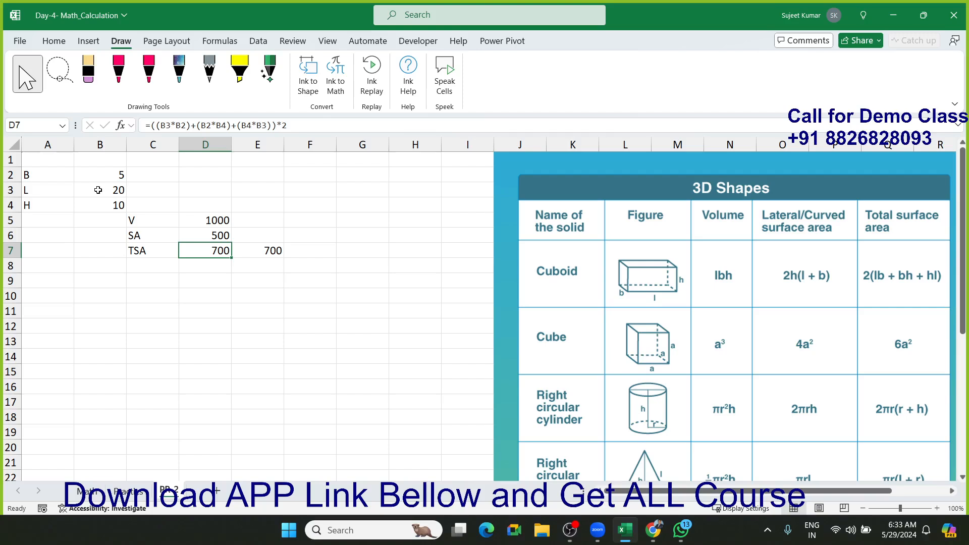
key(F2)
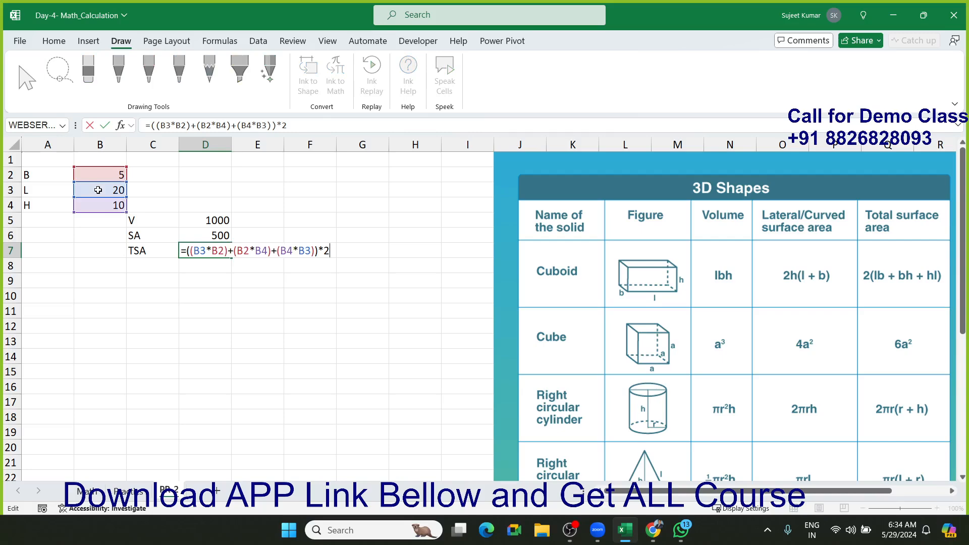
key(Escape)
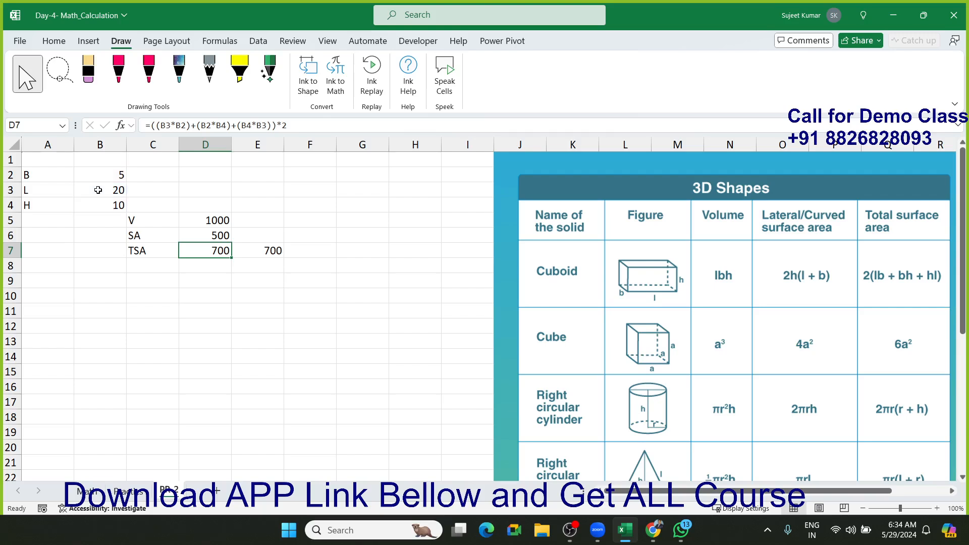
click(362, 384)
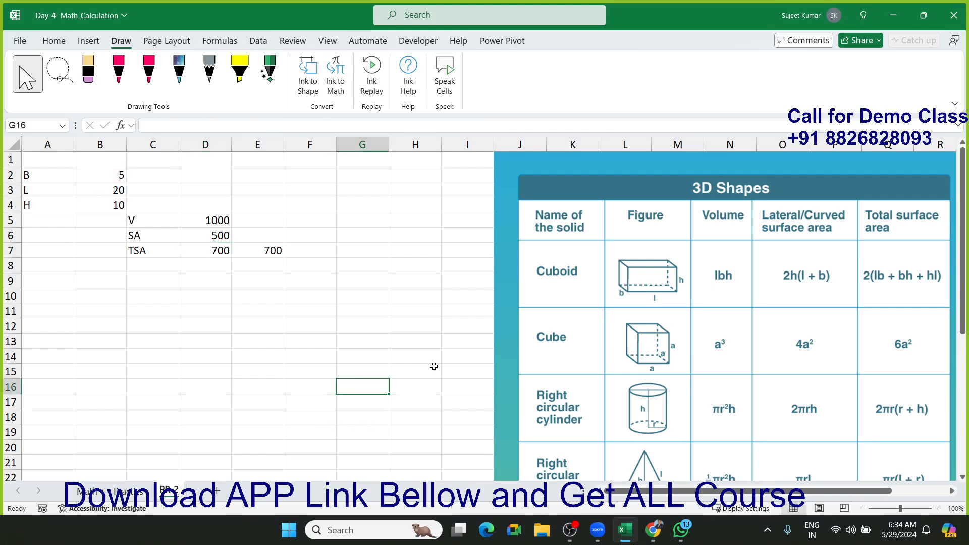
- Calculate pi as a fraction in C11 with the formula =22/7
scroll(454, 353, down, 2)
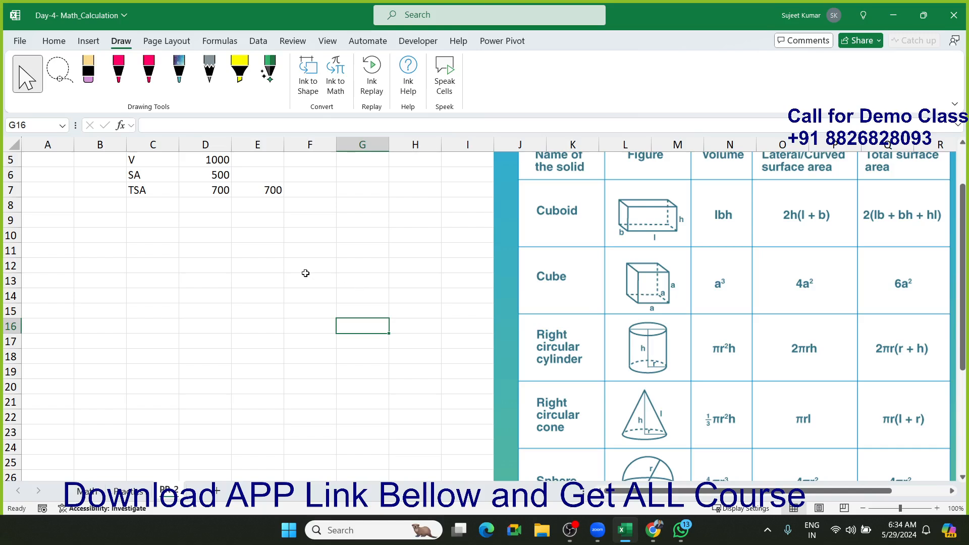
click(147, 248)
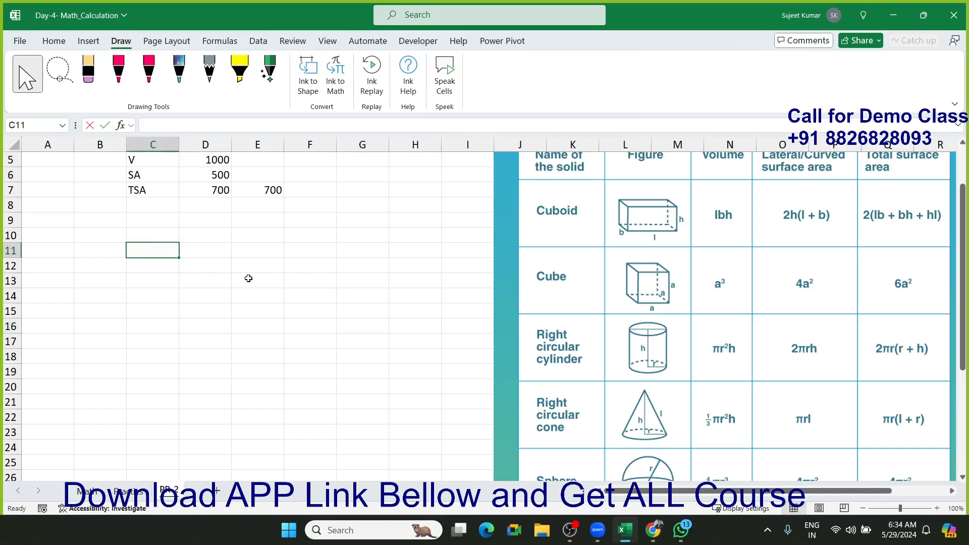
text(=22/7)
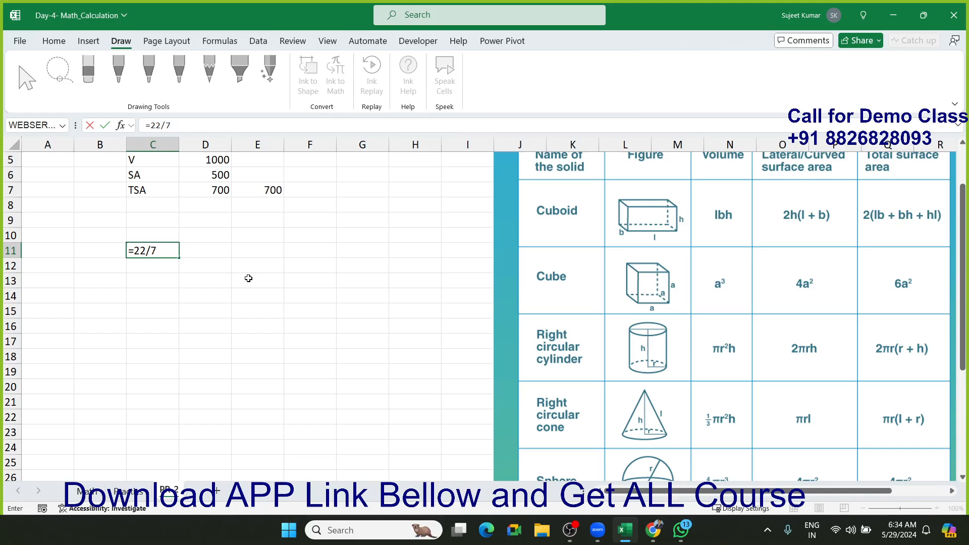
key(Return)
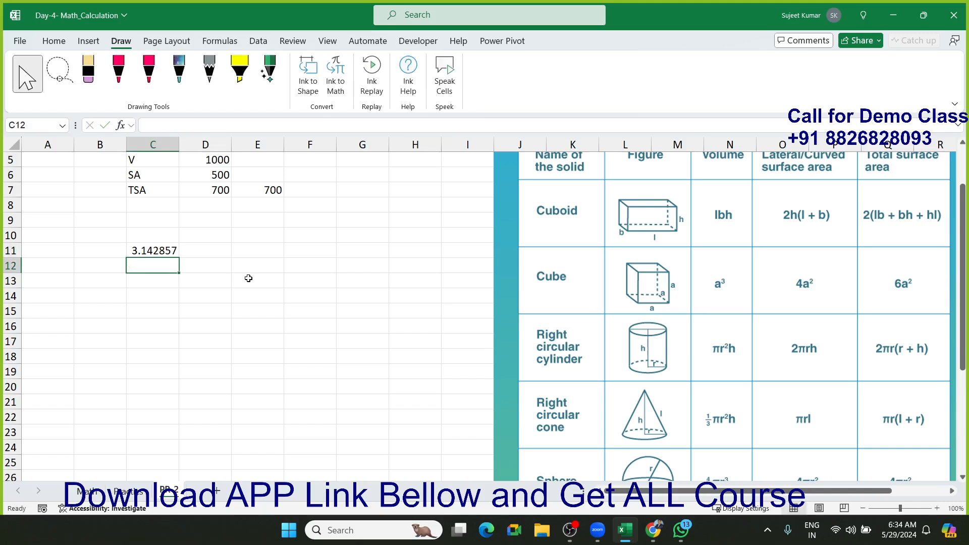
- Calculate pi in C12 with the built-in function =PI()
text(=p)
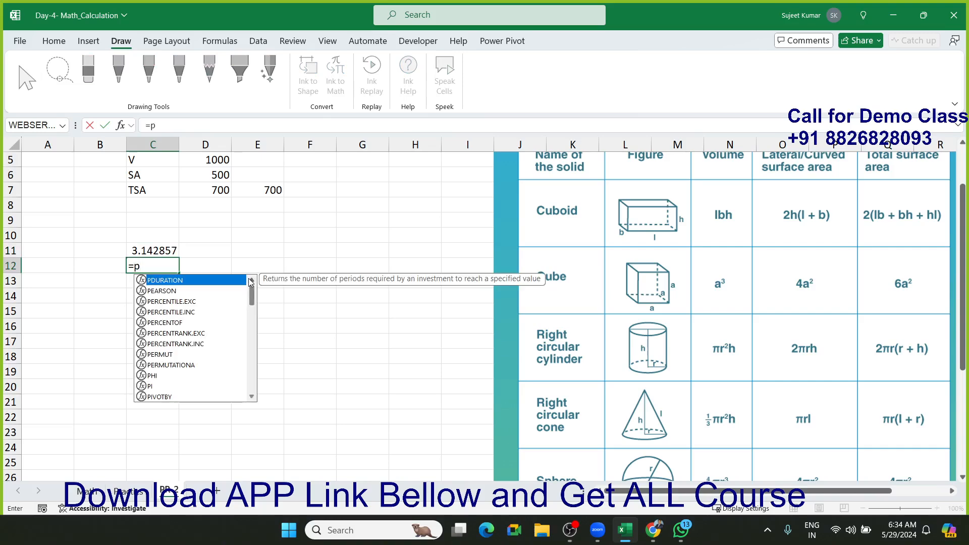
text(i)
key(Tab)
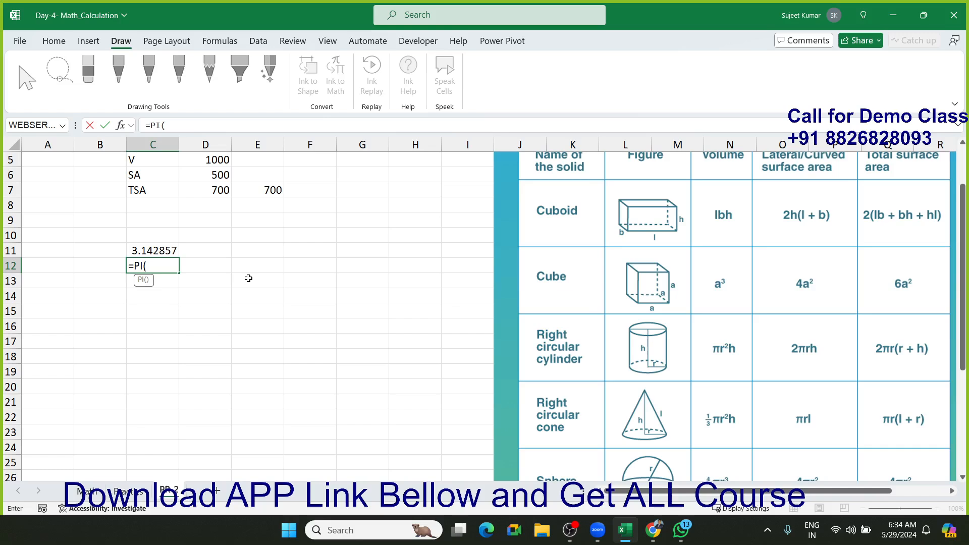
text())
key(Return)
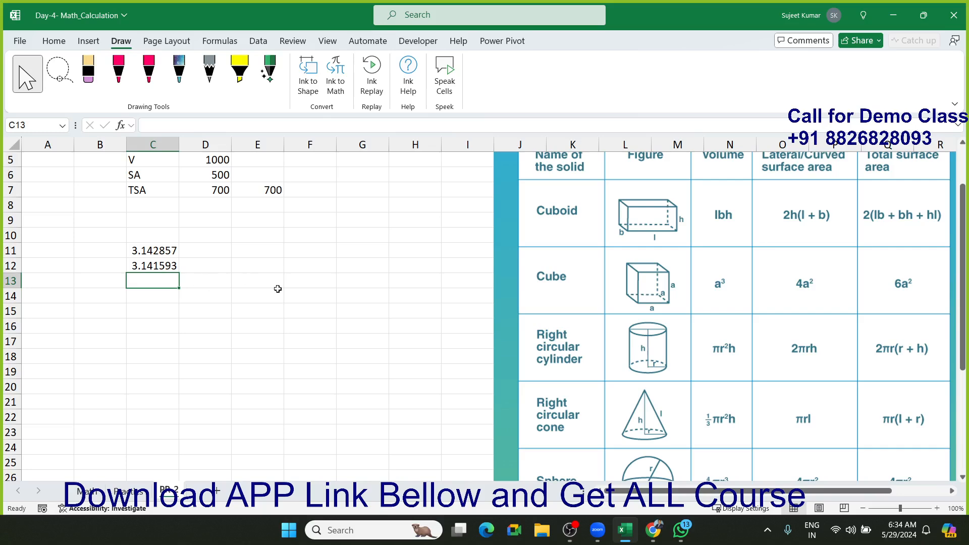
- Review the remaining 3D shape formulas and the interest and annuity formula chart on the Practice sheet
click(319, 294)
scroll(676, 344, down, 4)
scroll(740, 378, up, 5)
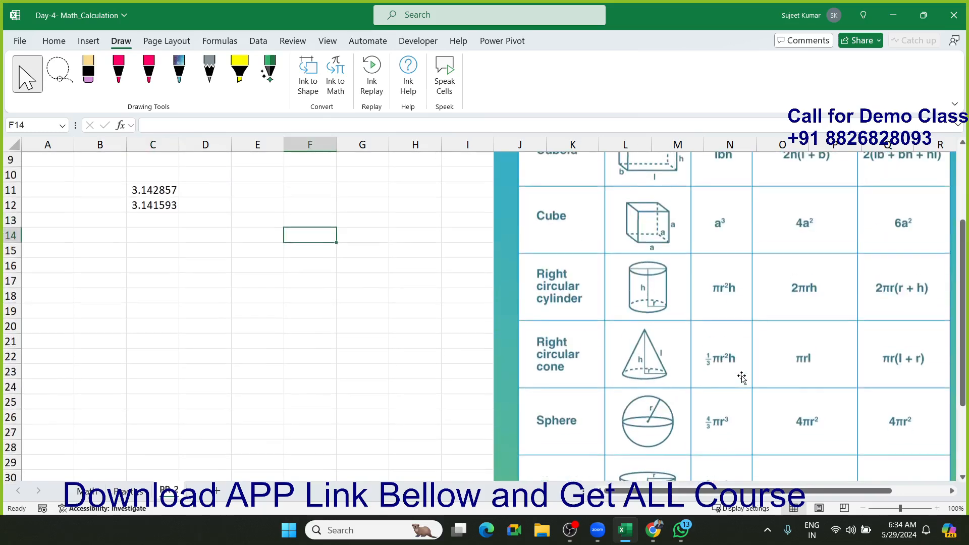
click(130, 491)
click(531, 359)
scroll(716, 298, down, 5)
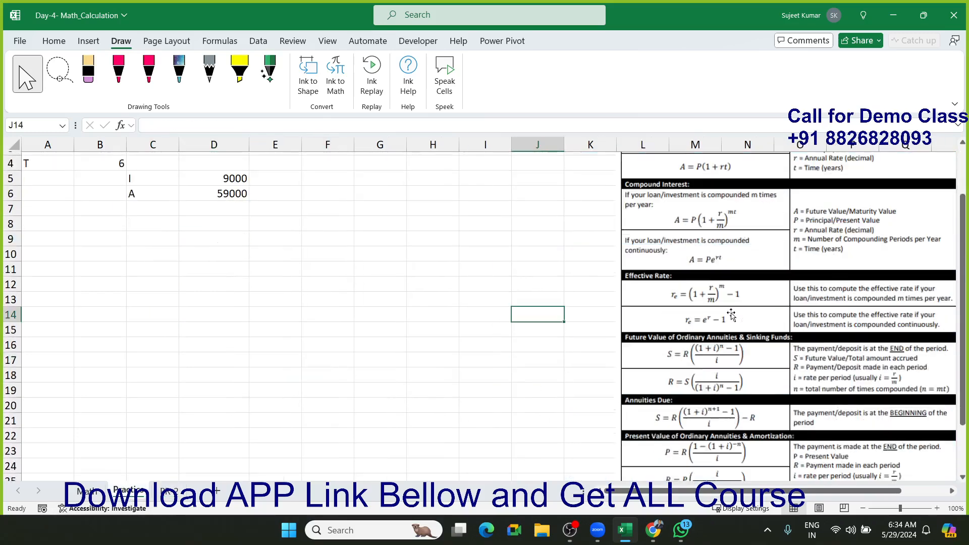
scroll(729, 318, up, 3)
scroll(730, 317, up, 3)
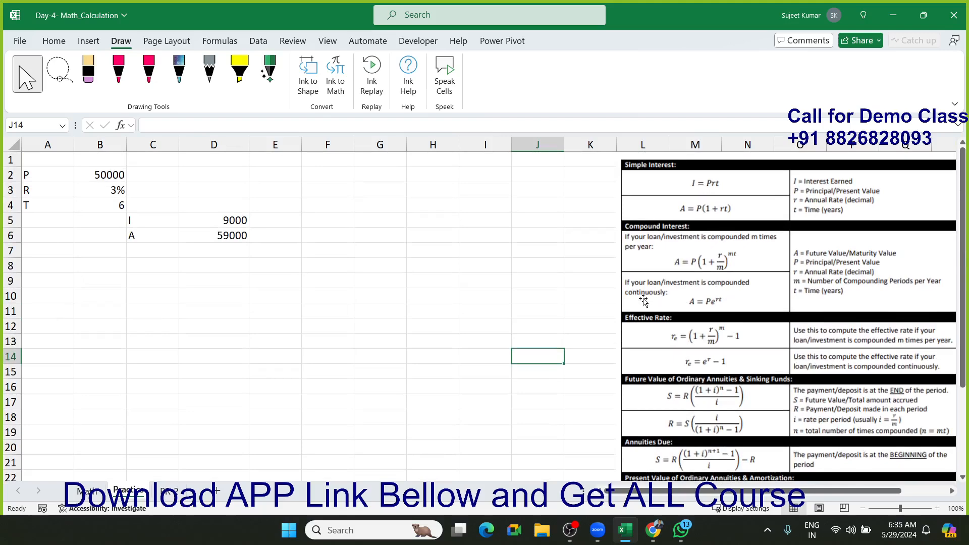
scroll(350, 300, down, 2)
scroll(352, 303, up, 2)
- Save the workbook and return to the sheet with the 3D shapes table
key(ctrl+s)
scroll(714, 271, down, 2)
scroll(713, 271, up, 2)
click(175, 490)
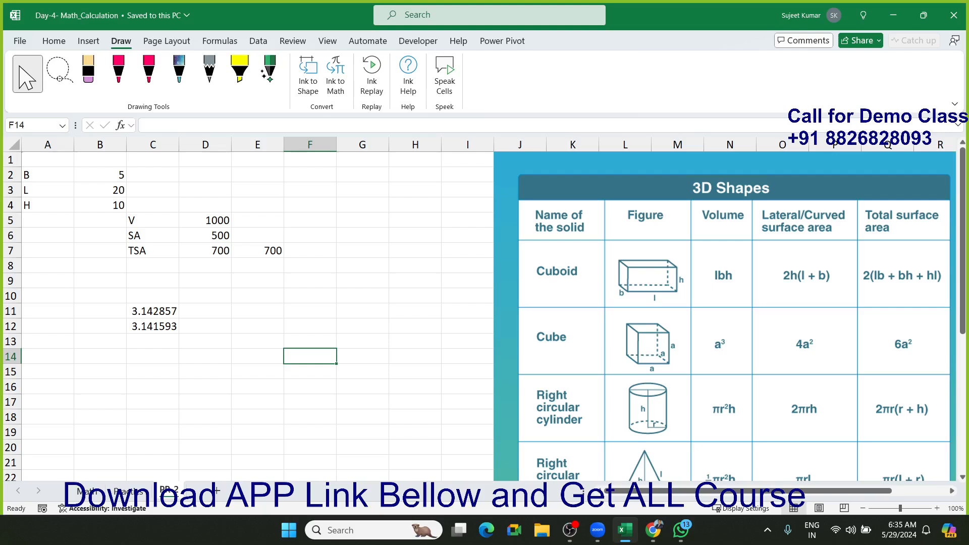
- Switch to WhatsApp
click(680, 530)
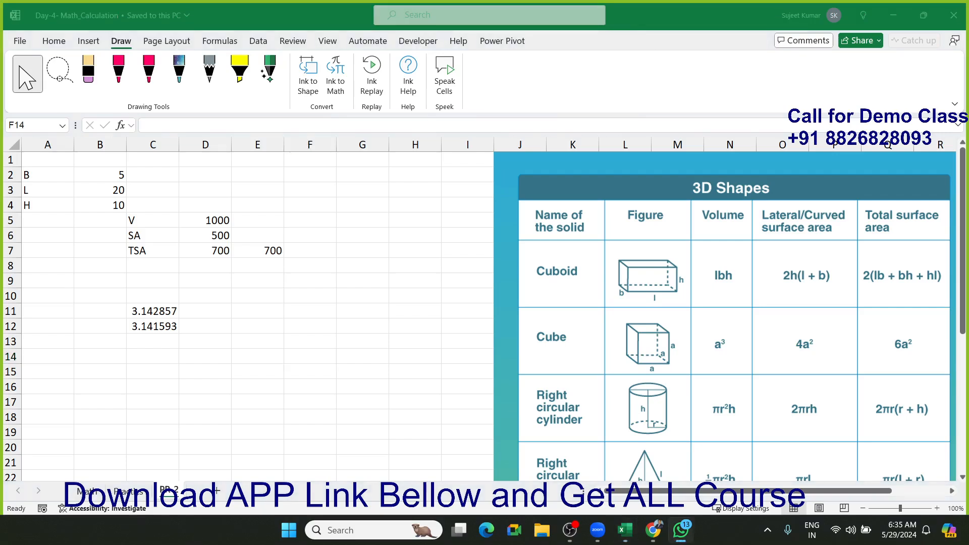